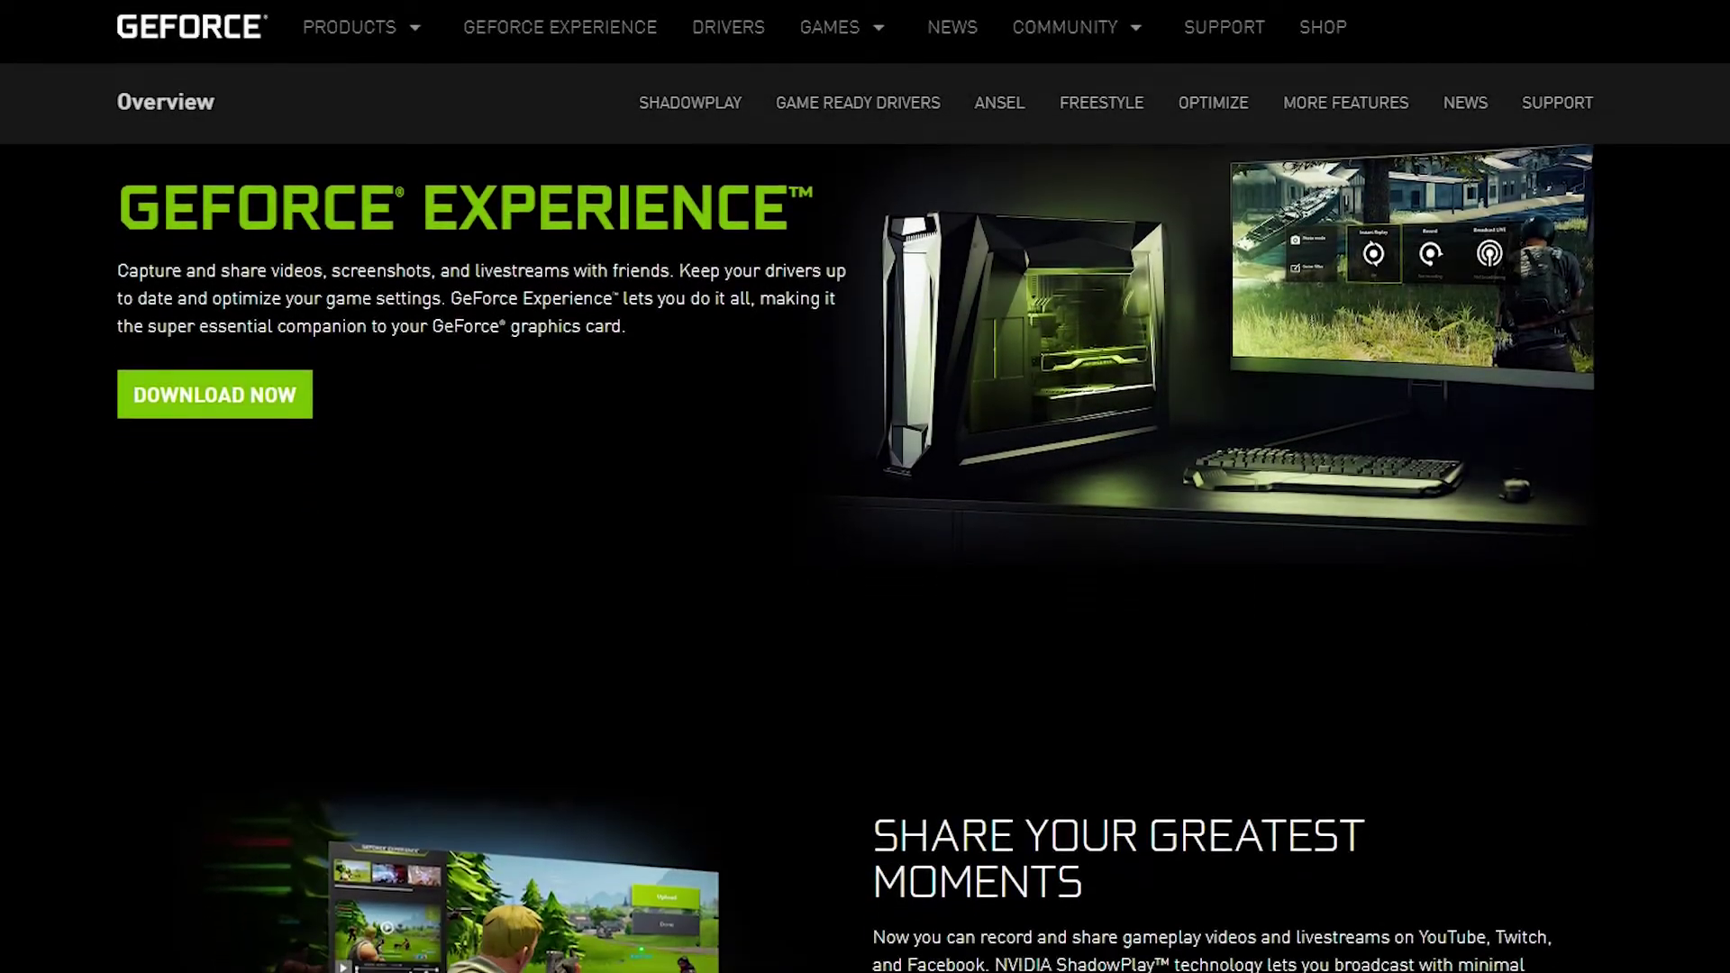
- Scroll down the GeForce Experience overview page to the News articles on Freestyle, Ansel and ray tracing
scroll(856, 360, "down", 2)
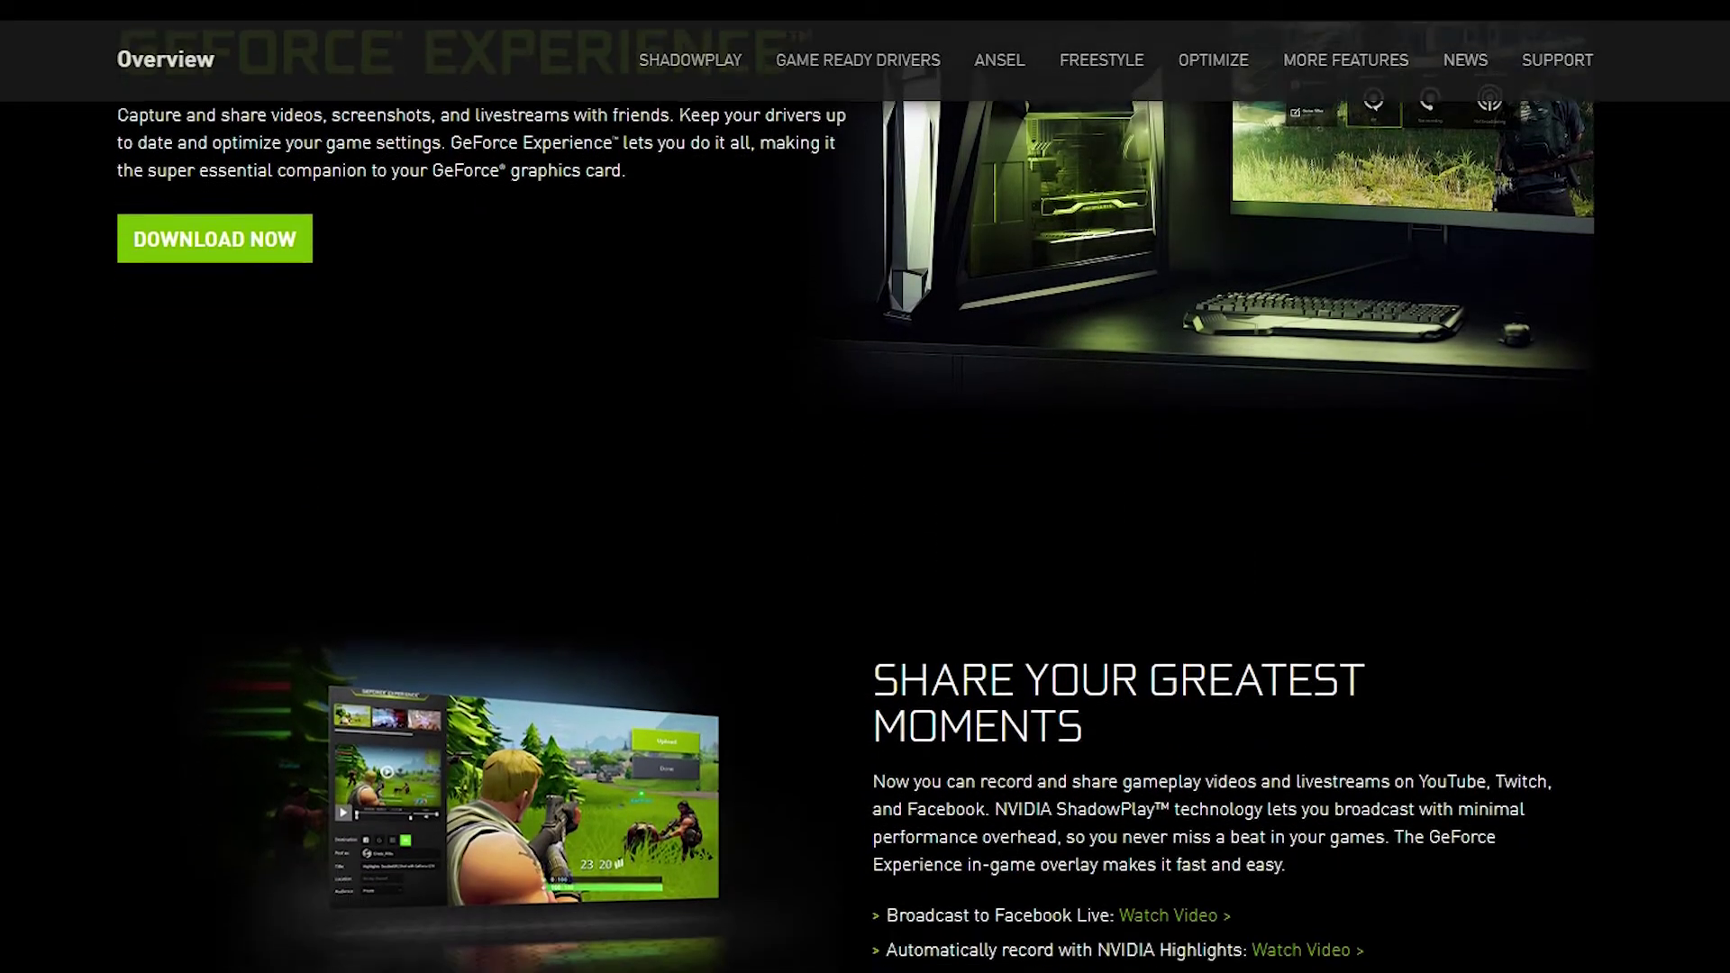
scroll(856, 487, "down", 3)
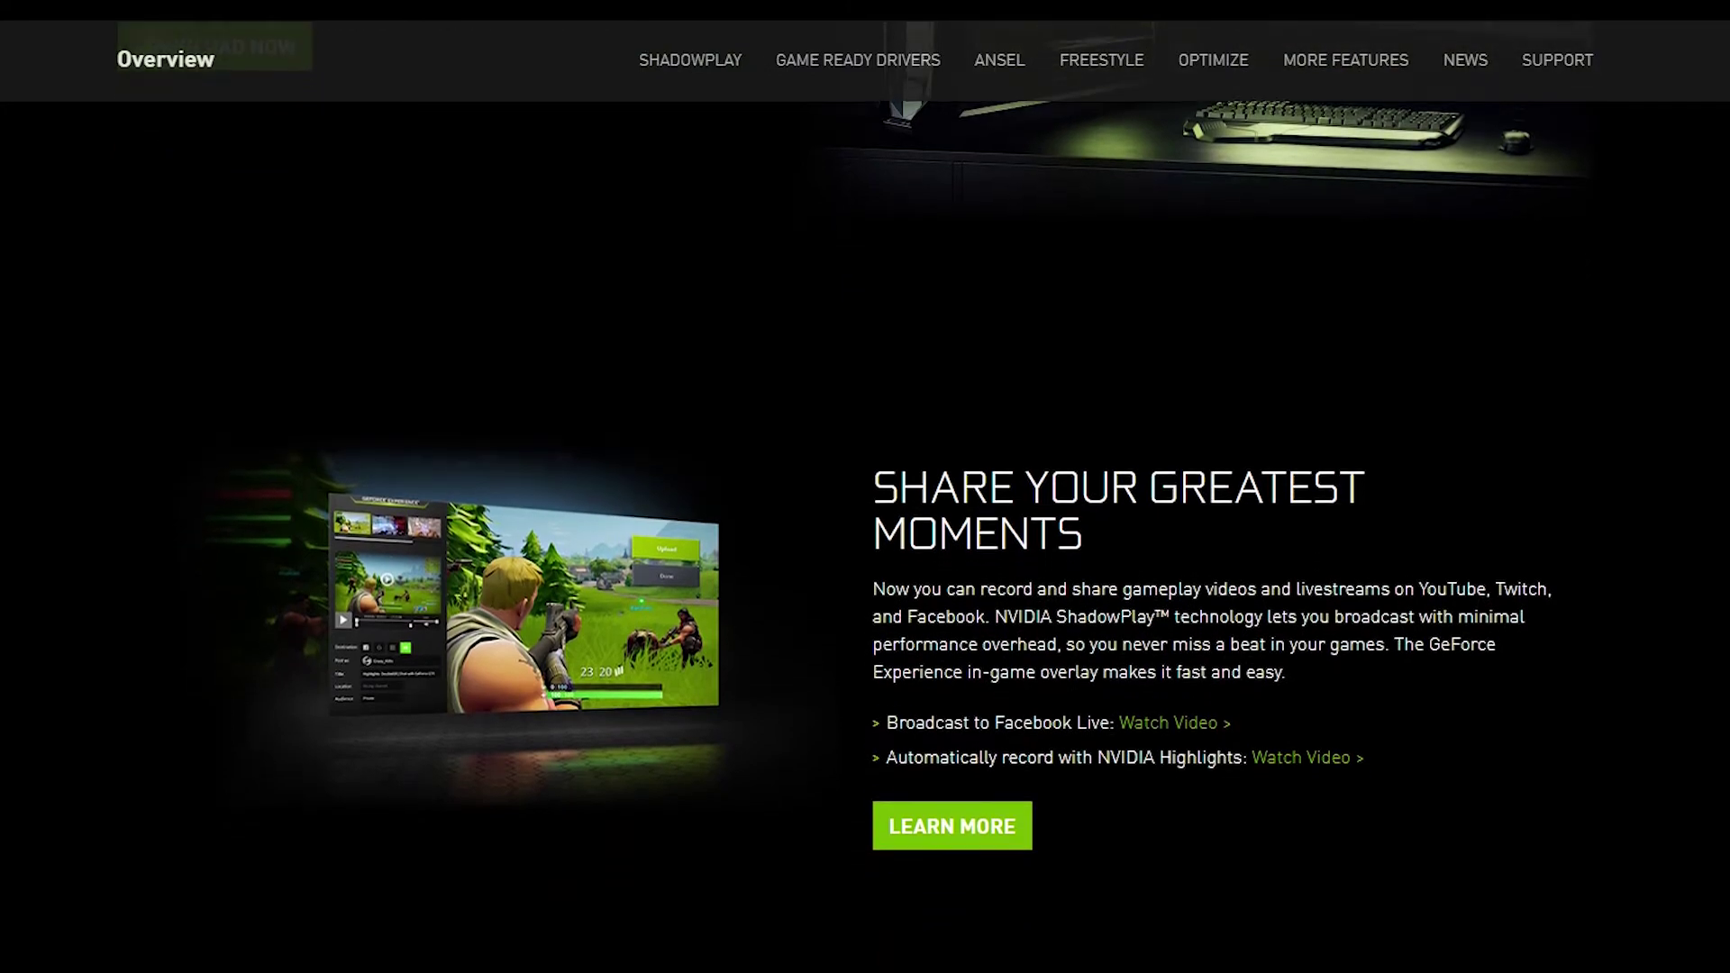
scroll(856, 486, "down", 3)
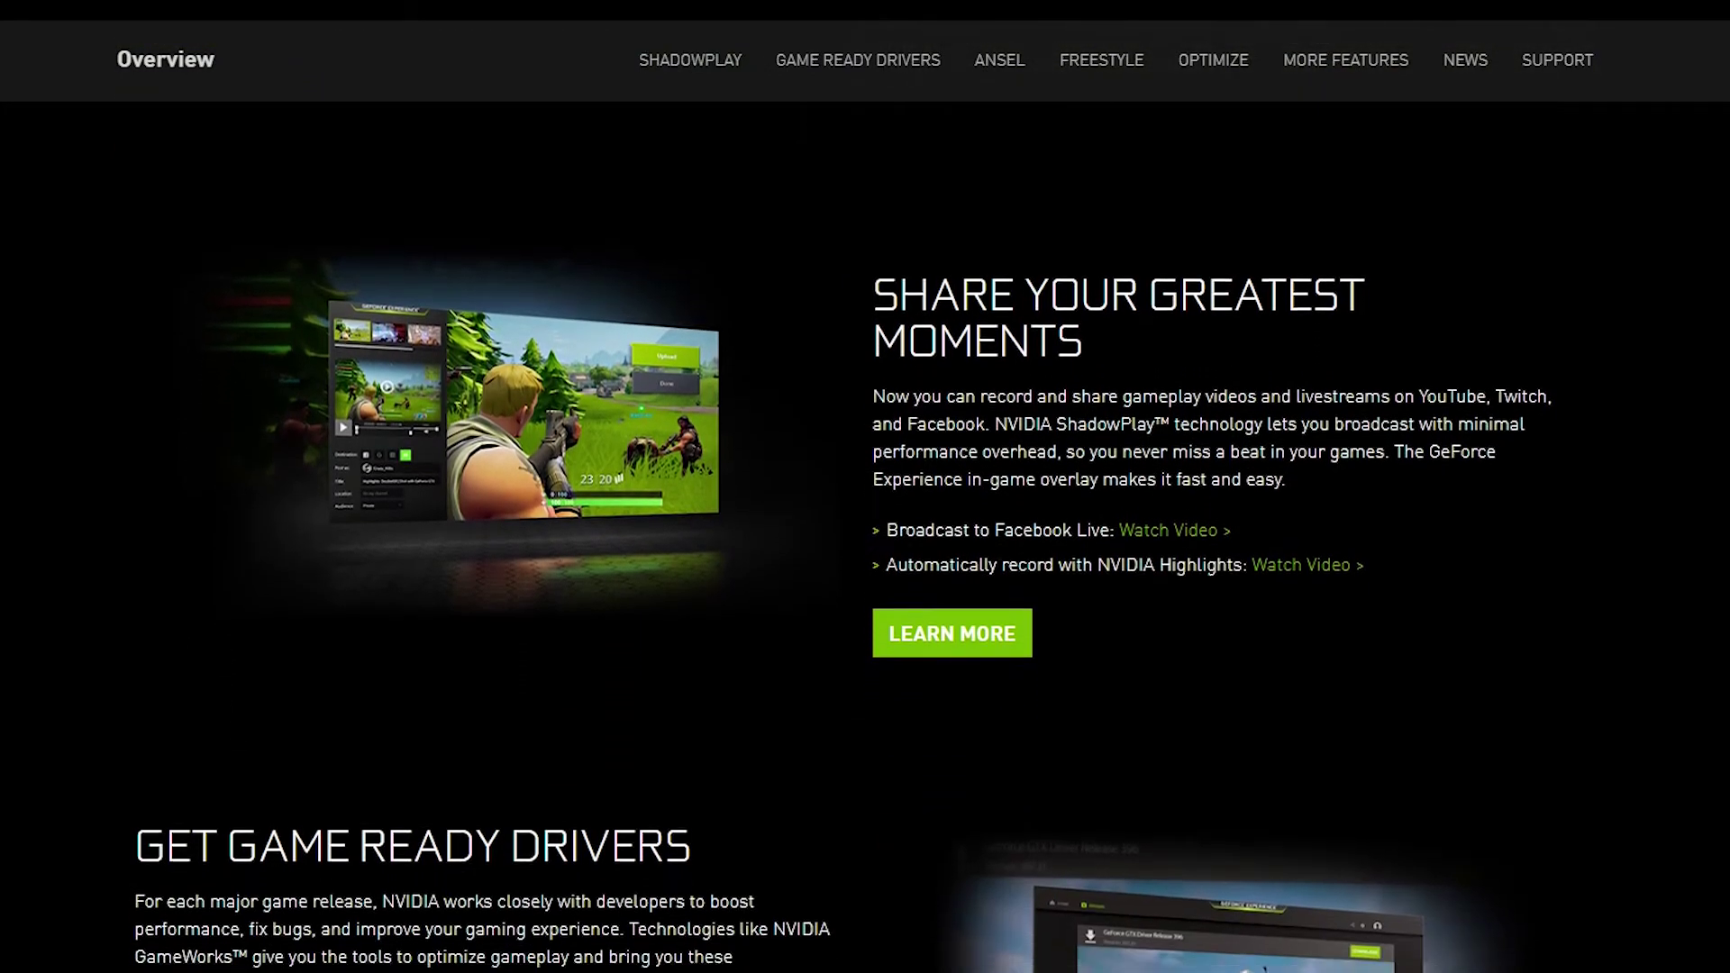
scroll(856, 487, "down", 3)
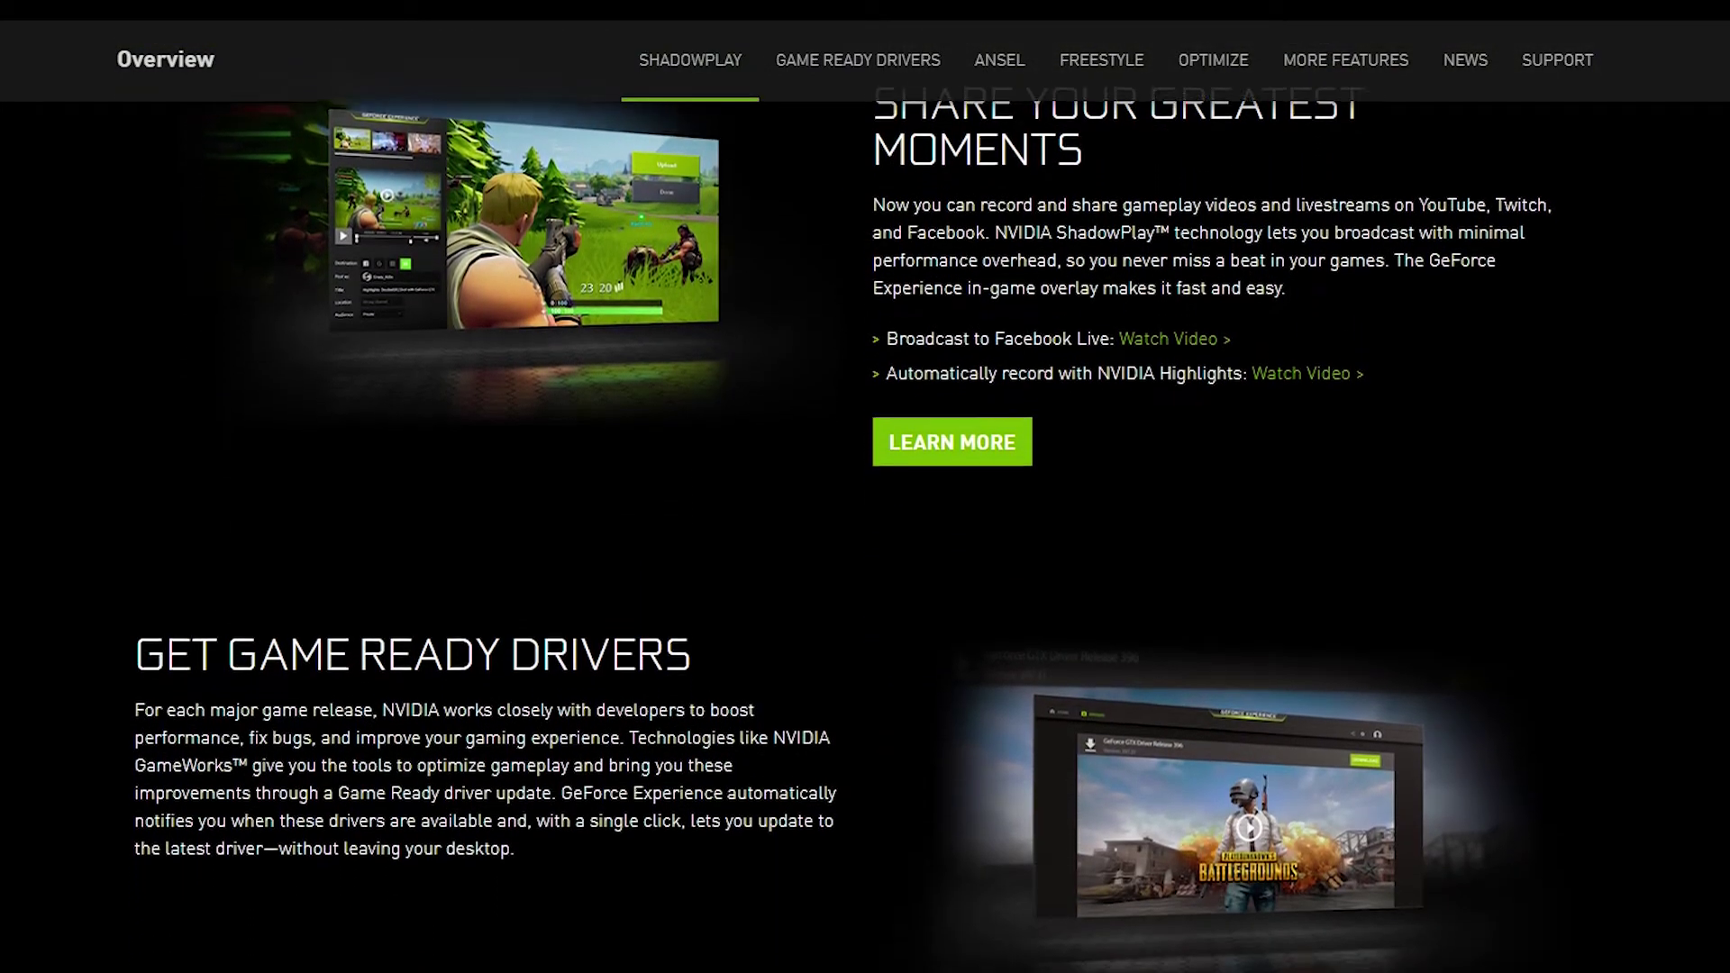
scroll(856, 487, "down", 3)
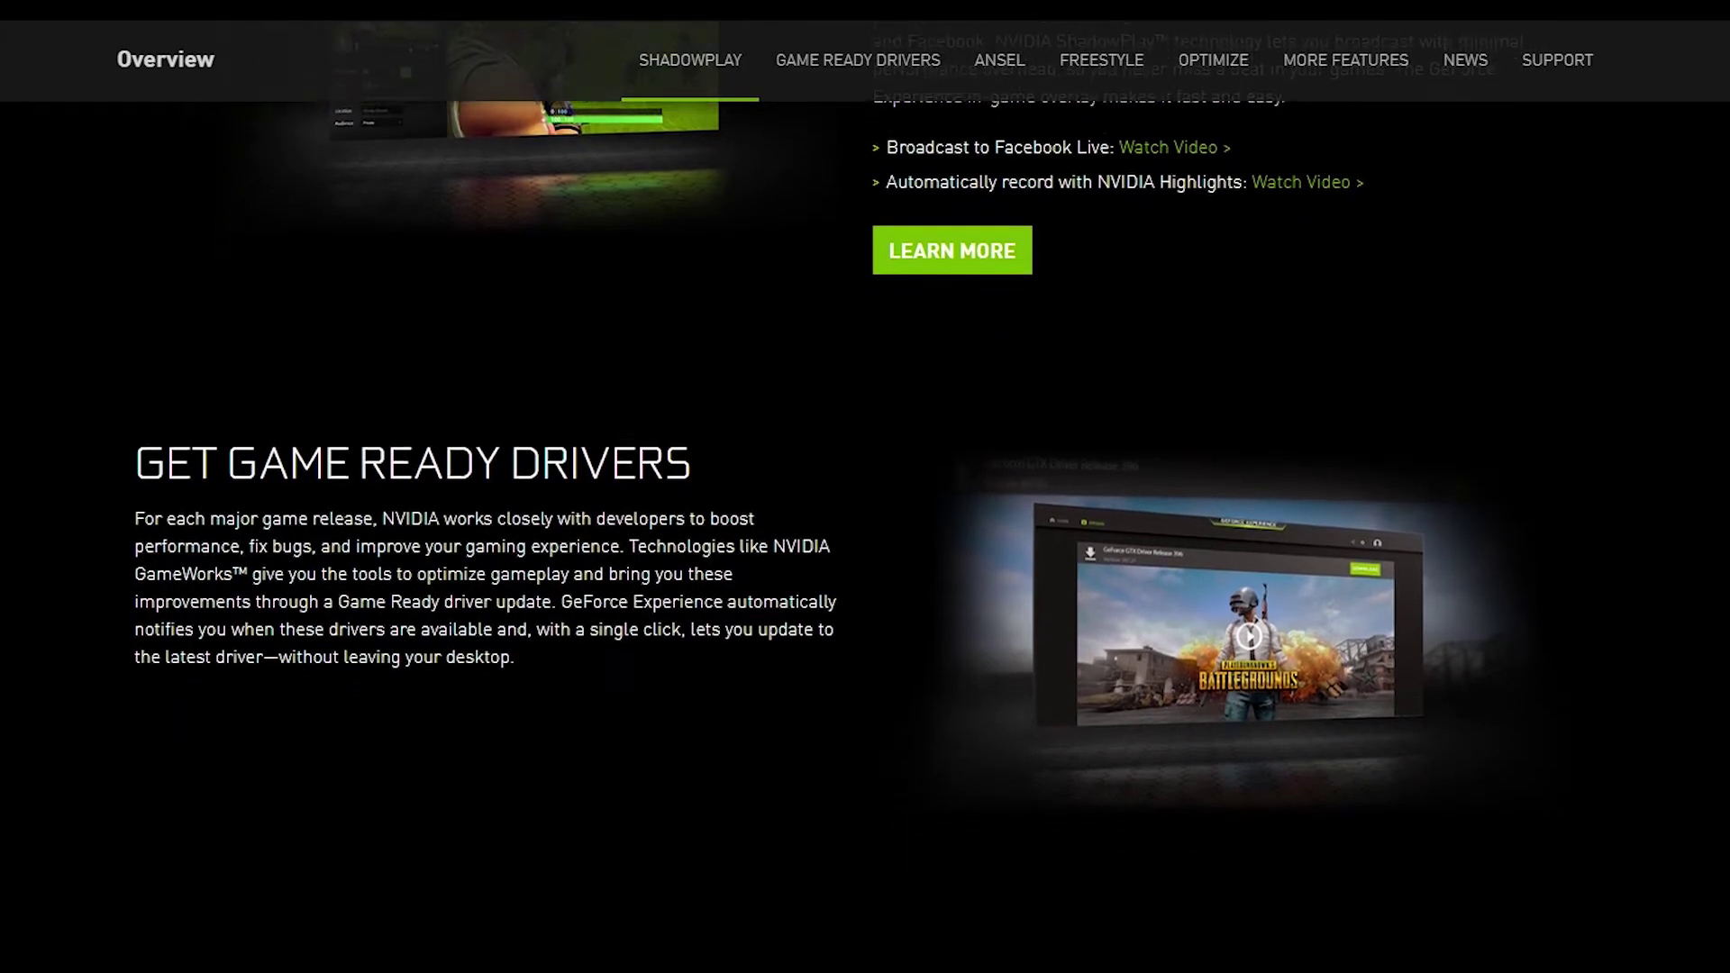
scroll(856, 487, "down", 3)
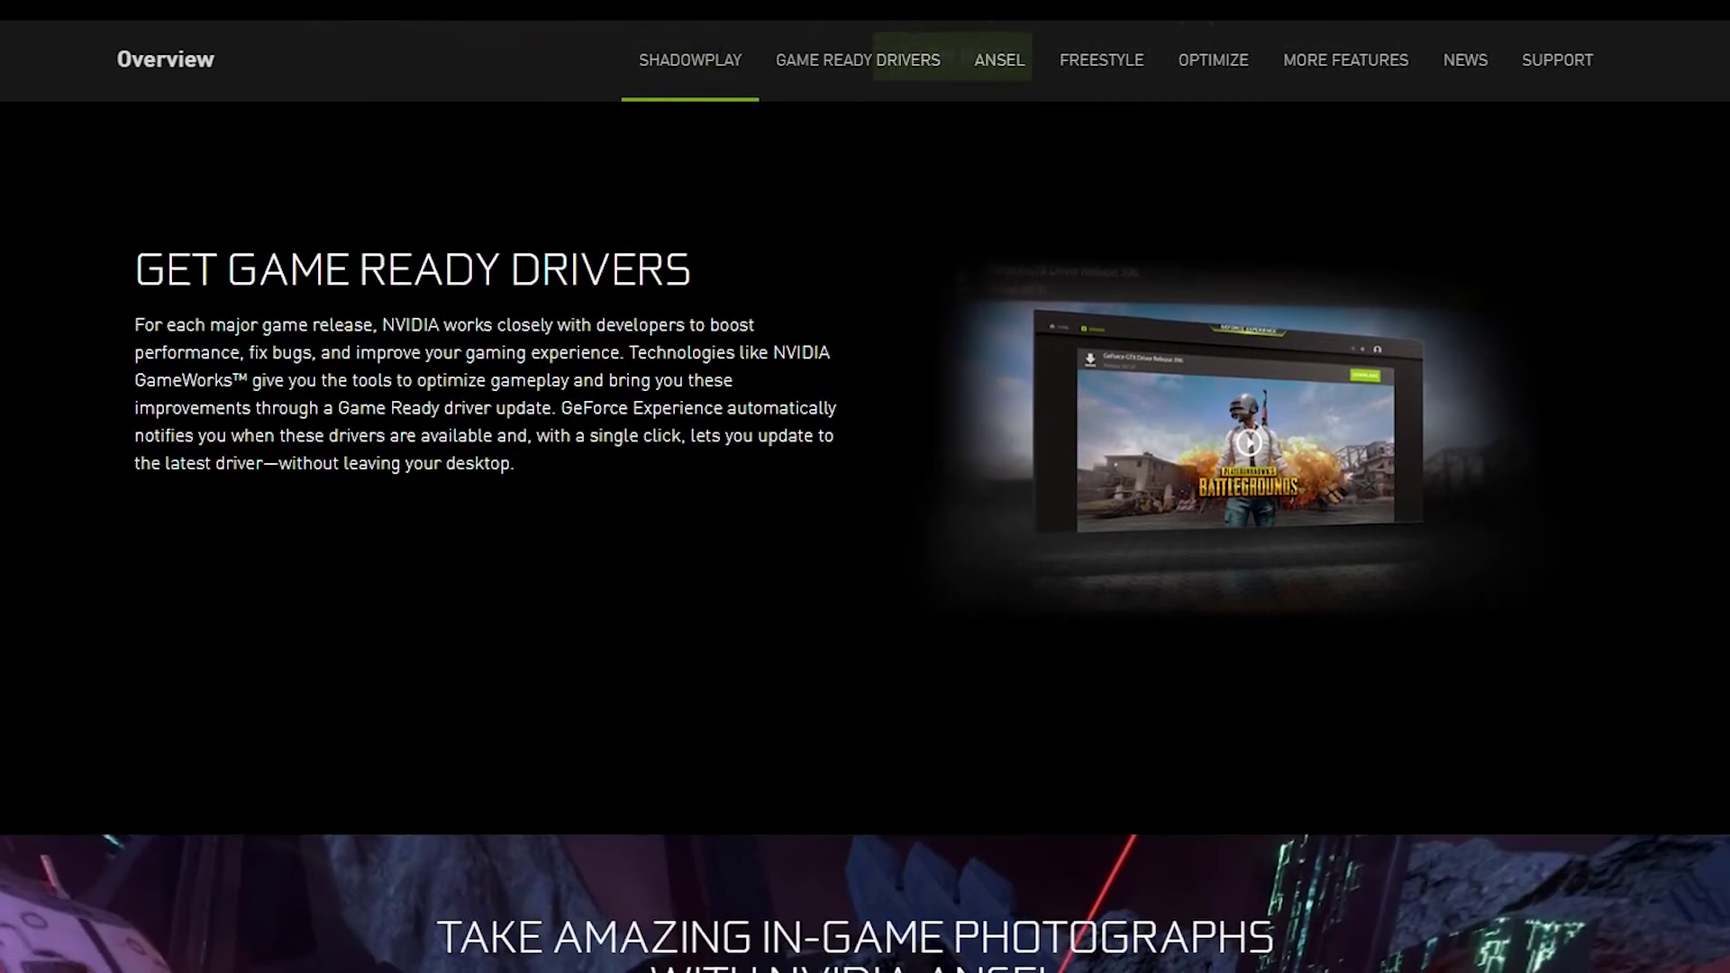
scroll(856, 487, "down", 3)
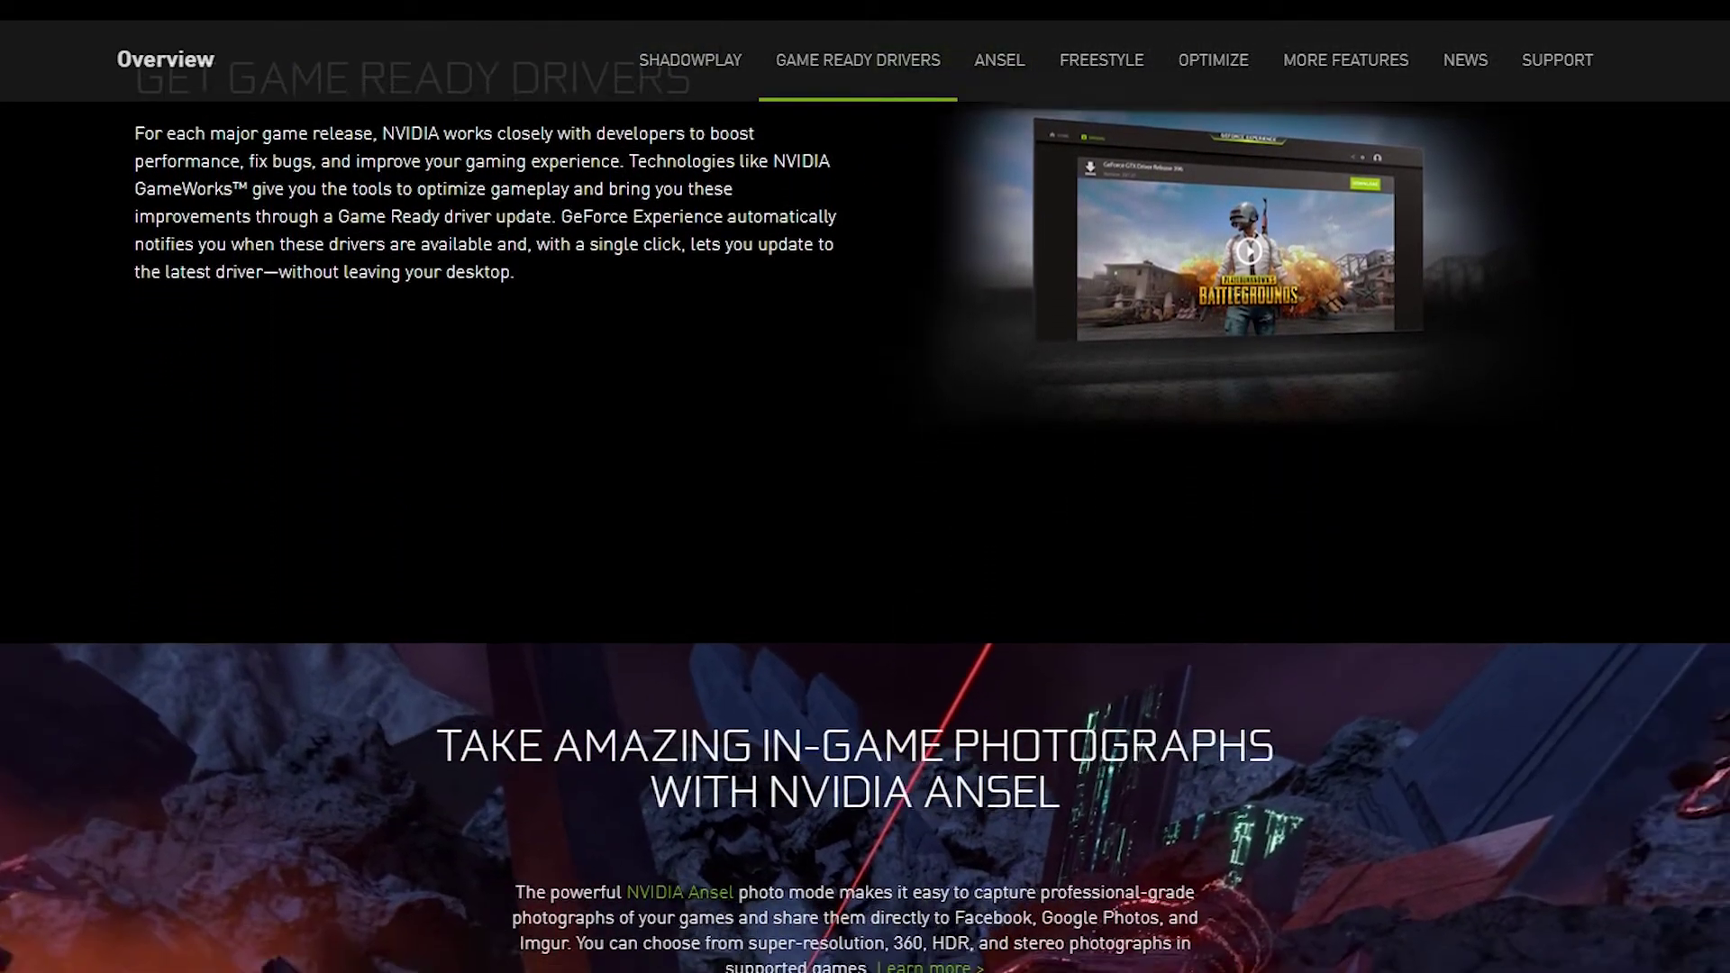
scroll(856, 486, "down", 3)
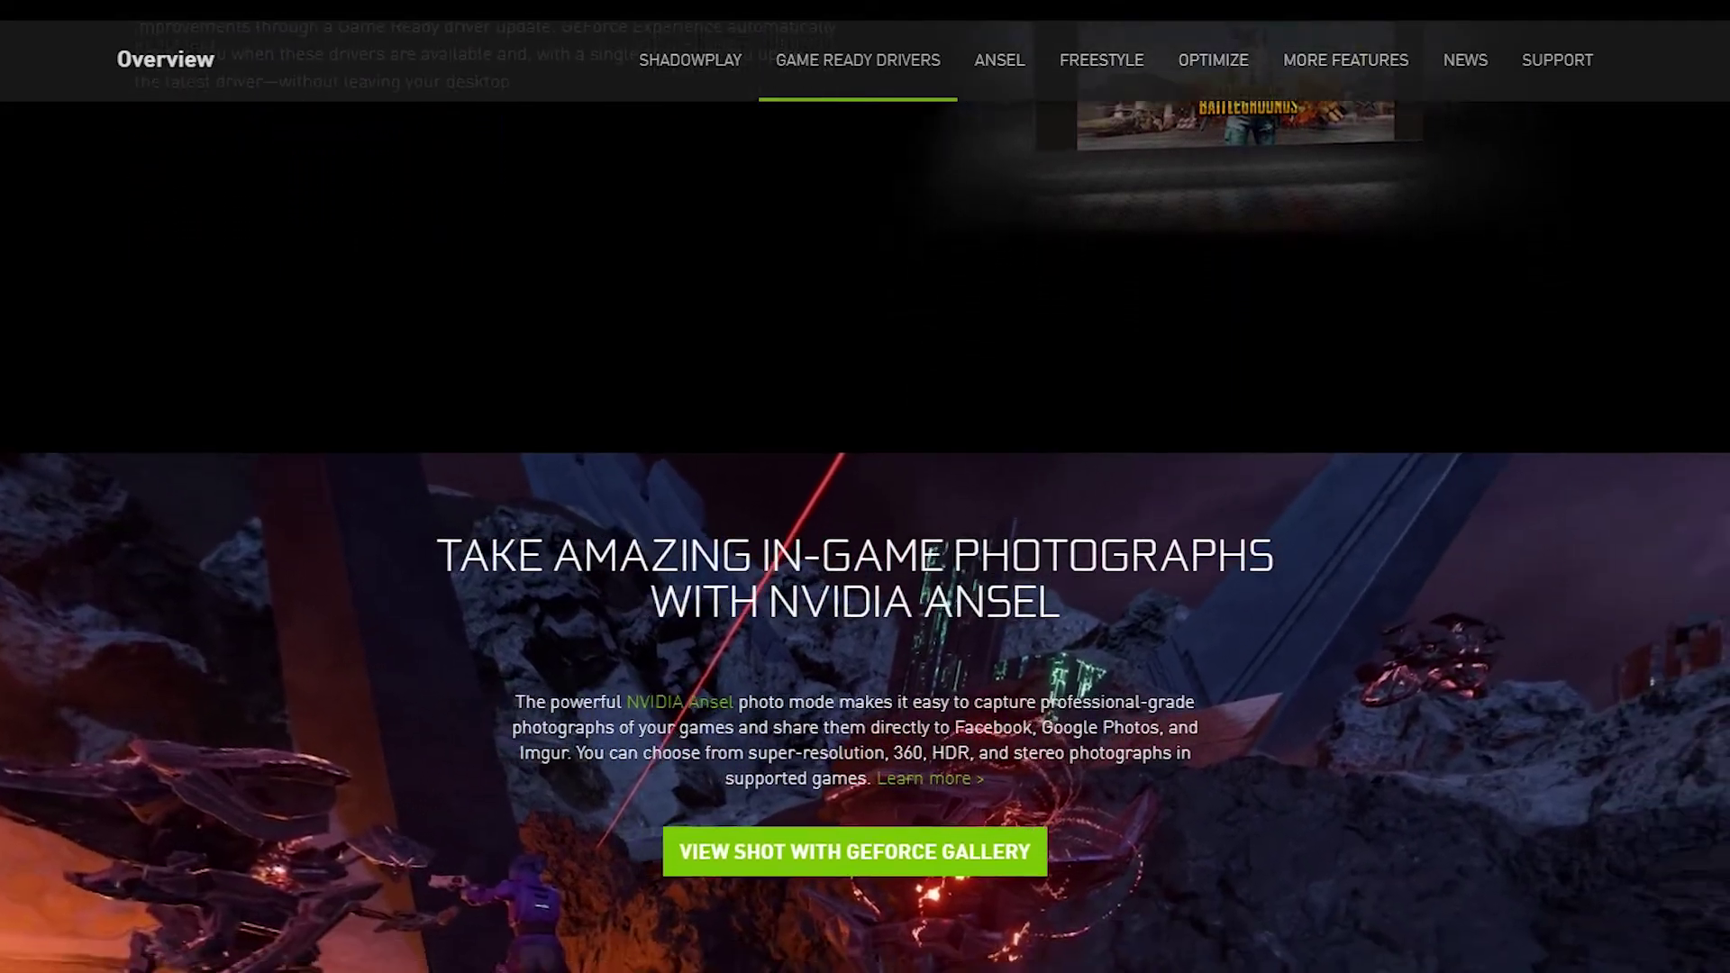
scroll(856, 487, "down", 3)
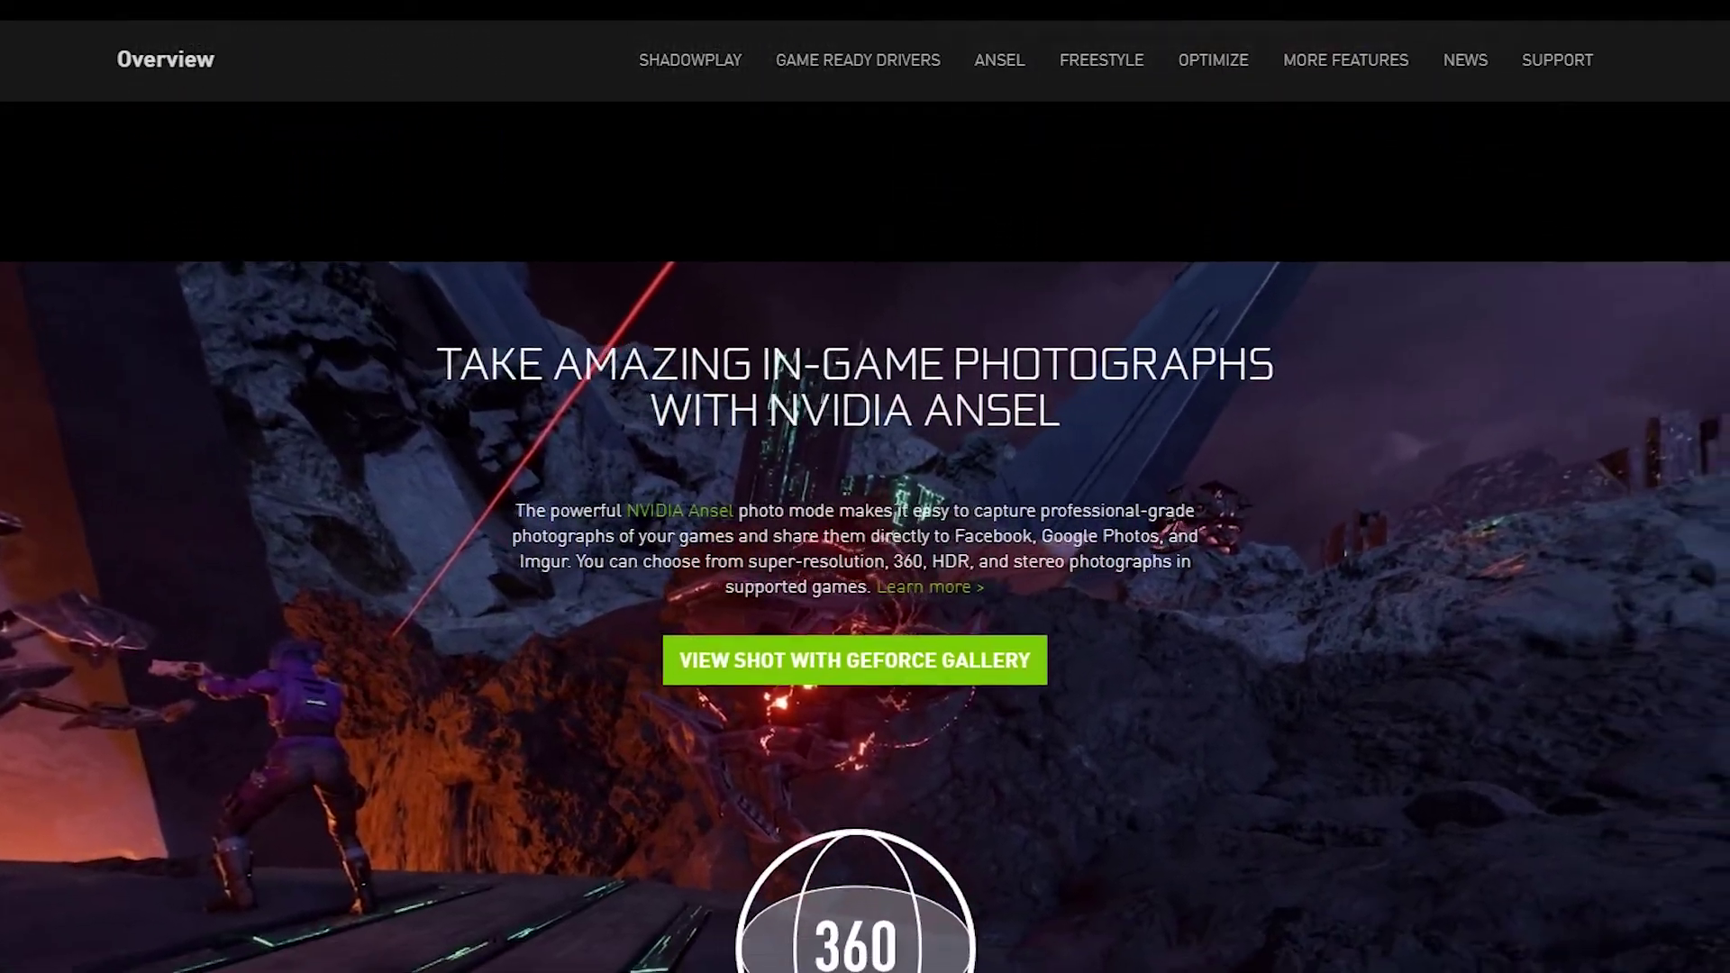
scroll(856, 486, "down", 3)
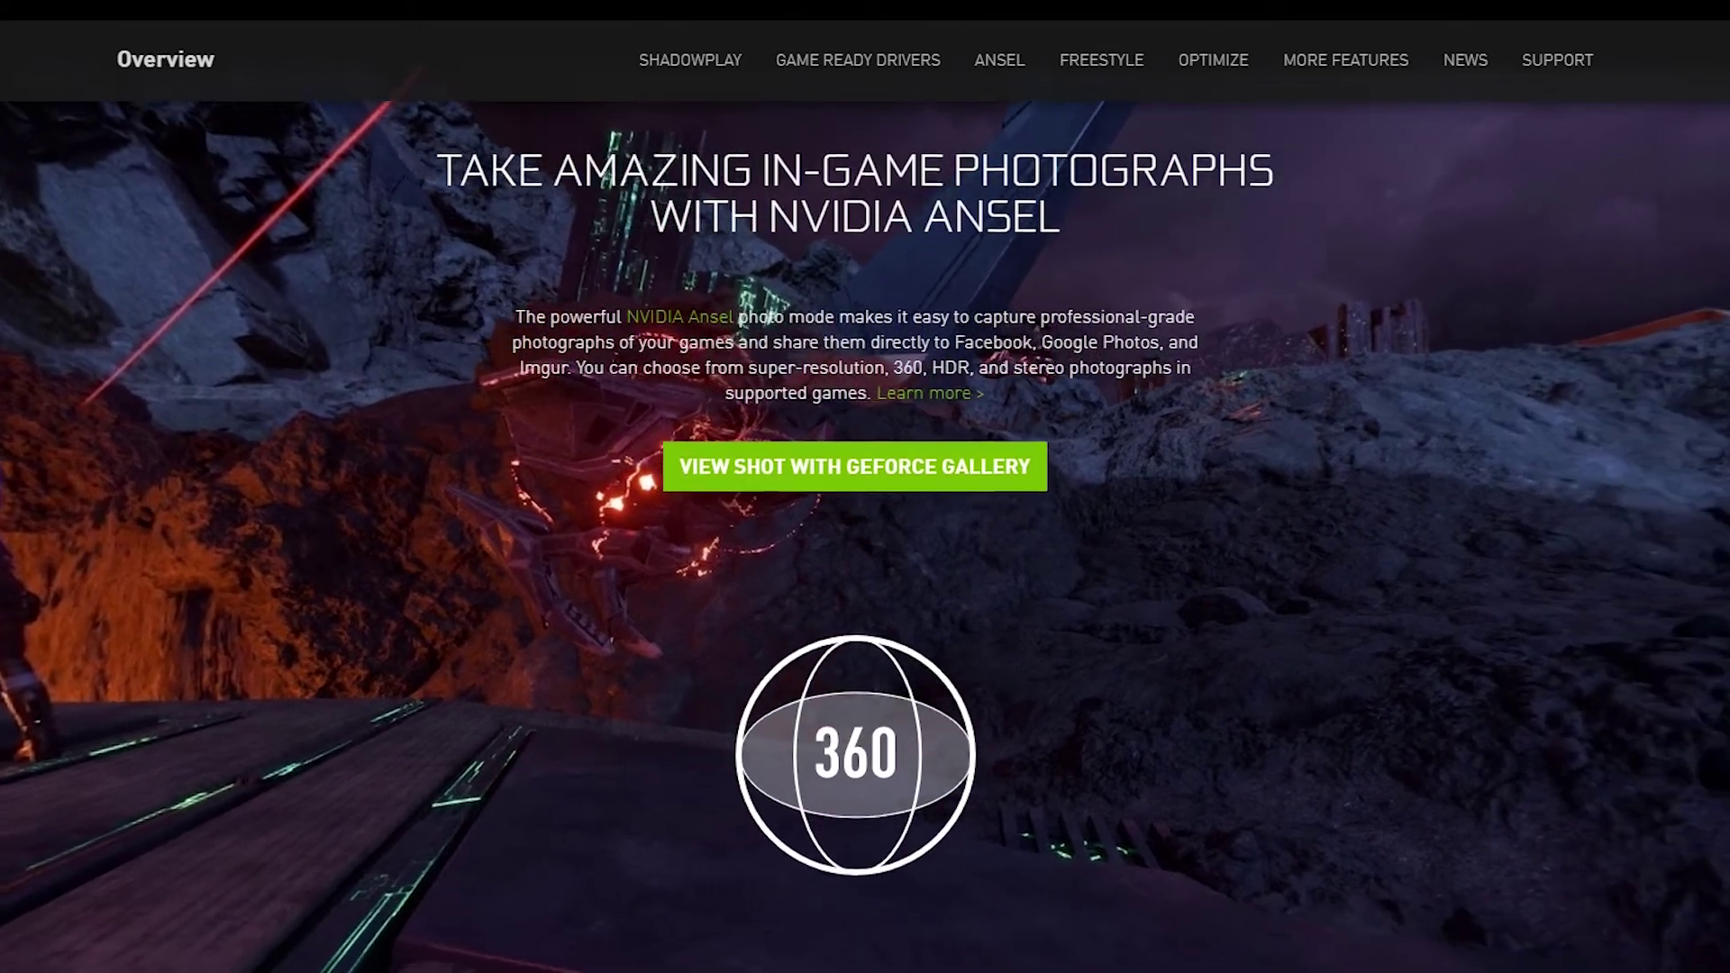
scroll(856, 487, "down", 3)
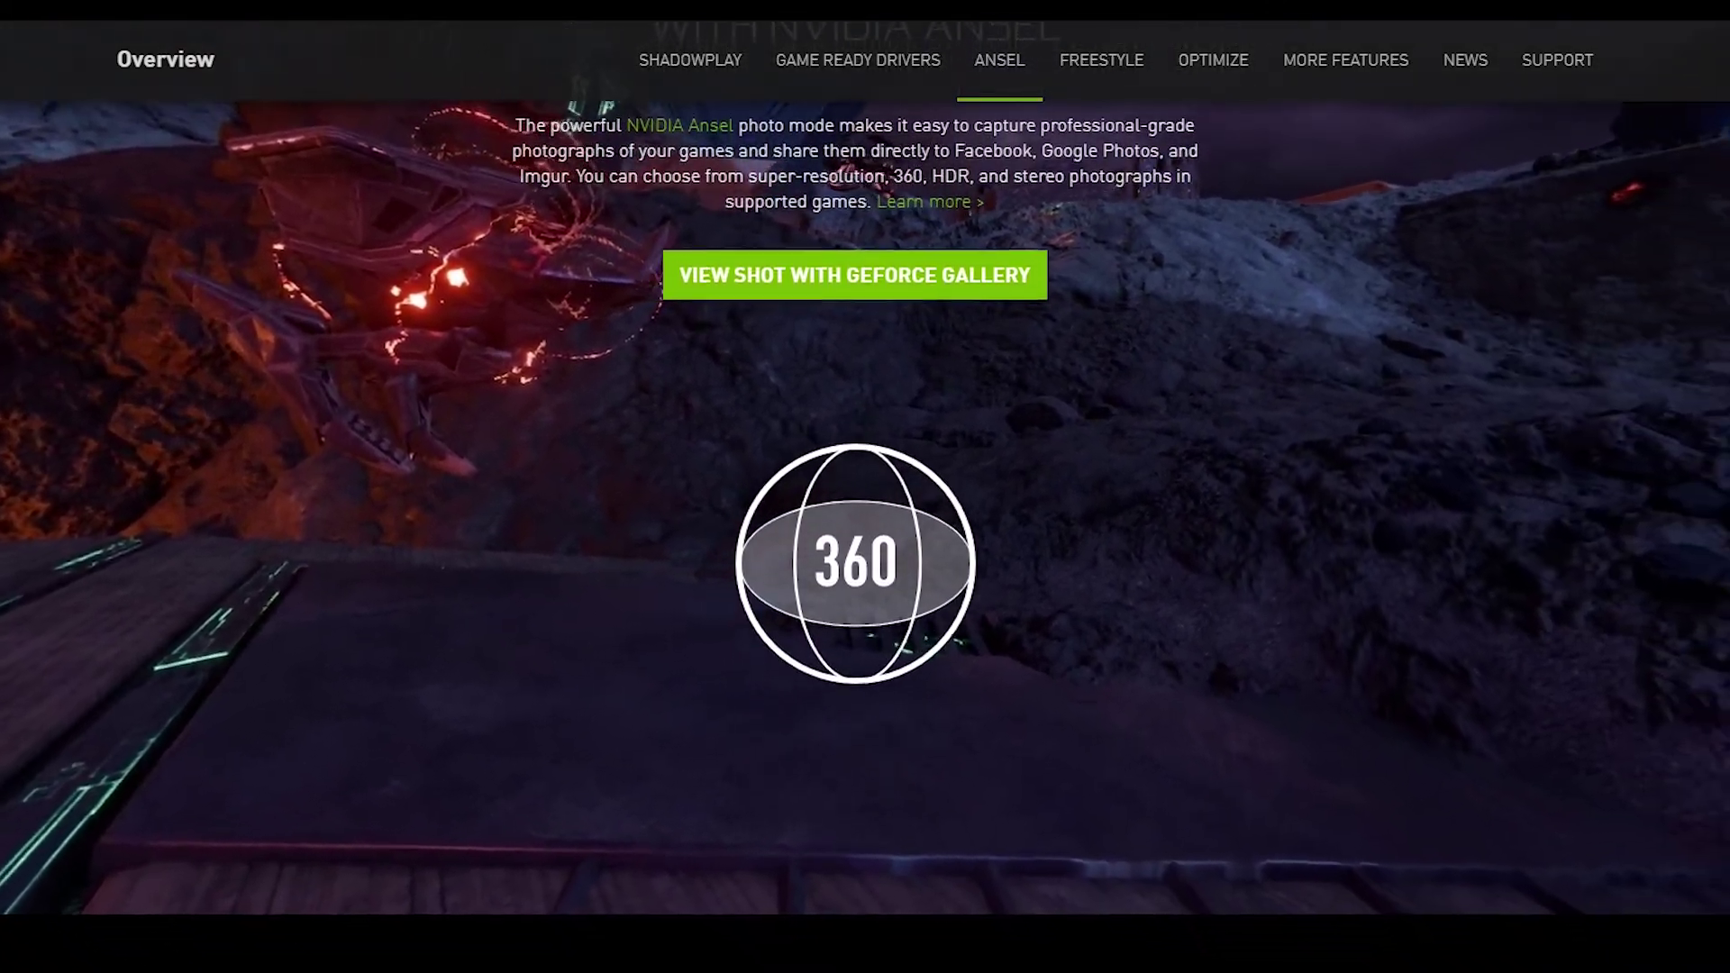
scroll(856, 487, "down", 3)
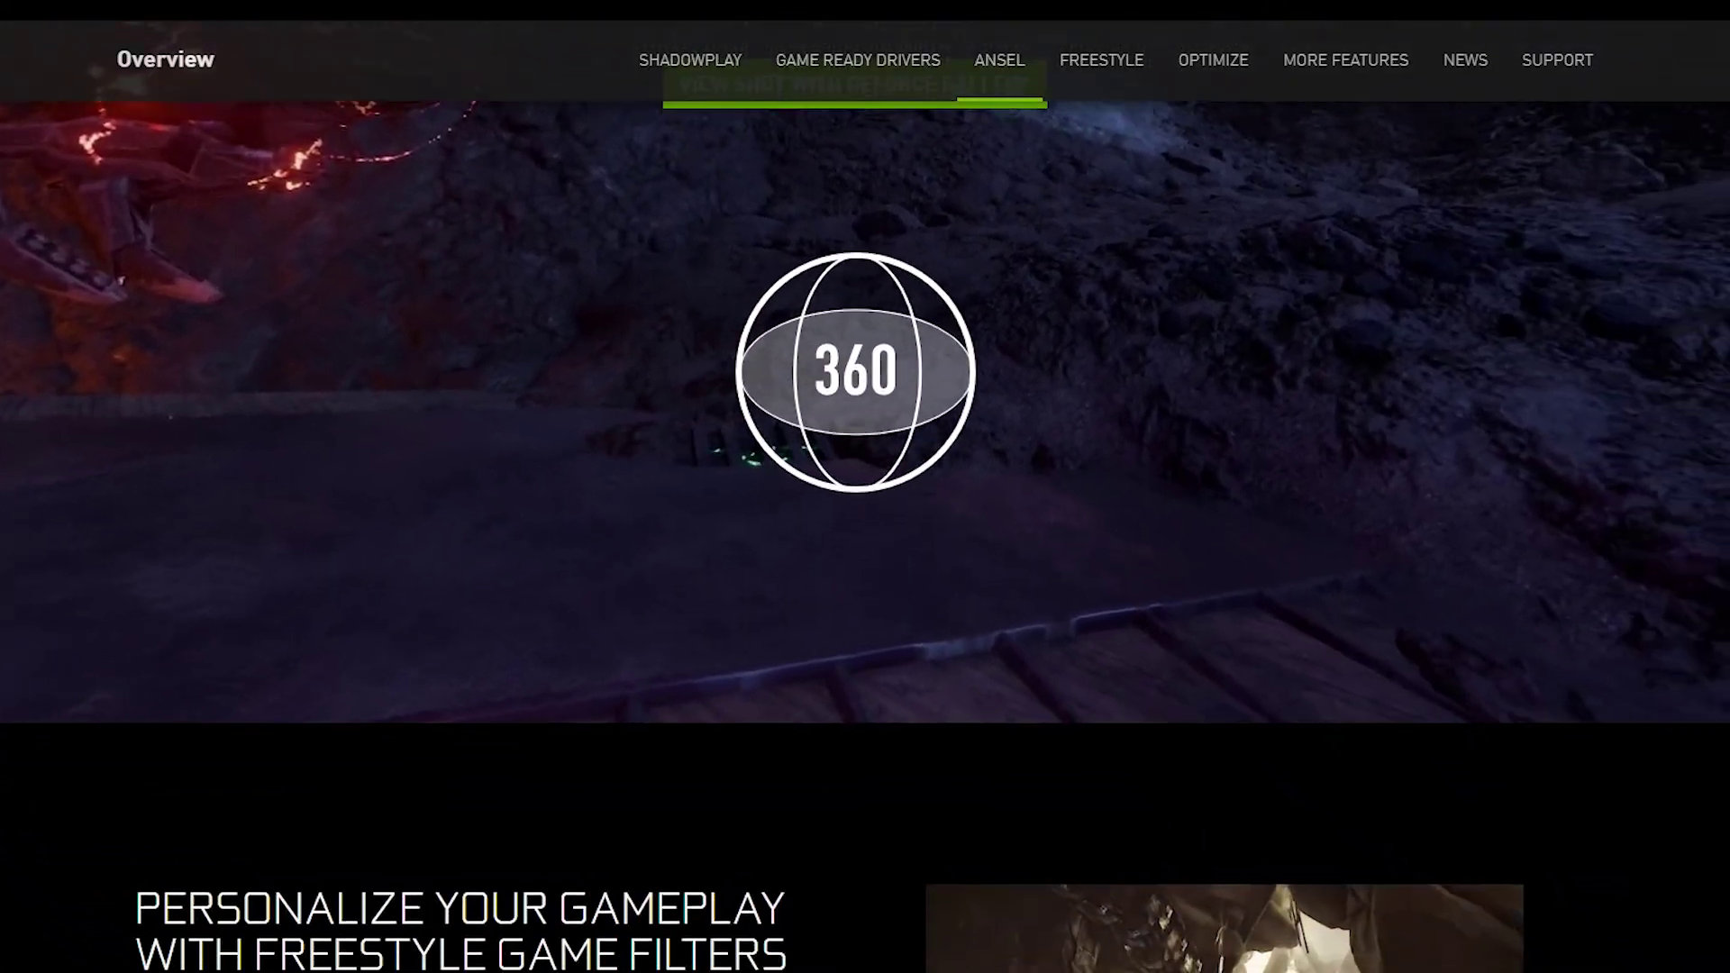
scroll(856, 487, "down", 3)
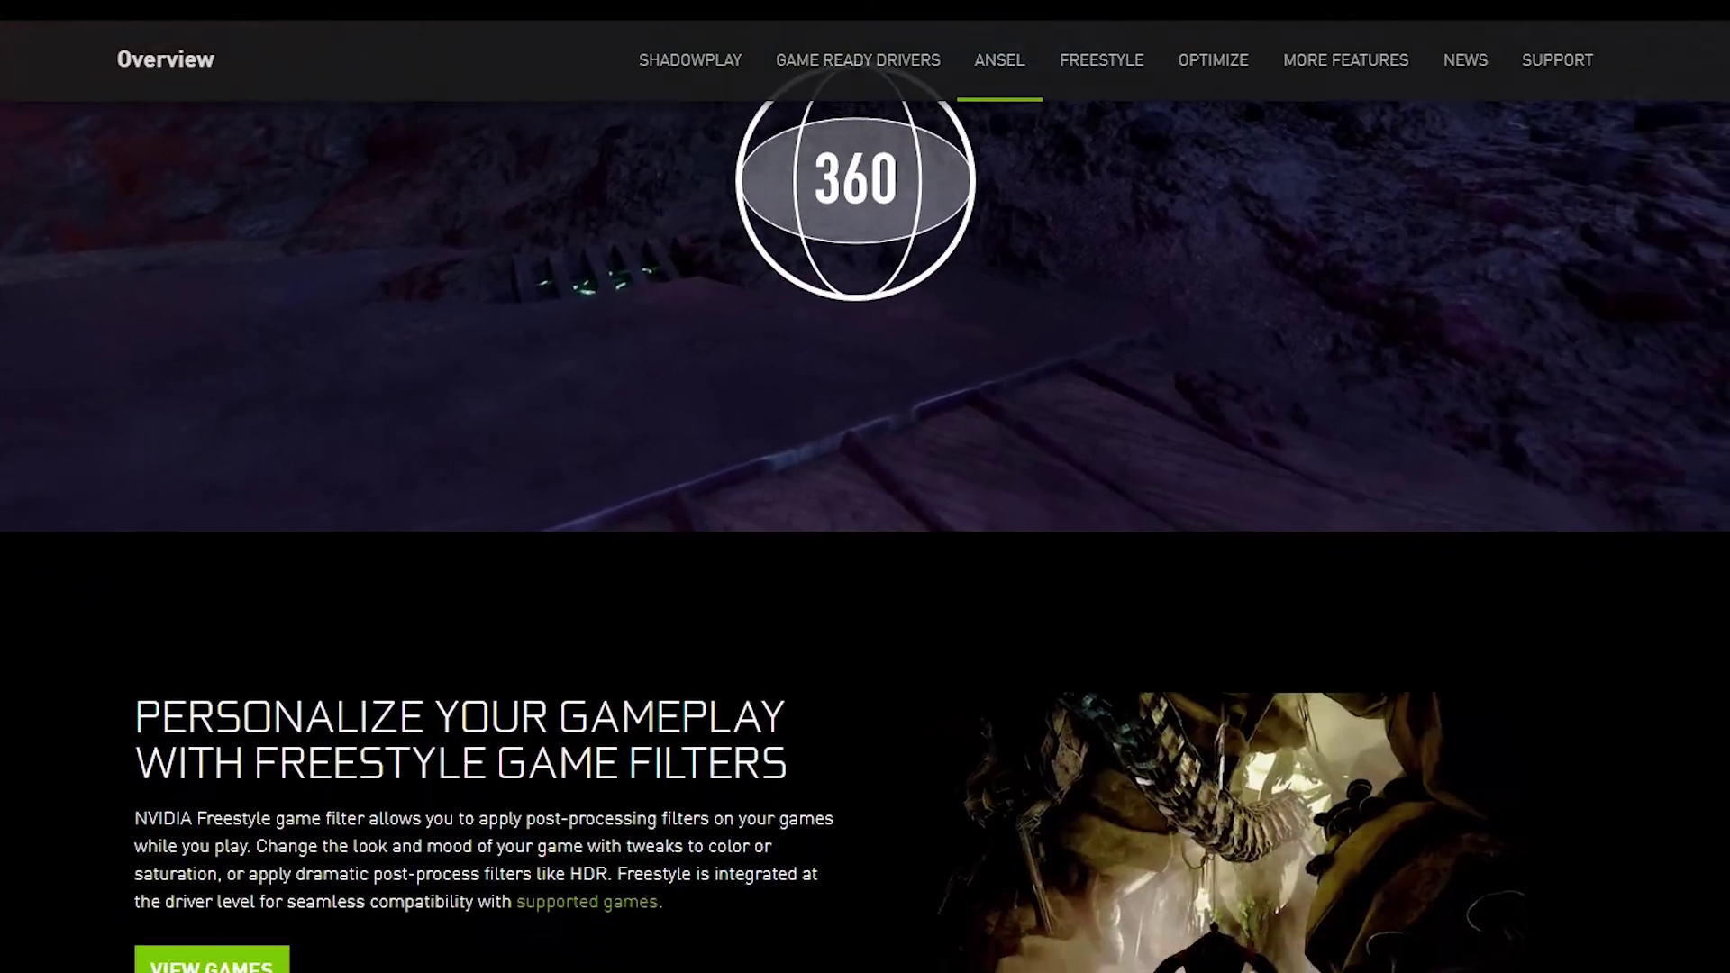
scroll(856, 487, "down", 3)
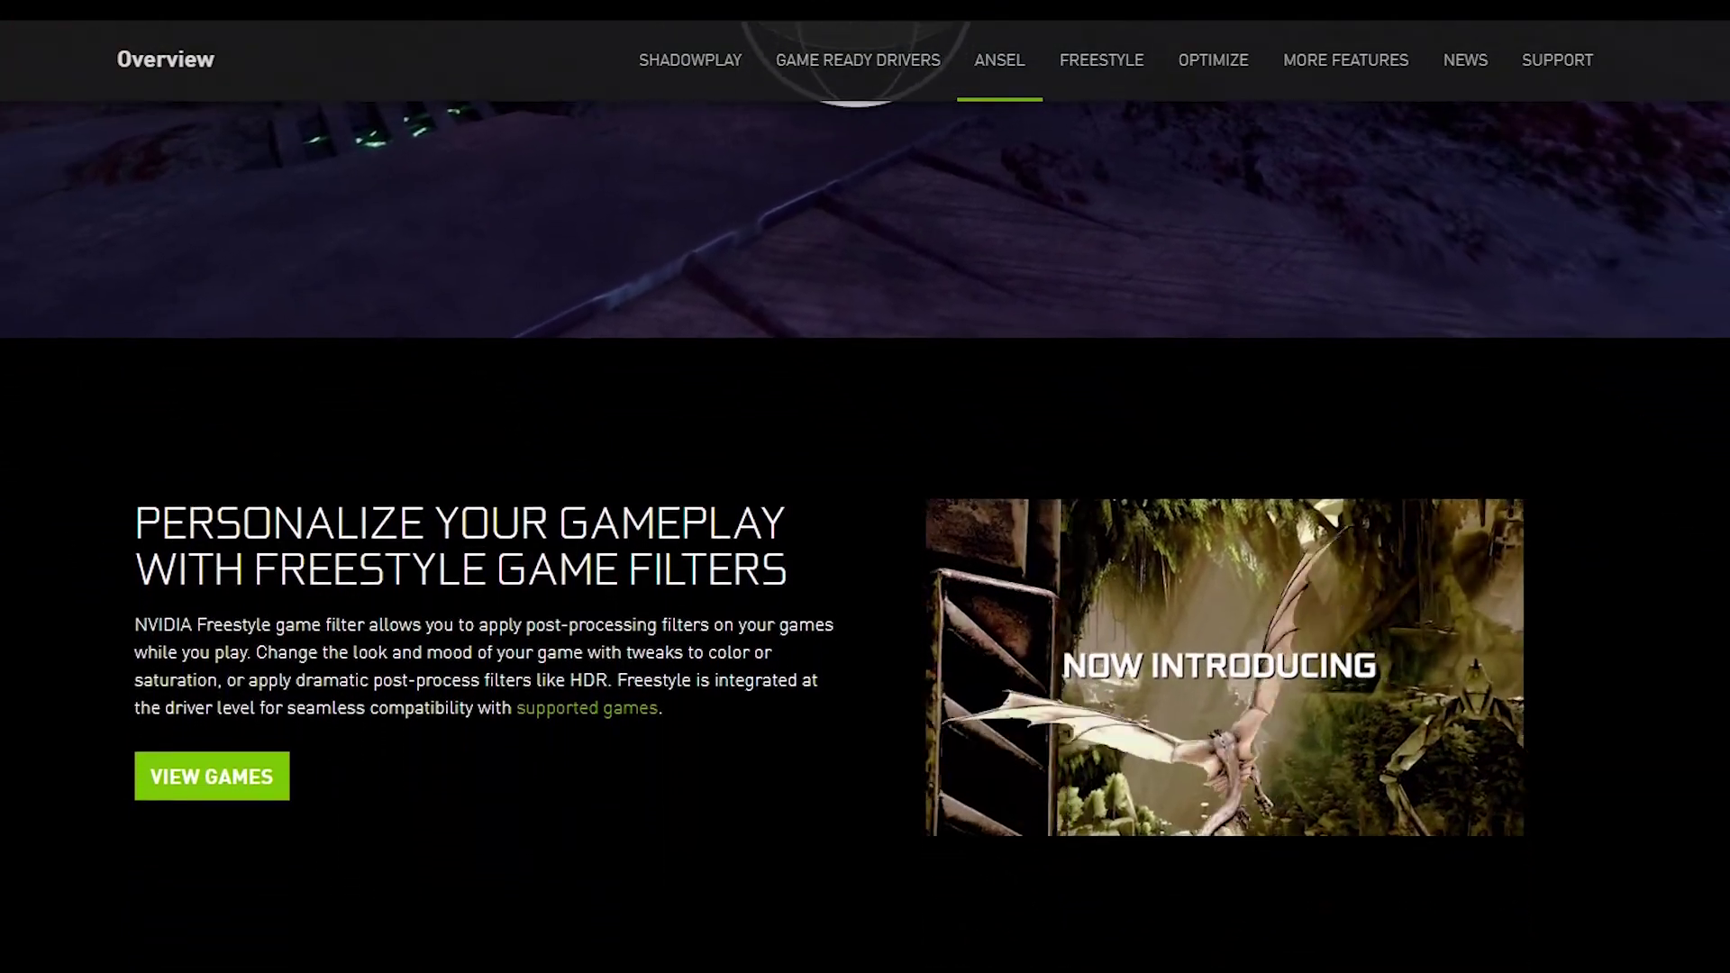
scroll(856, 486, "down", 3)
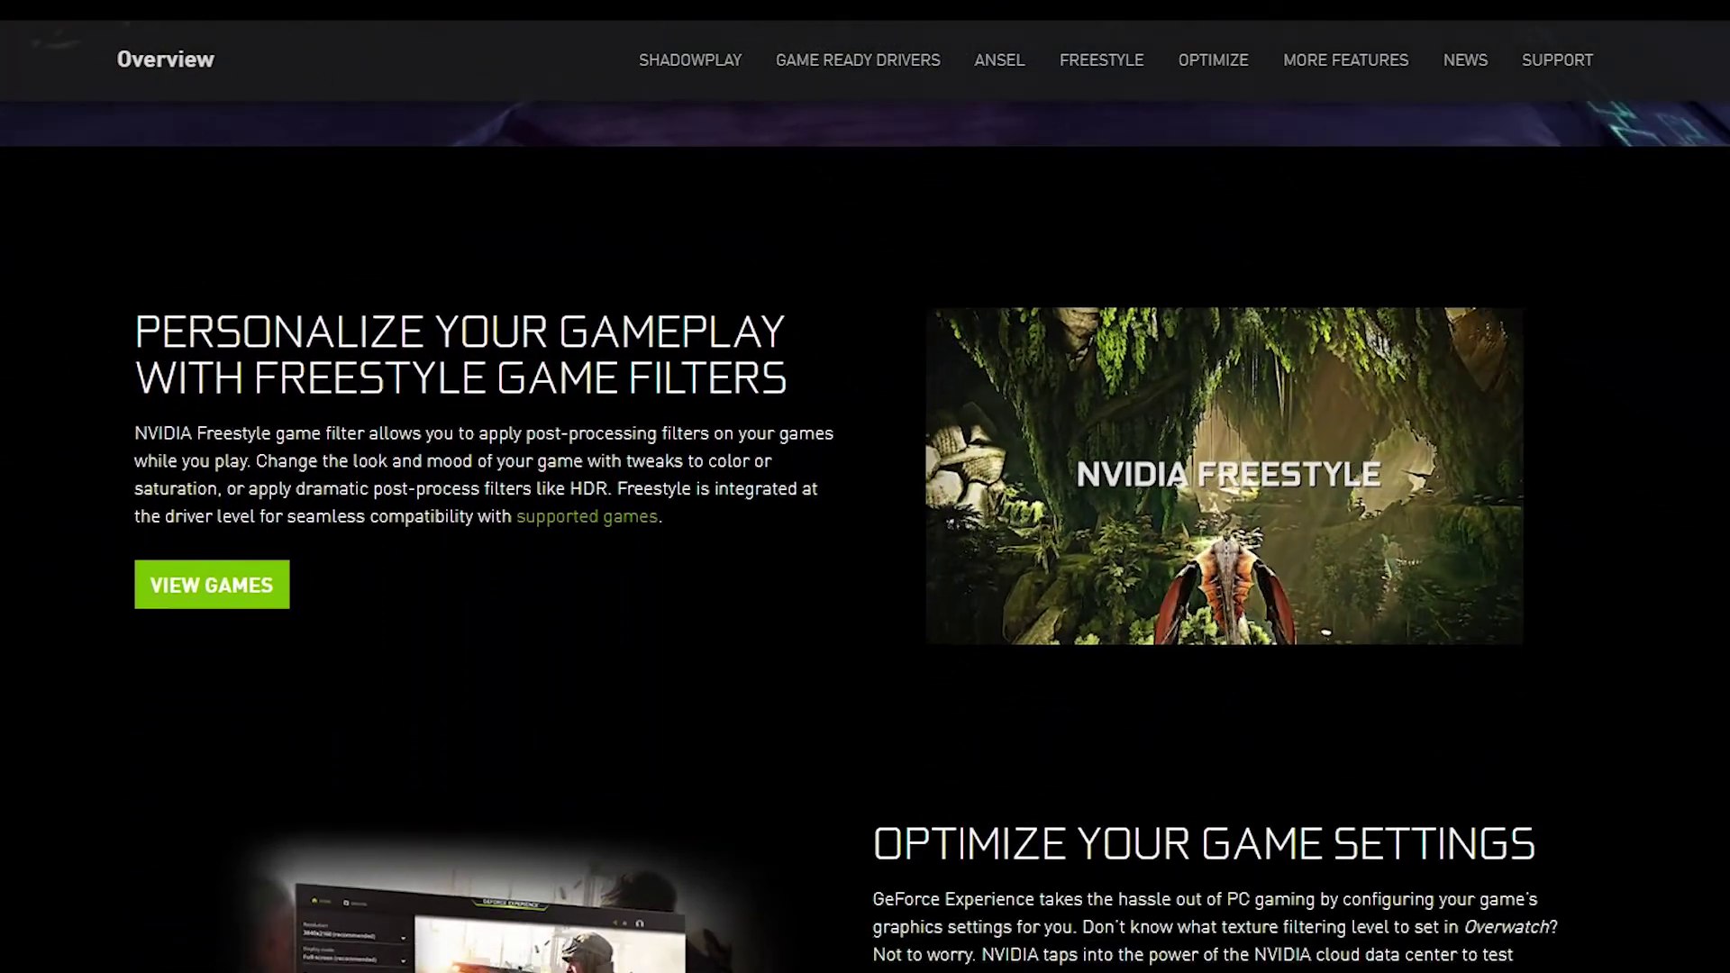
scroll(856, 487, "down", 3)
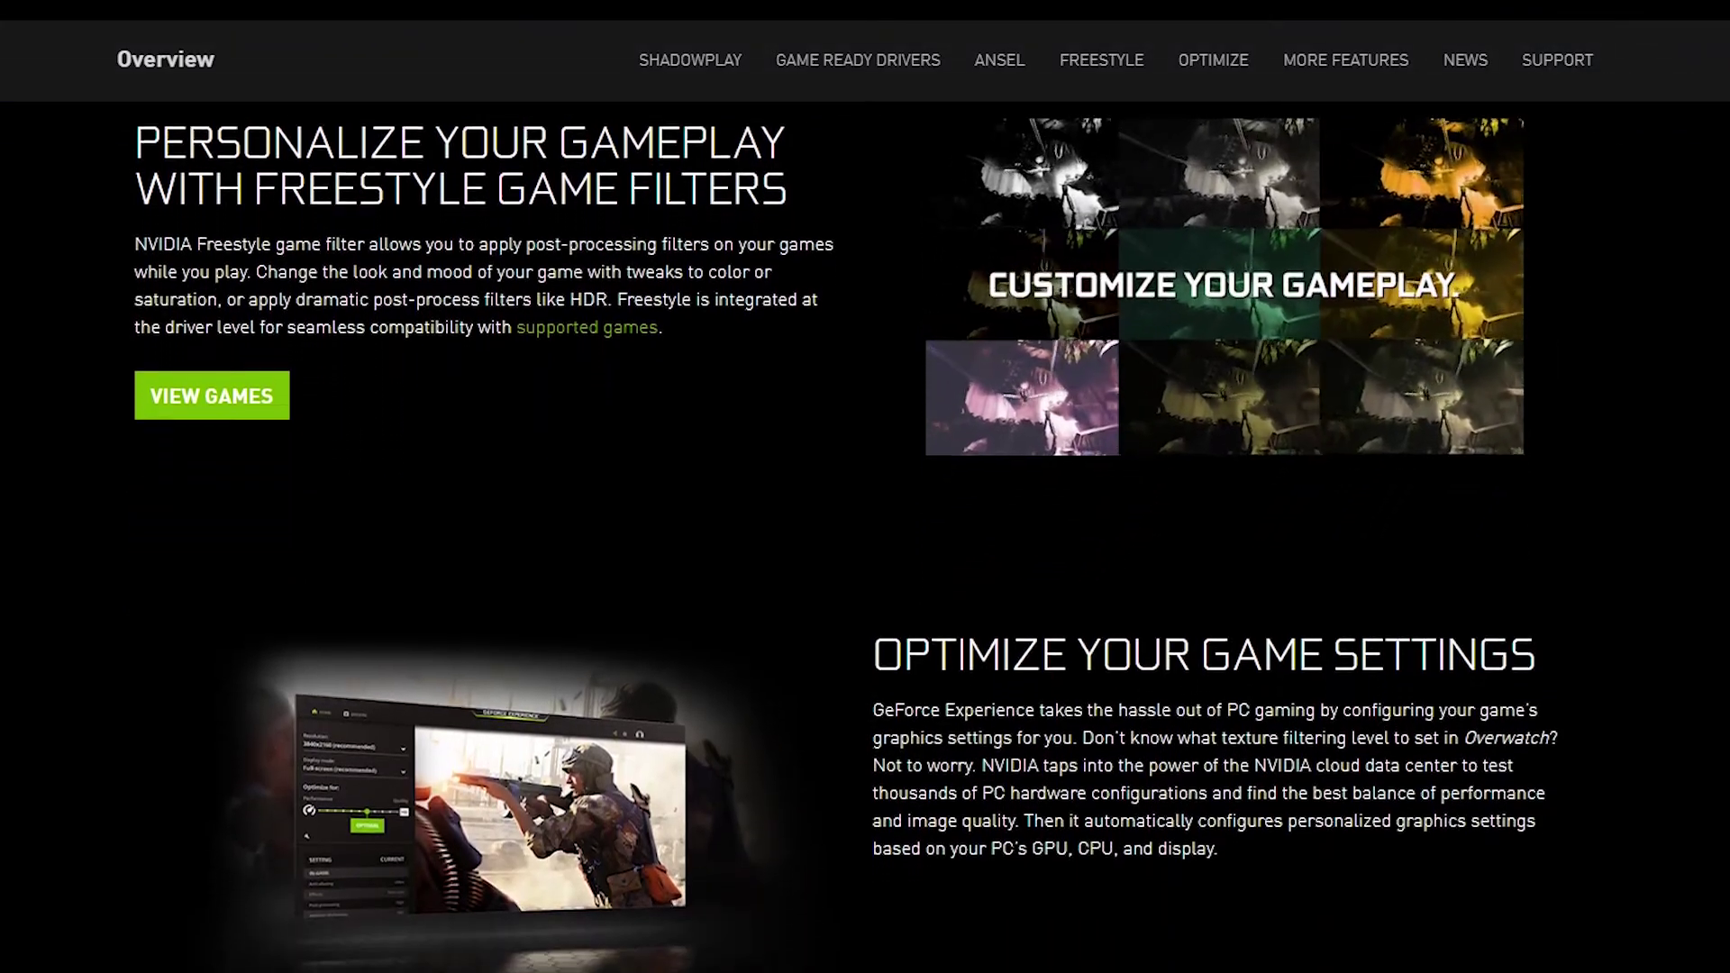
scroll(856, 486, "down", 3)
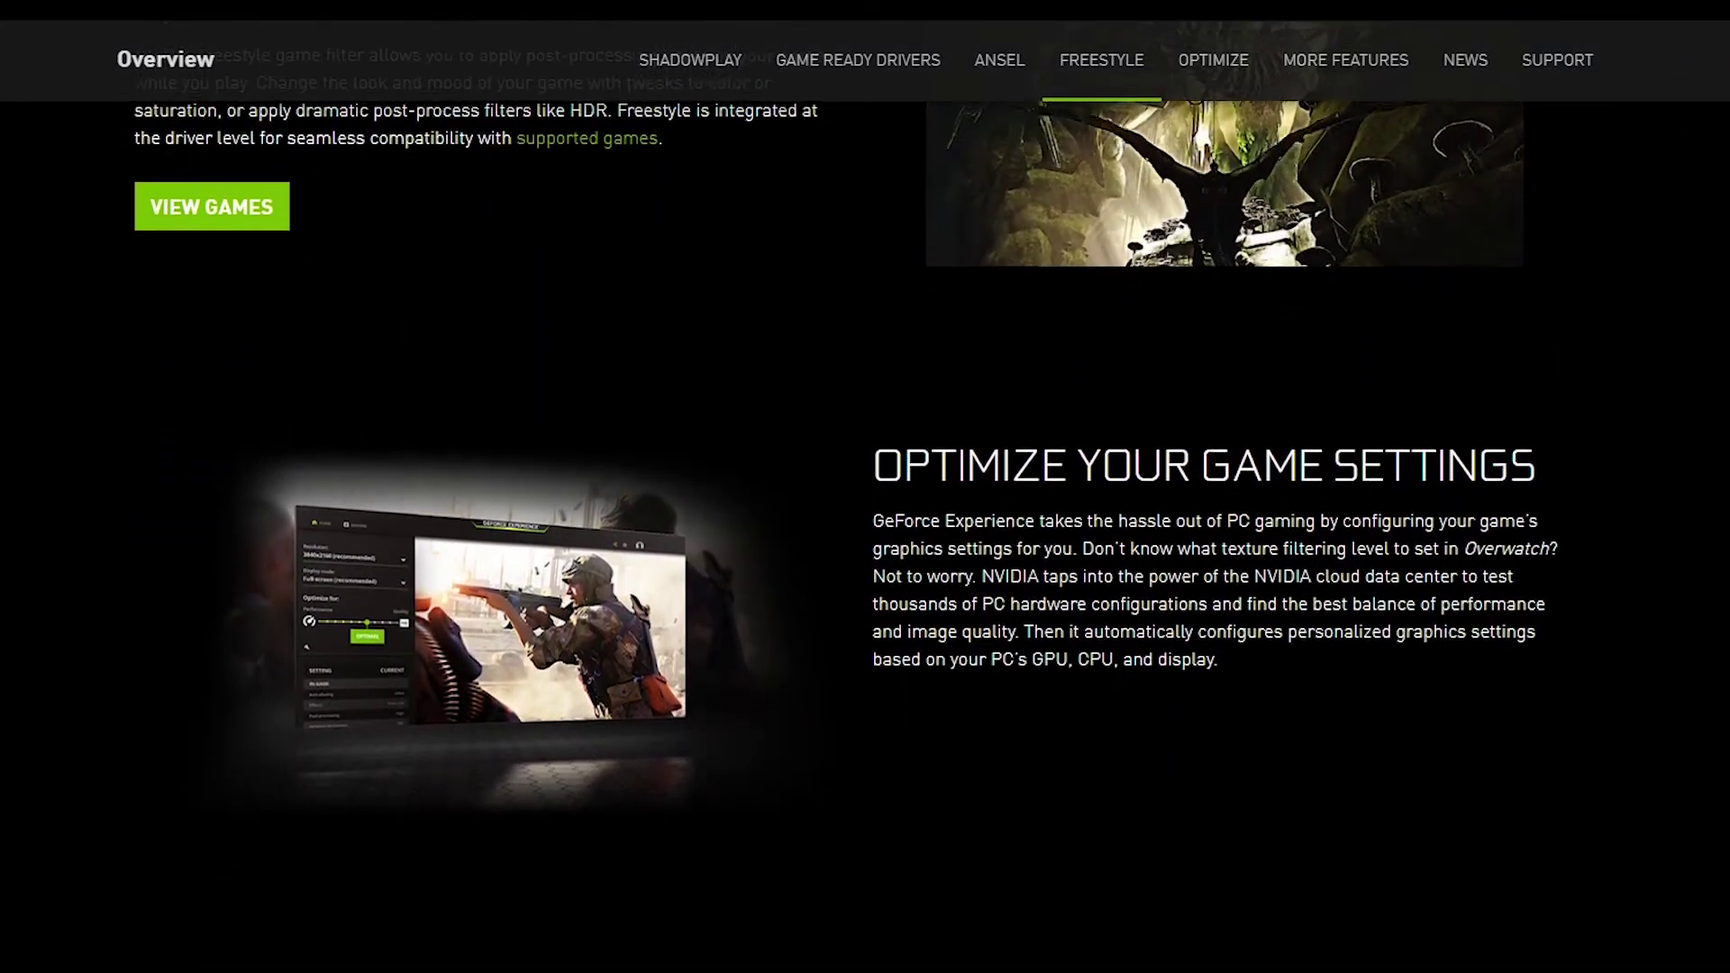
scroll(856, 486, "down", 3)
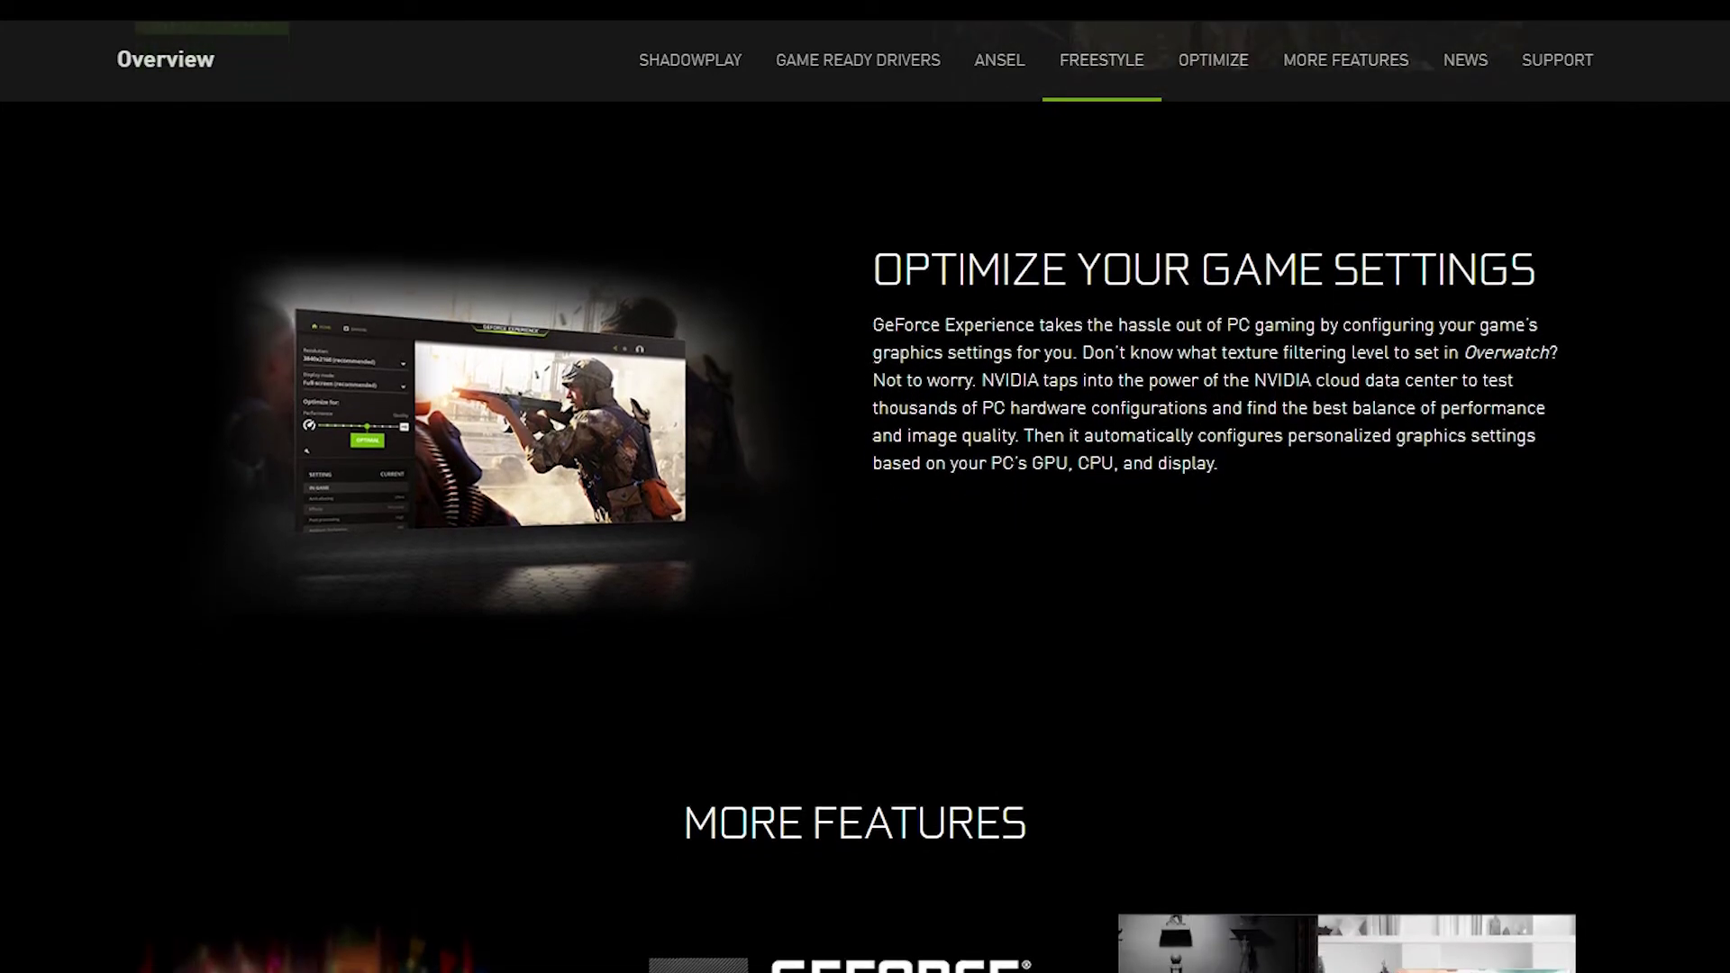
scroll(856, 487, "down", 1)
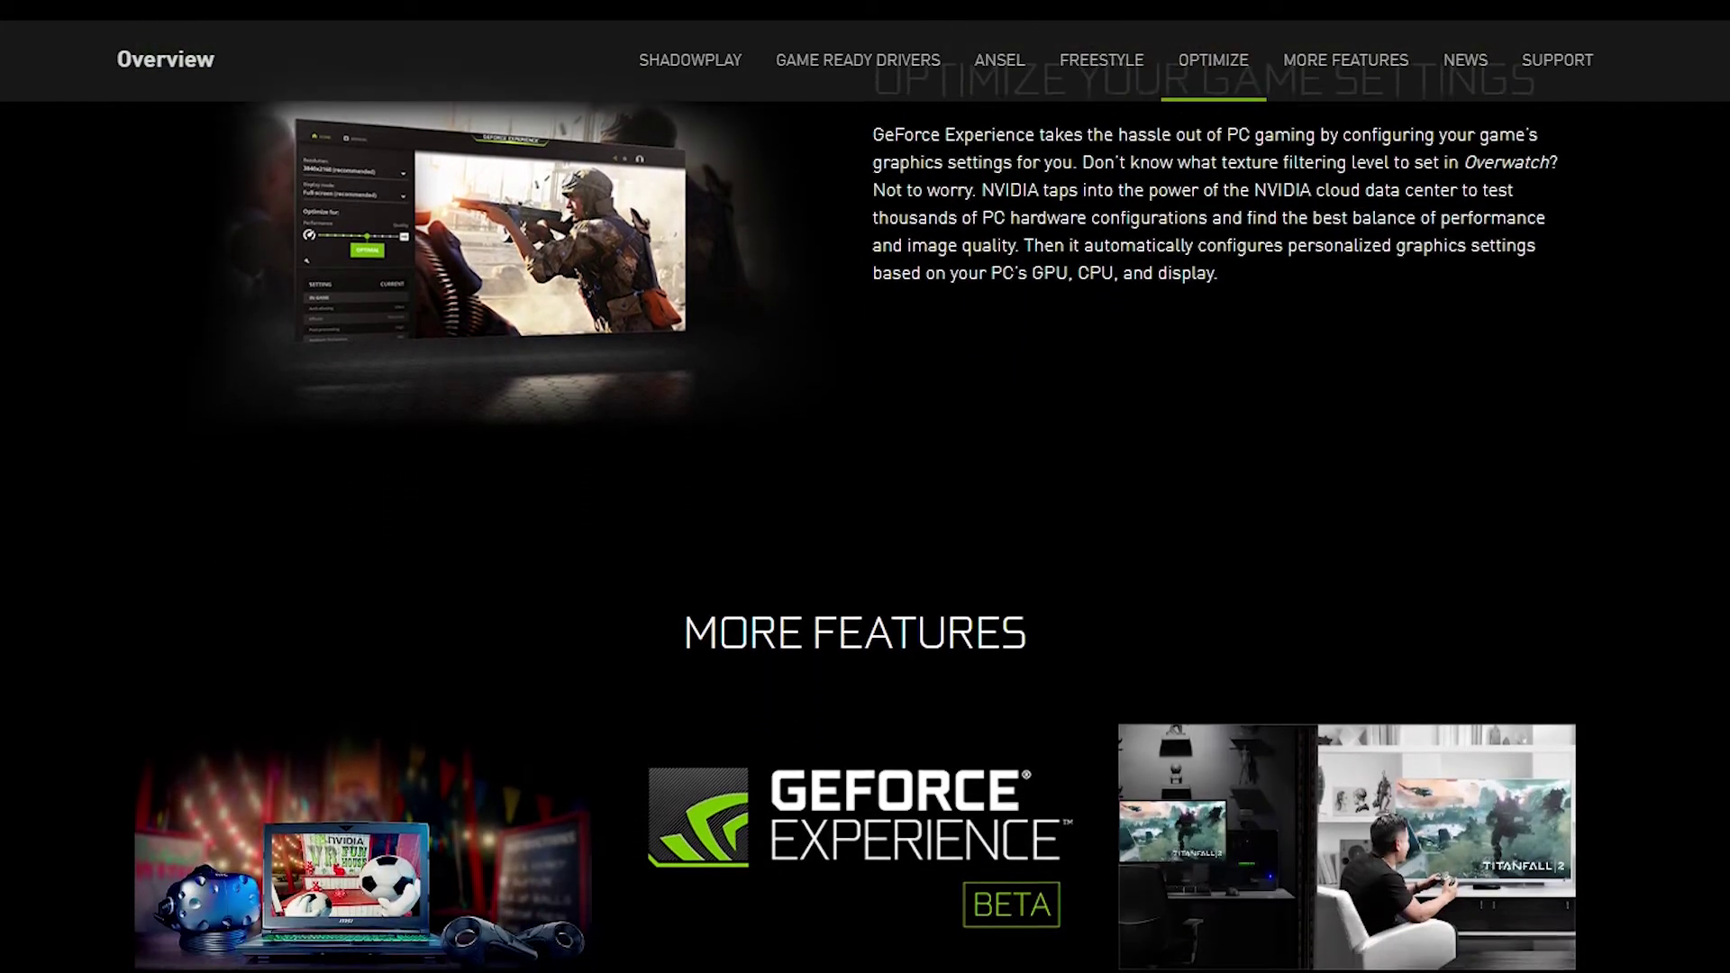
scroll(856, 487, "down", 3)
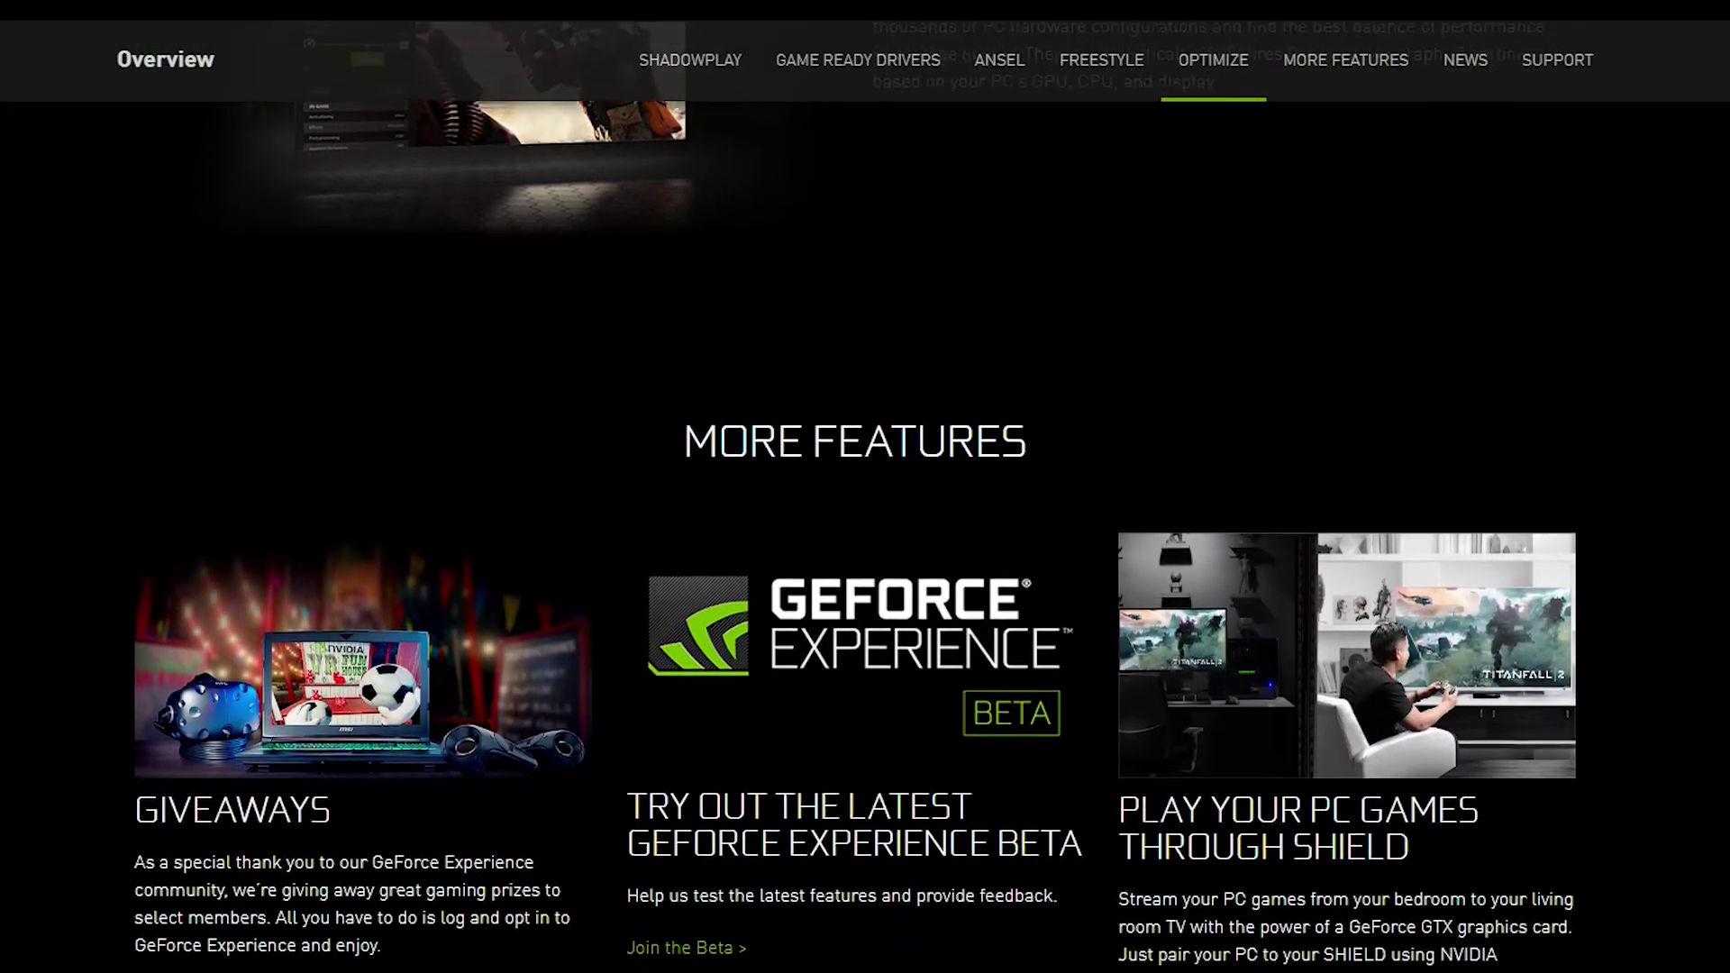
scroll(856, 487, "down", 3)
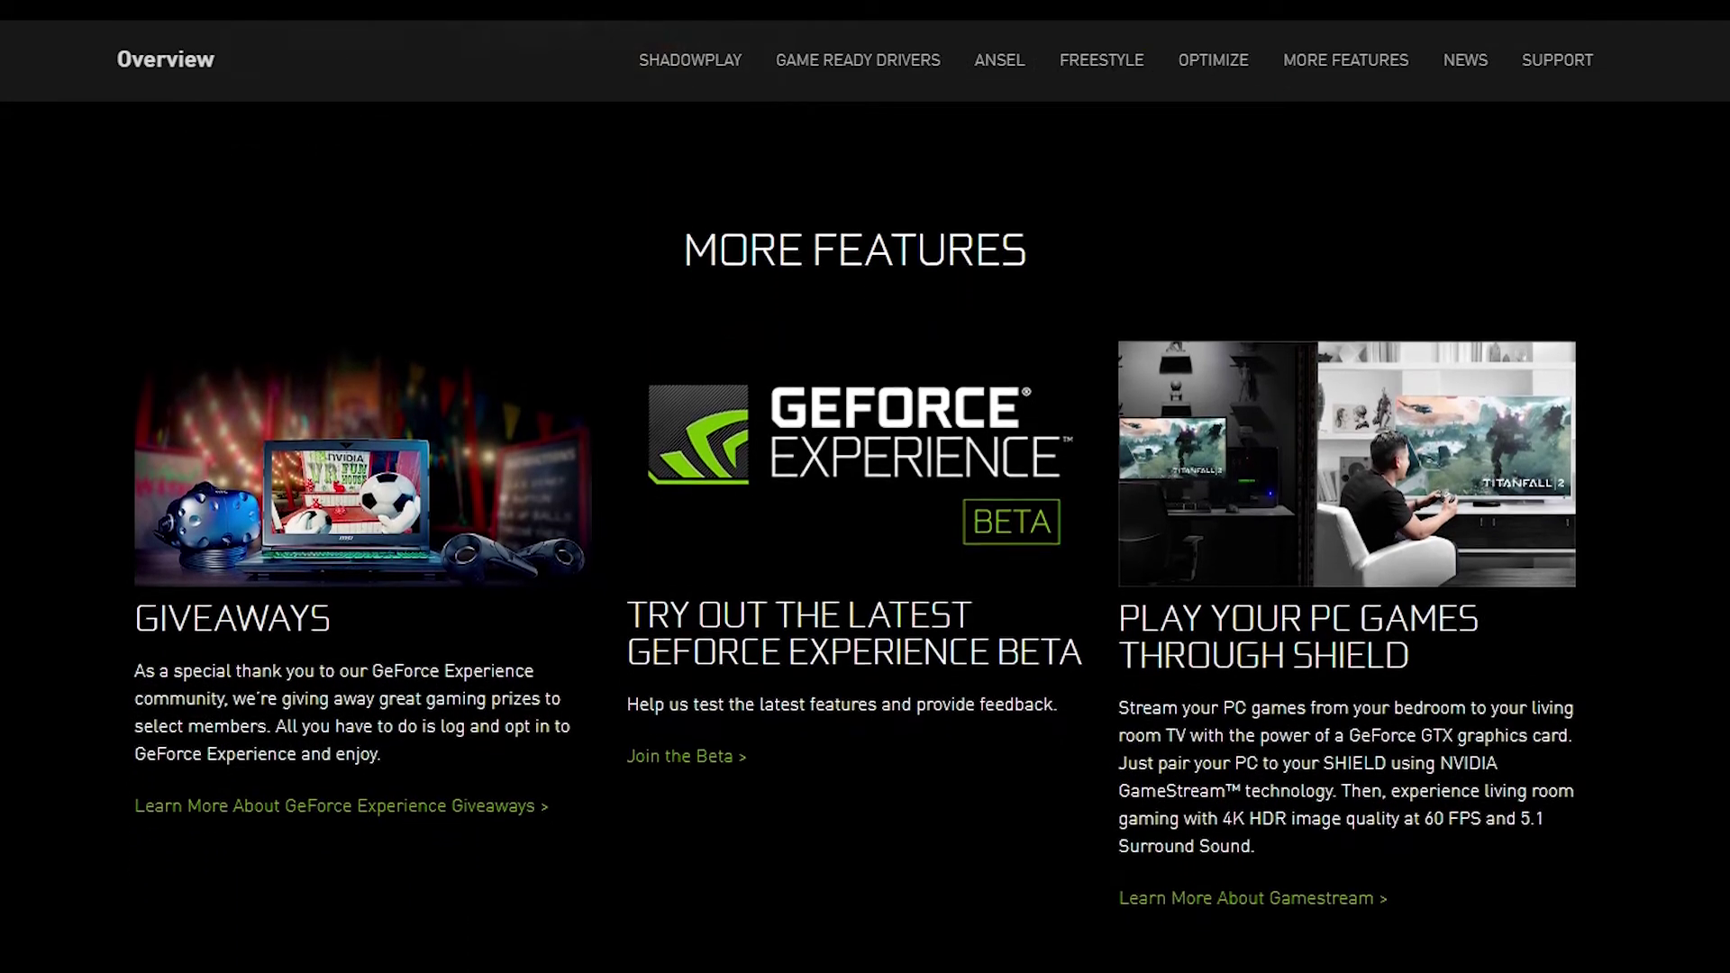
scroll(856, 487, "down", 3)
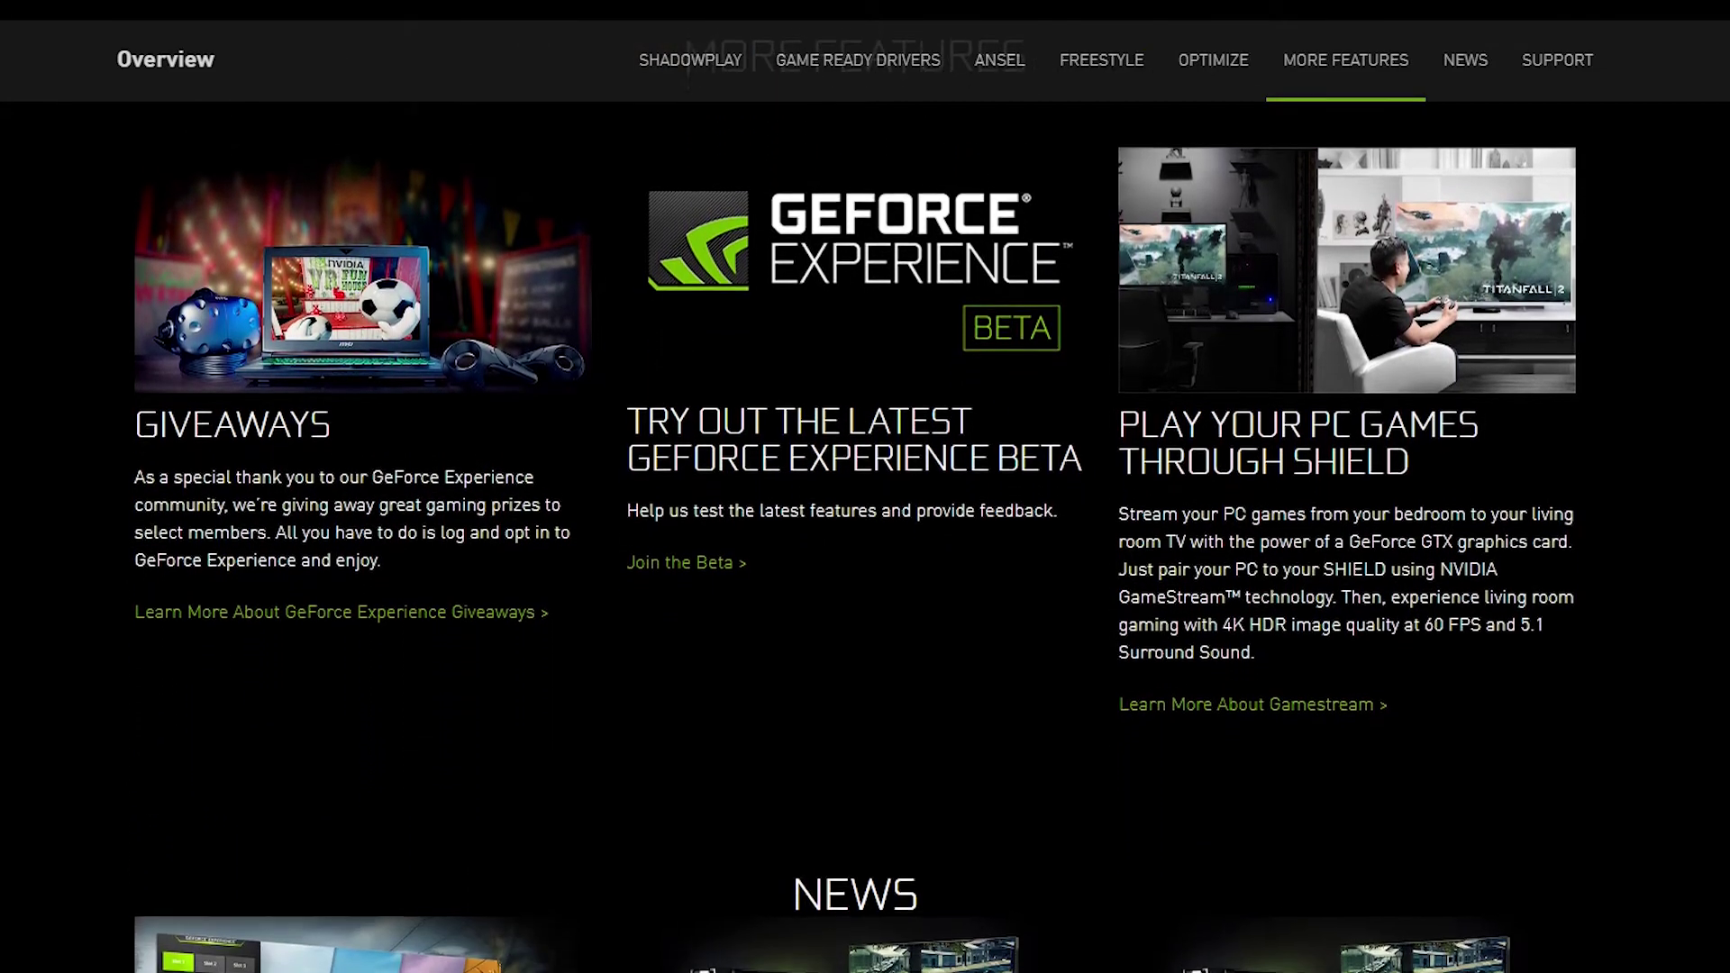
scroll(856, 487, "down", 3)
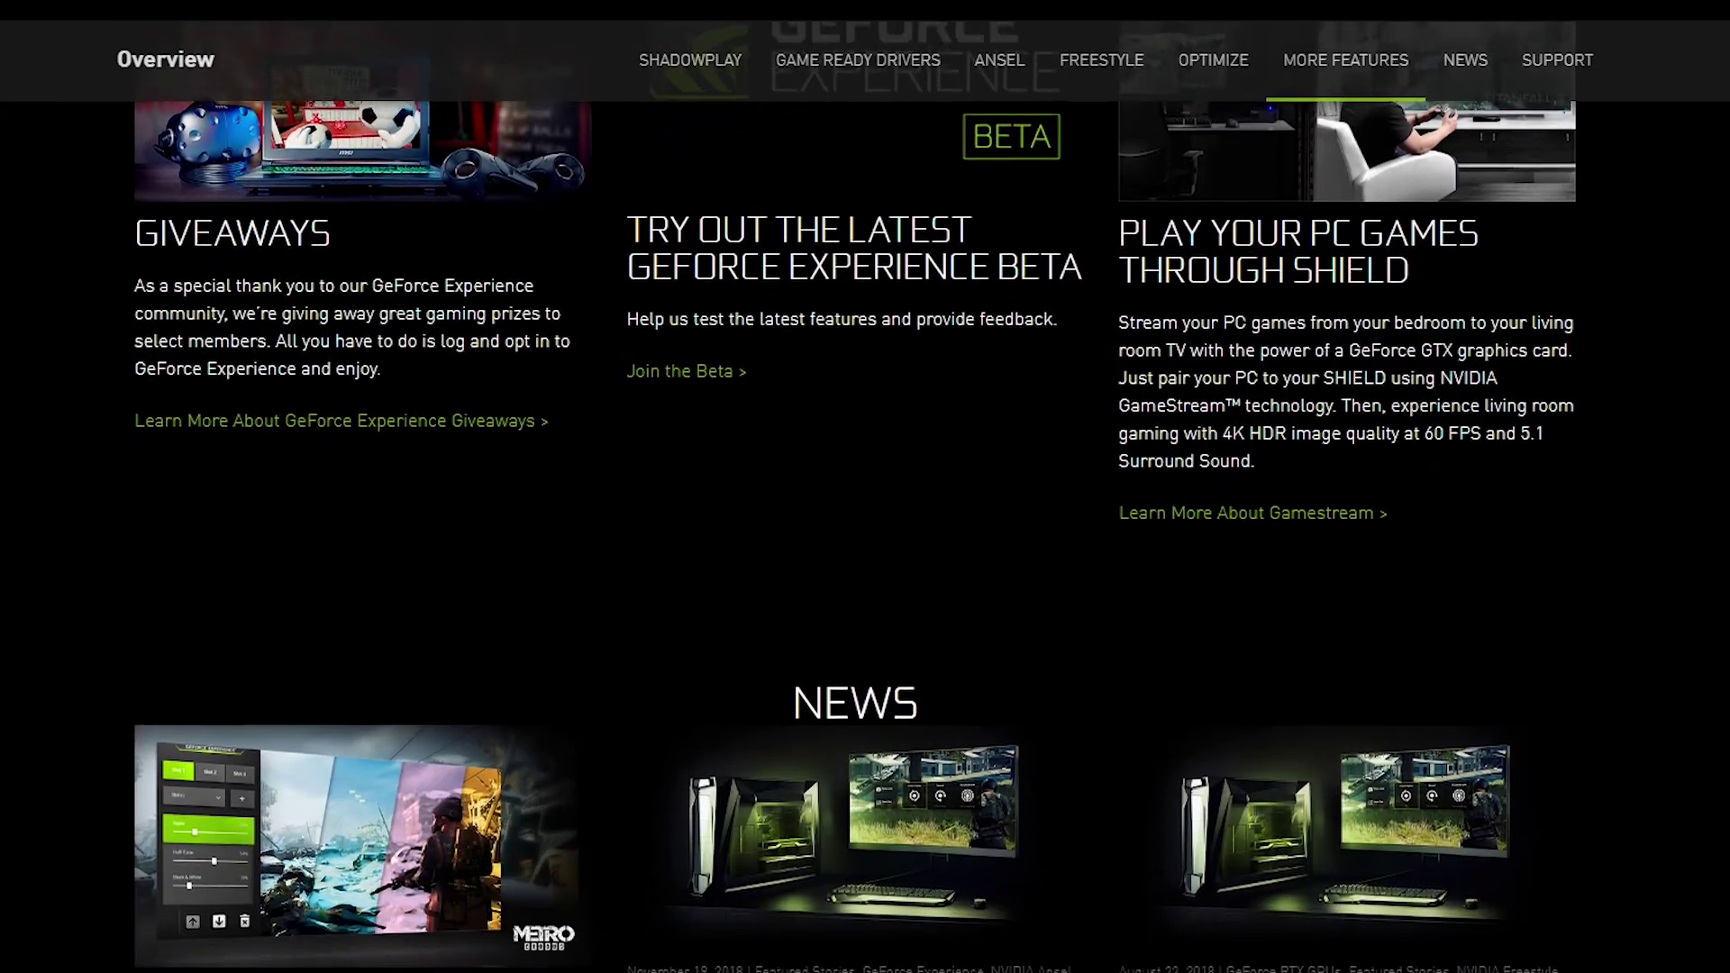
scroll(856, 487, "down", 3)
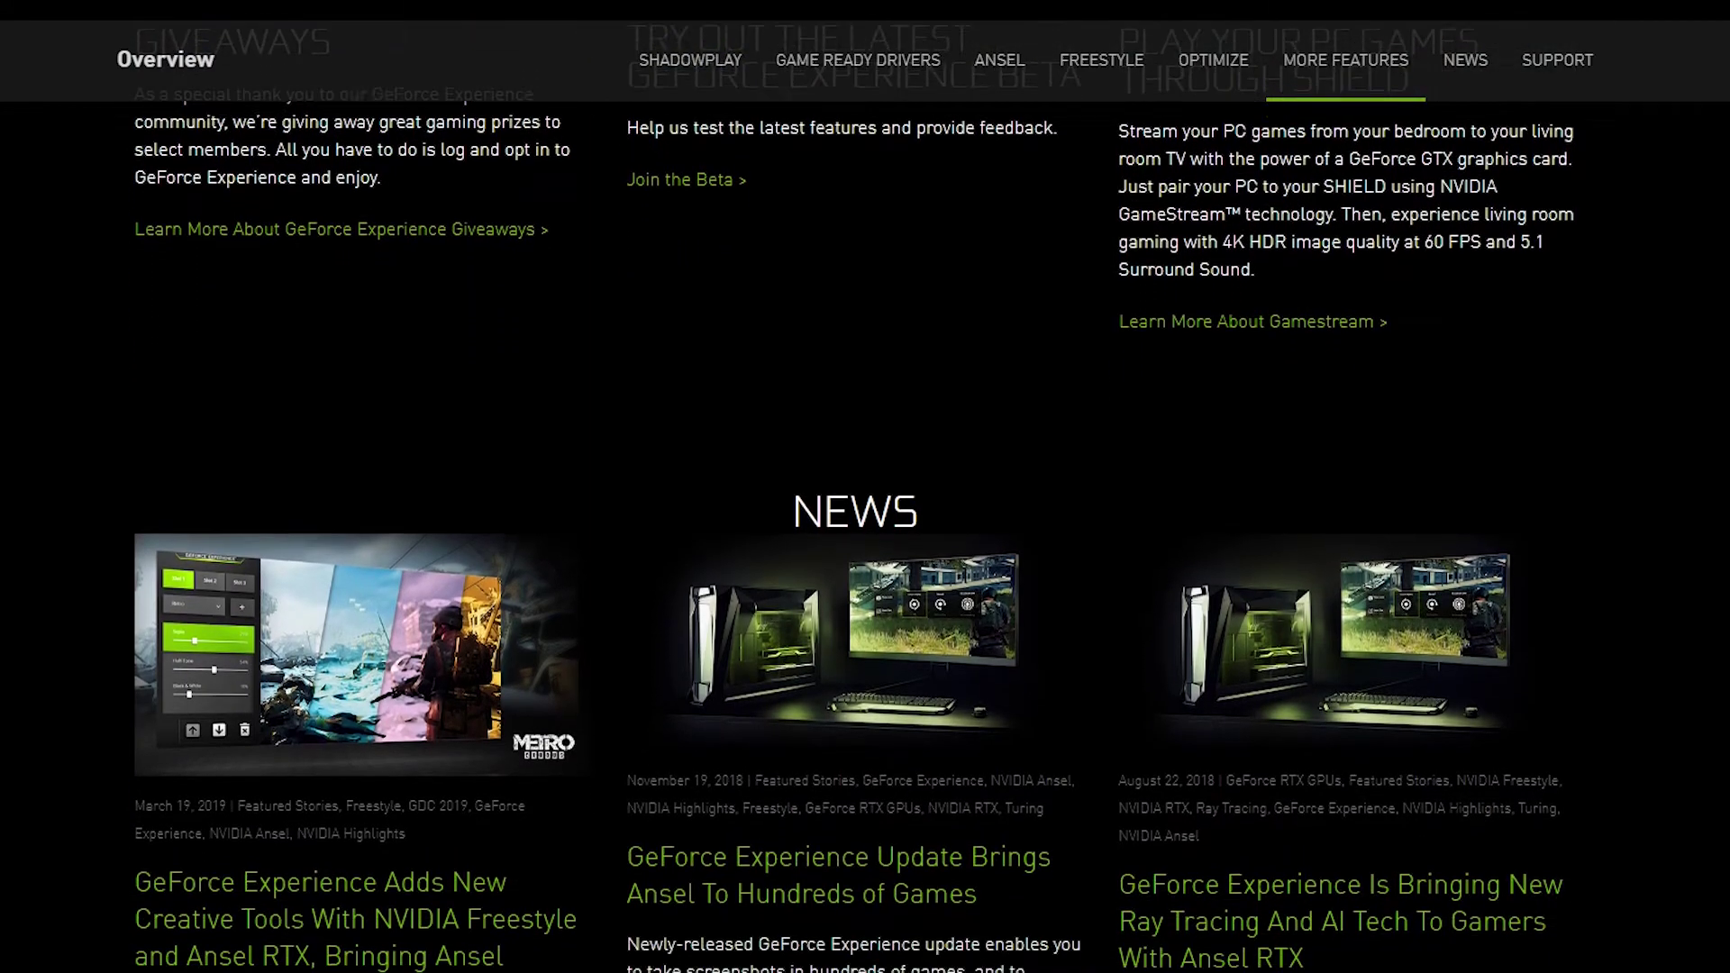
scroll(856, 487, "down", 3)
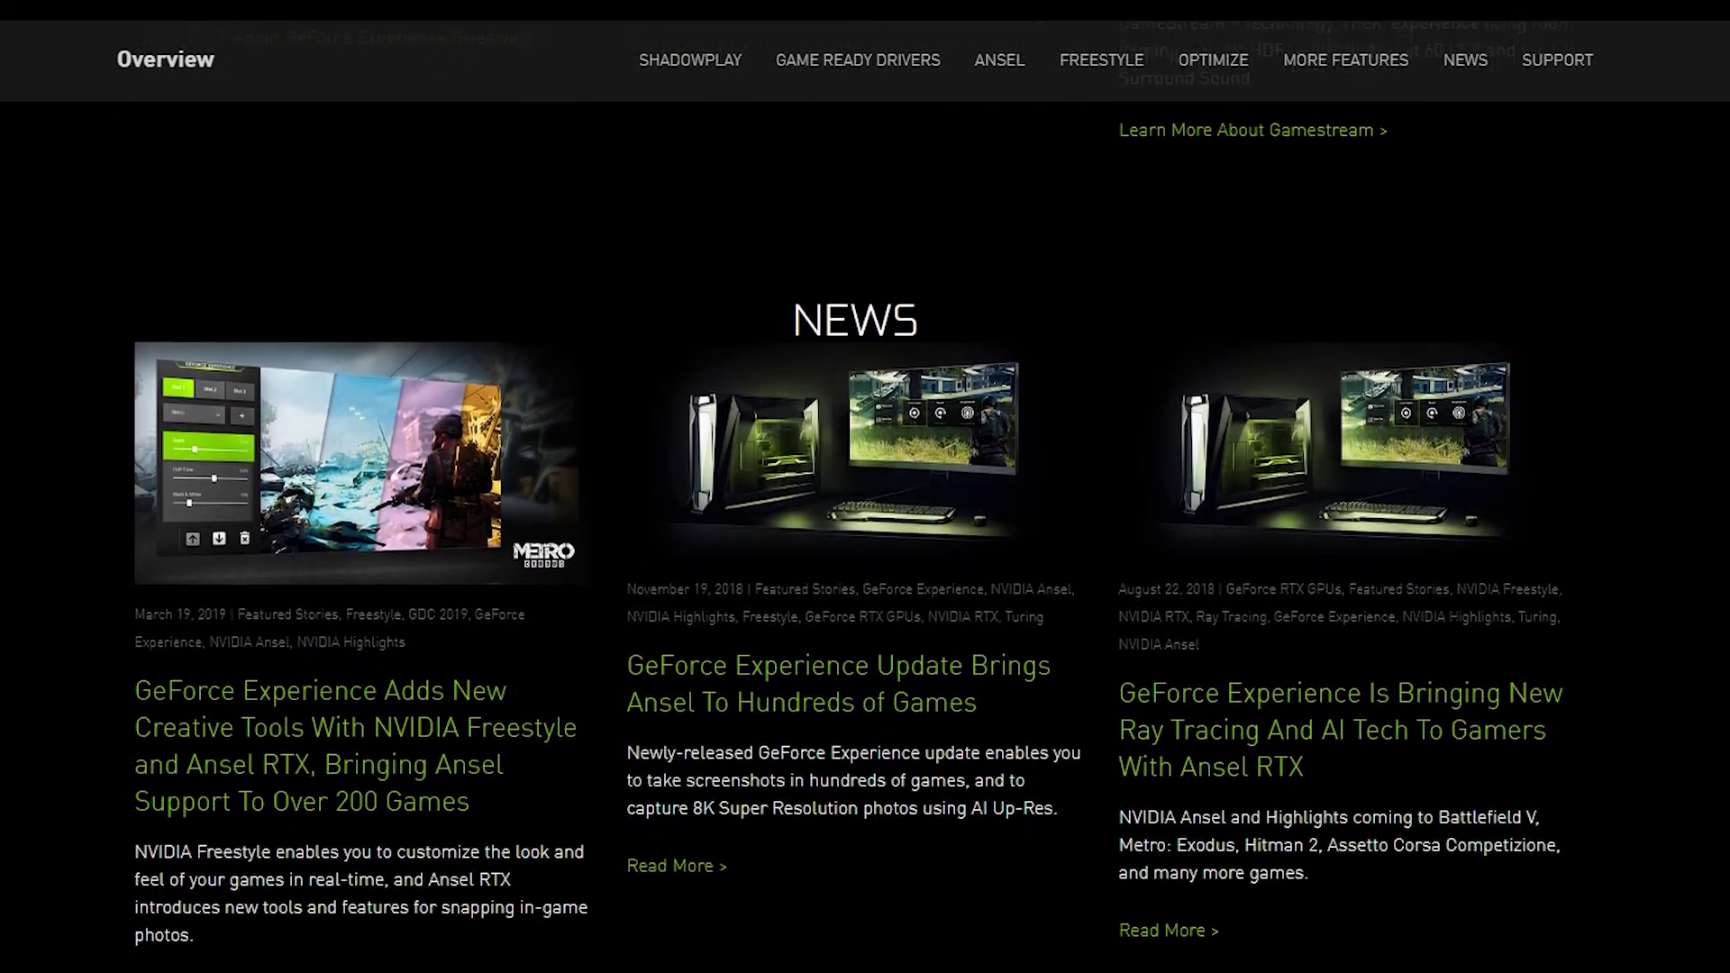
scroll(856, 486, "down", 2)
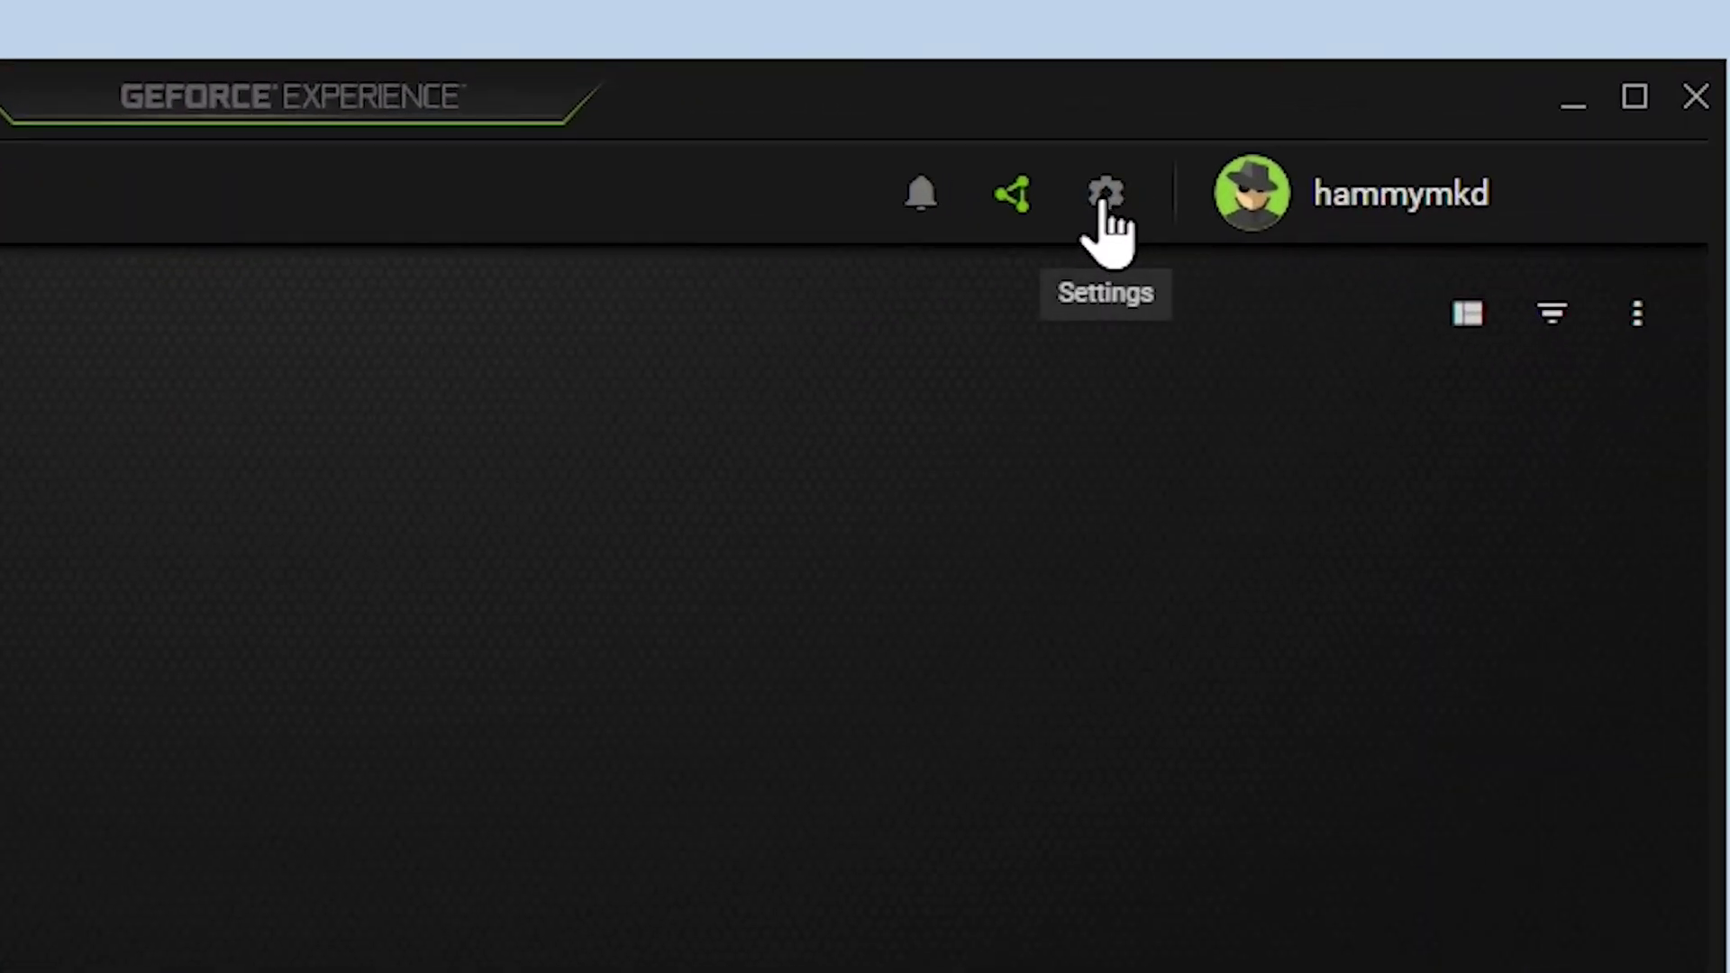
- Open the GeForce Experience settings page from the gear icon
left_click(1107, 202)
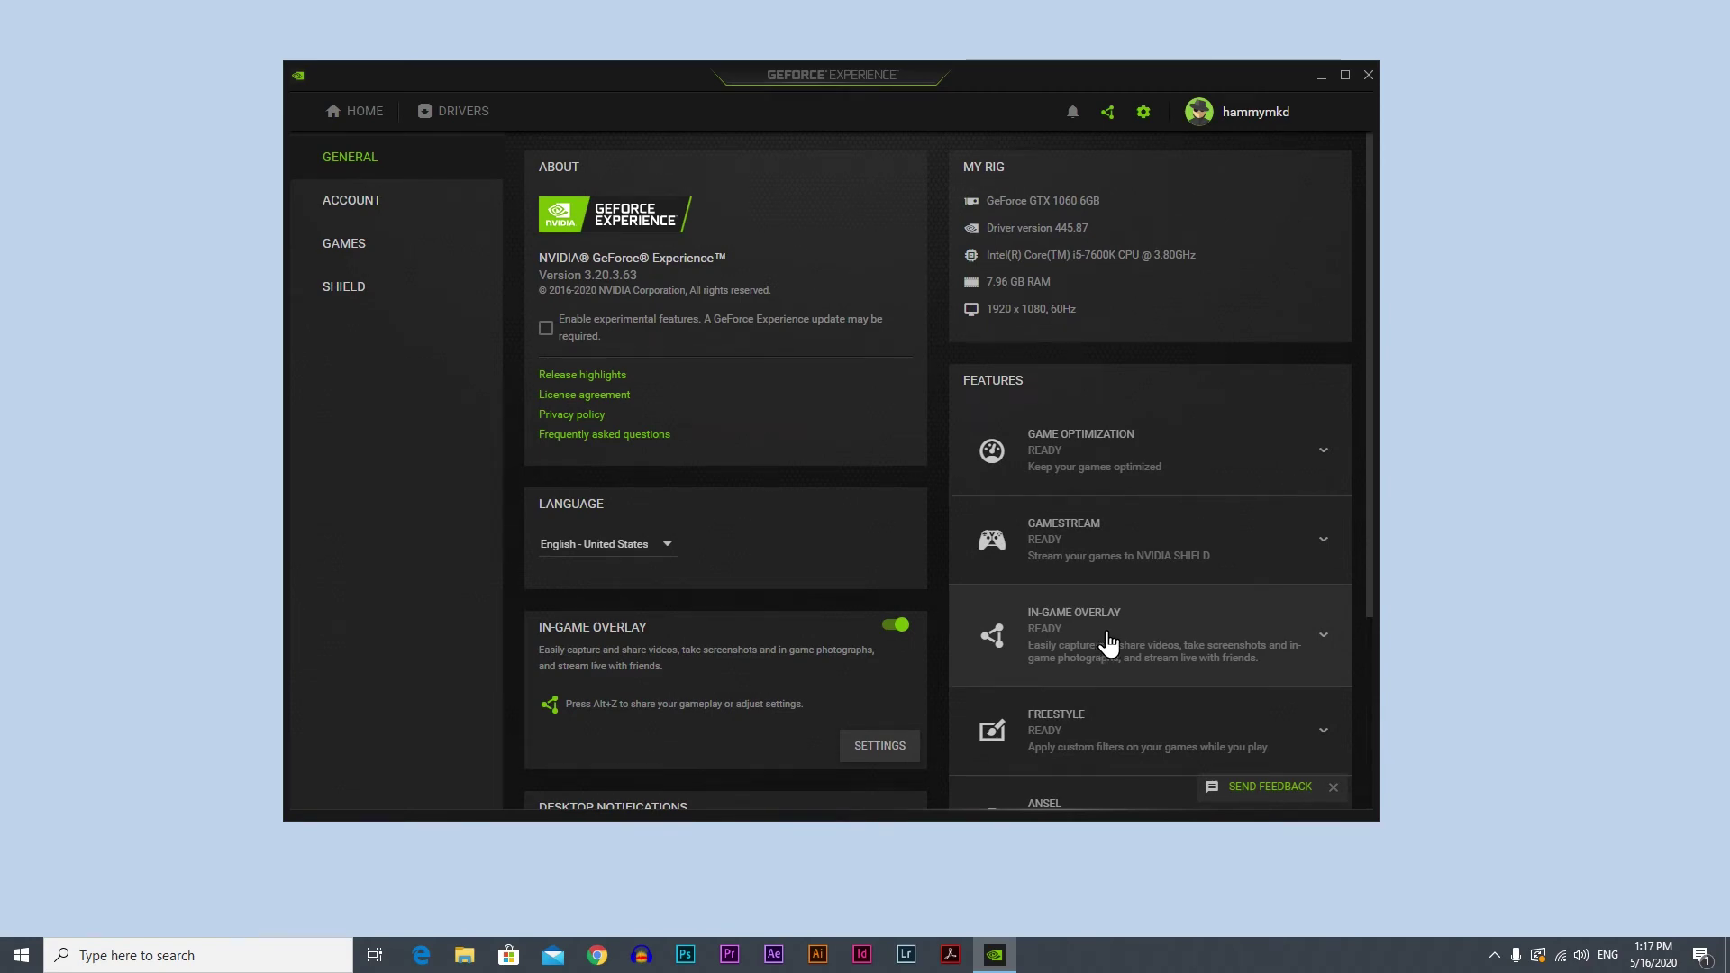
- Review the In-Game Overlay requirements, then bring up the in-game overlay
left_click(1324, 631)
scroll(1370, 556, "down", 2)
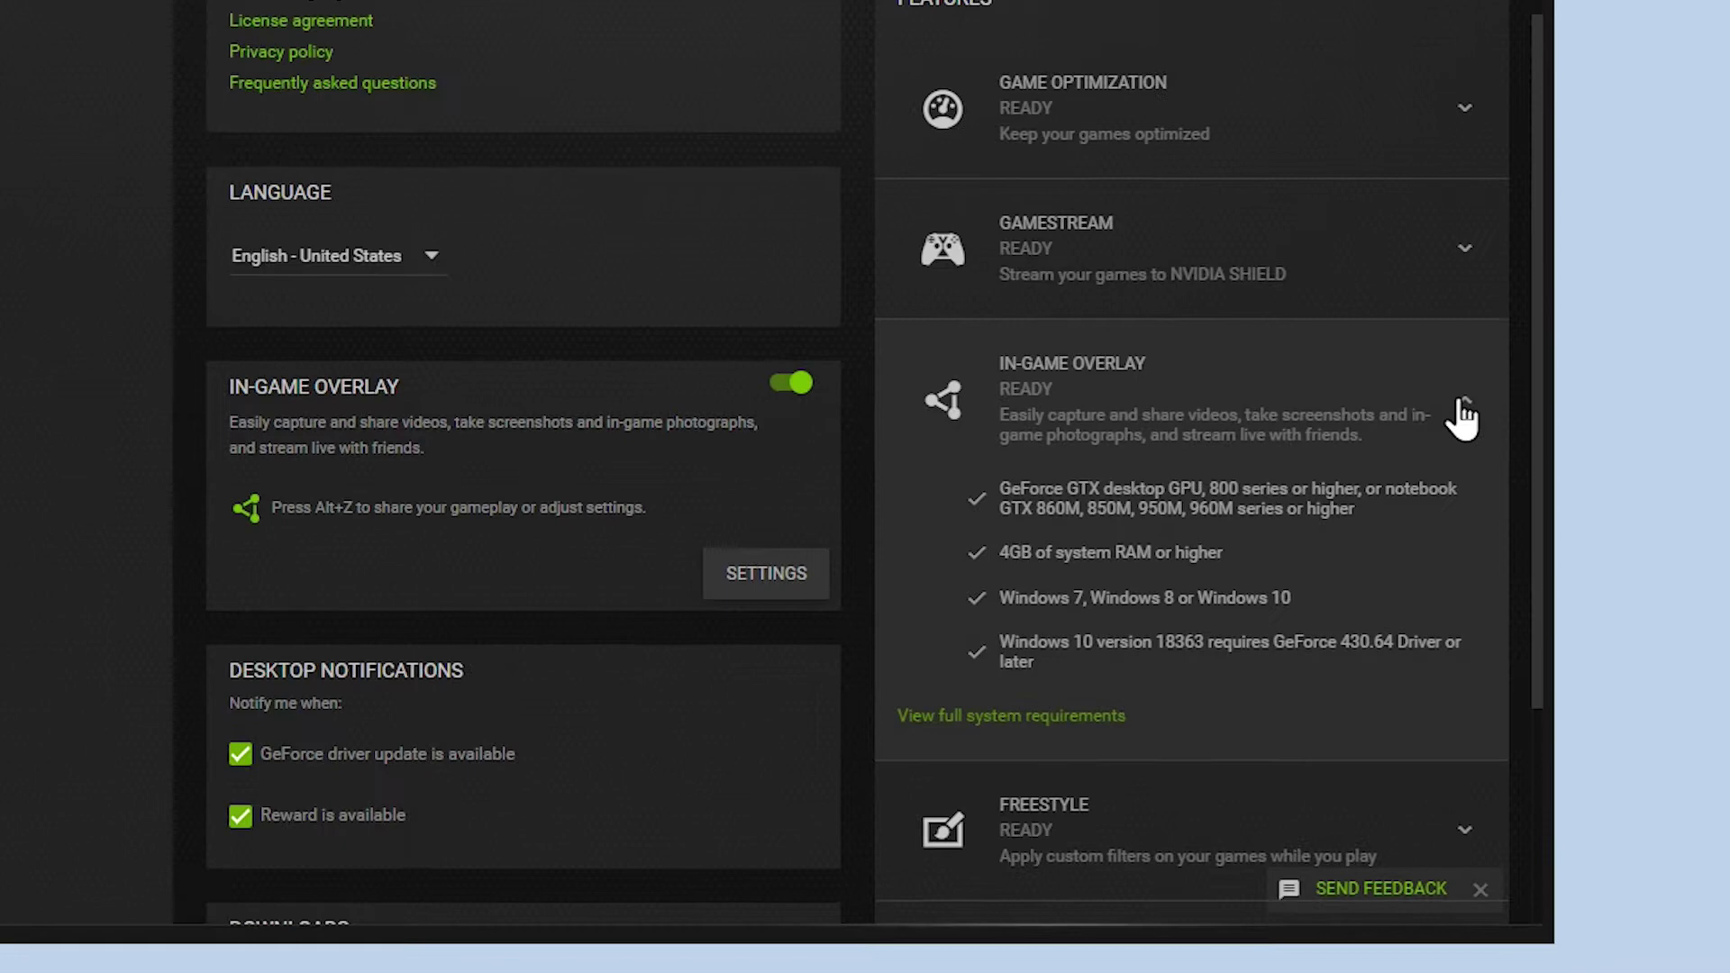
left_click(1496, 384)
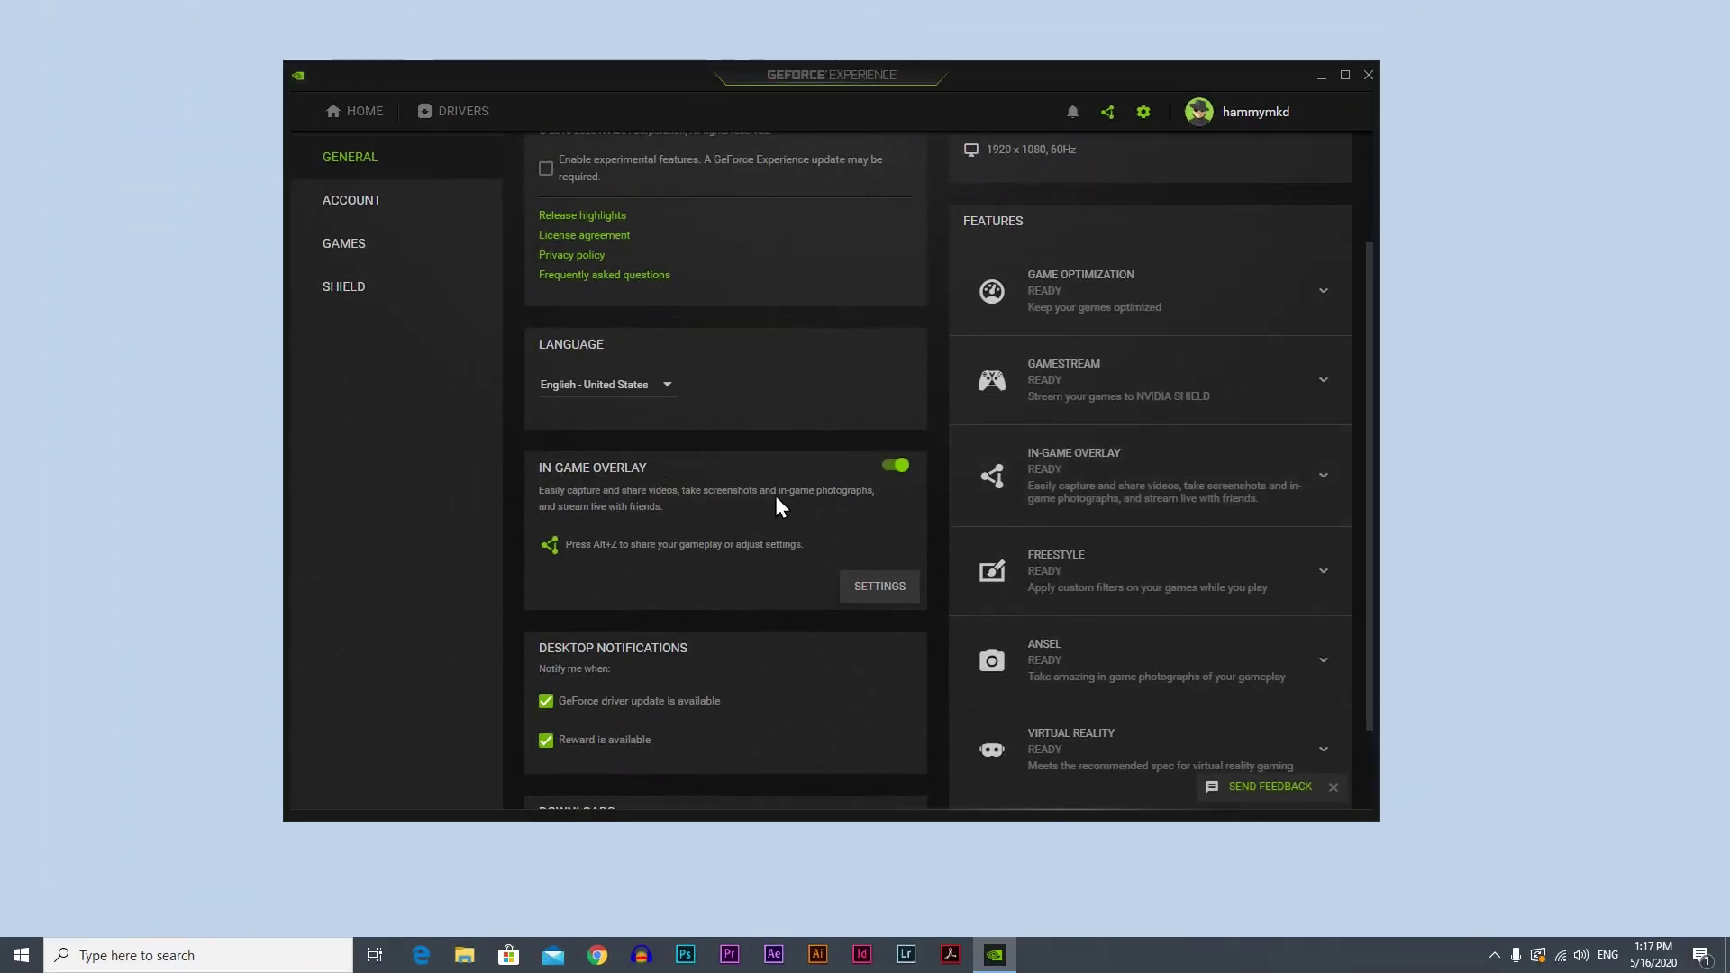
left_click(881, 581)
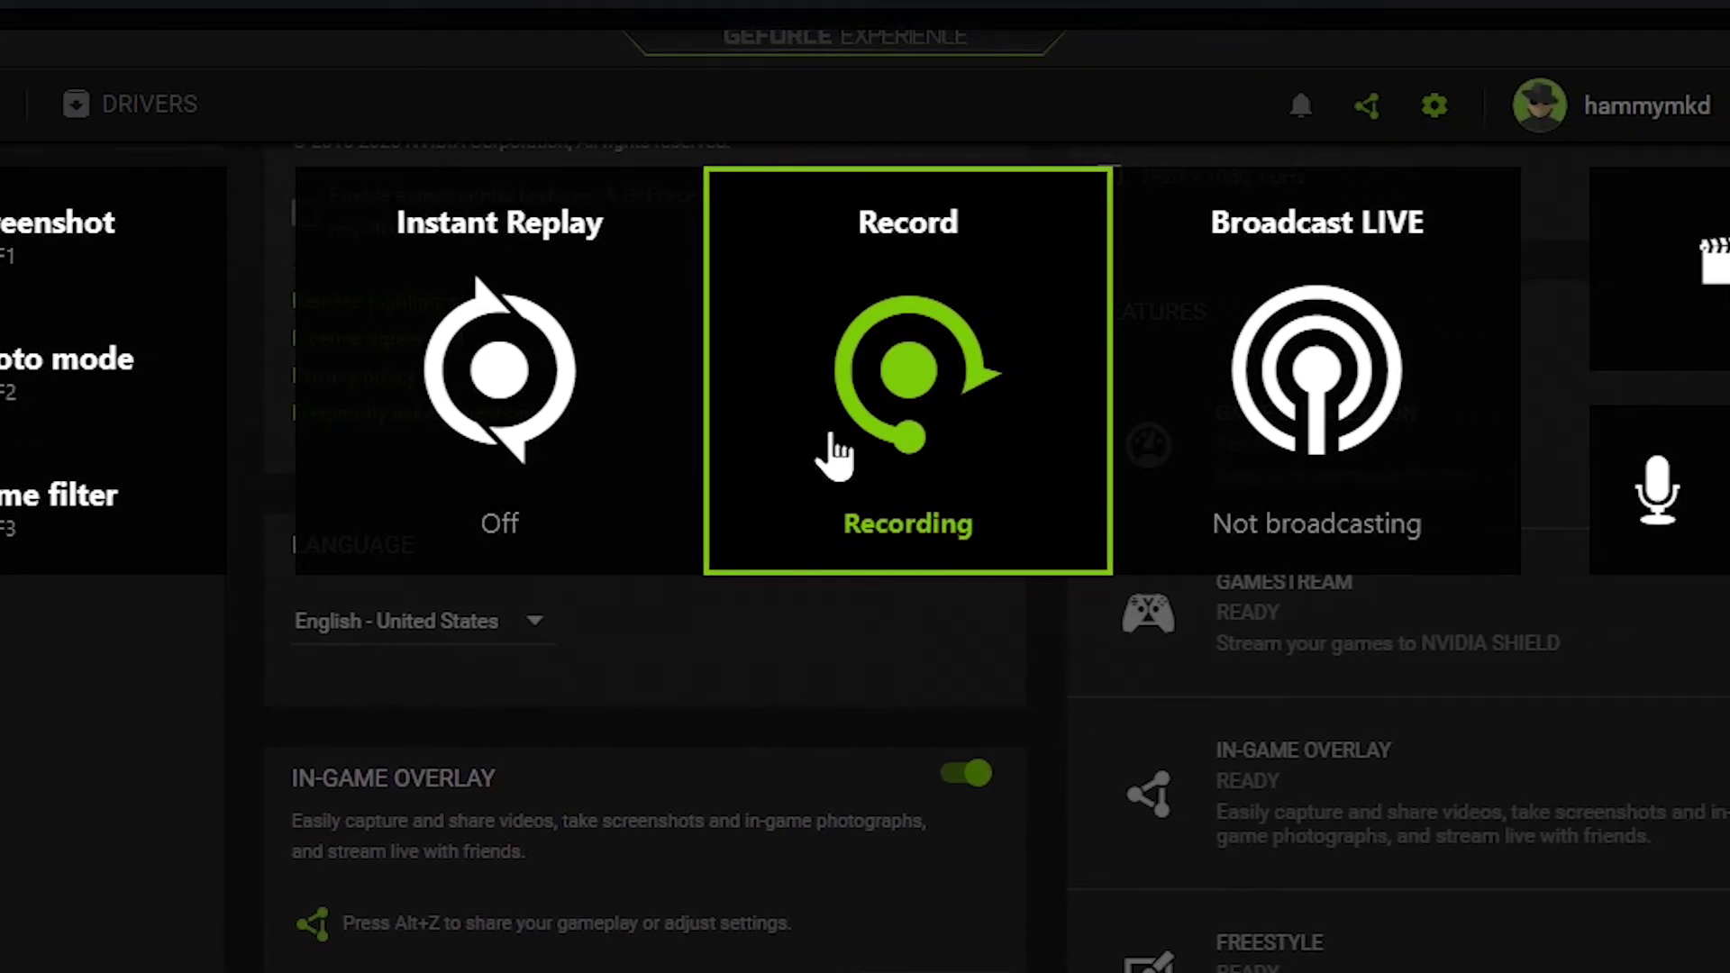
left_click(898, 456)
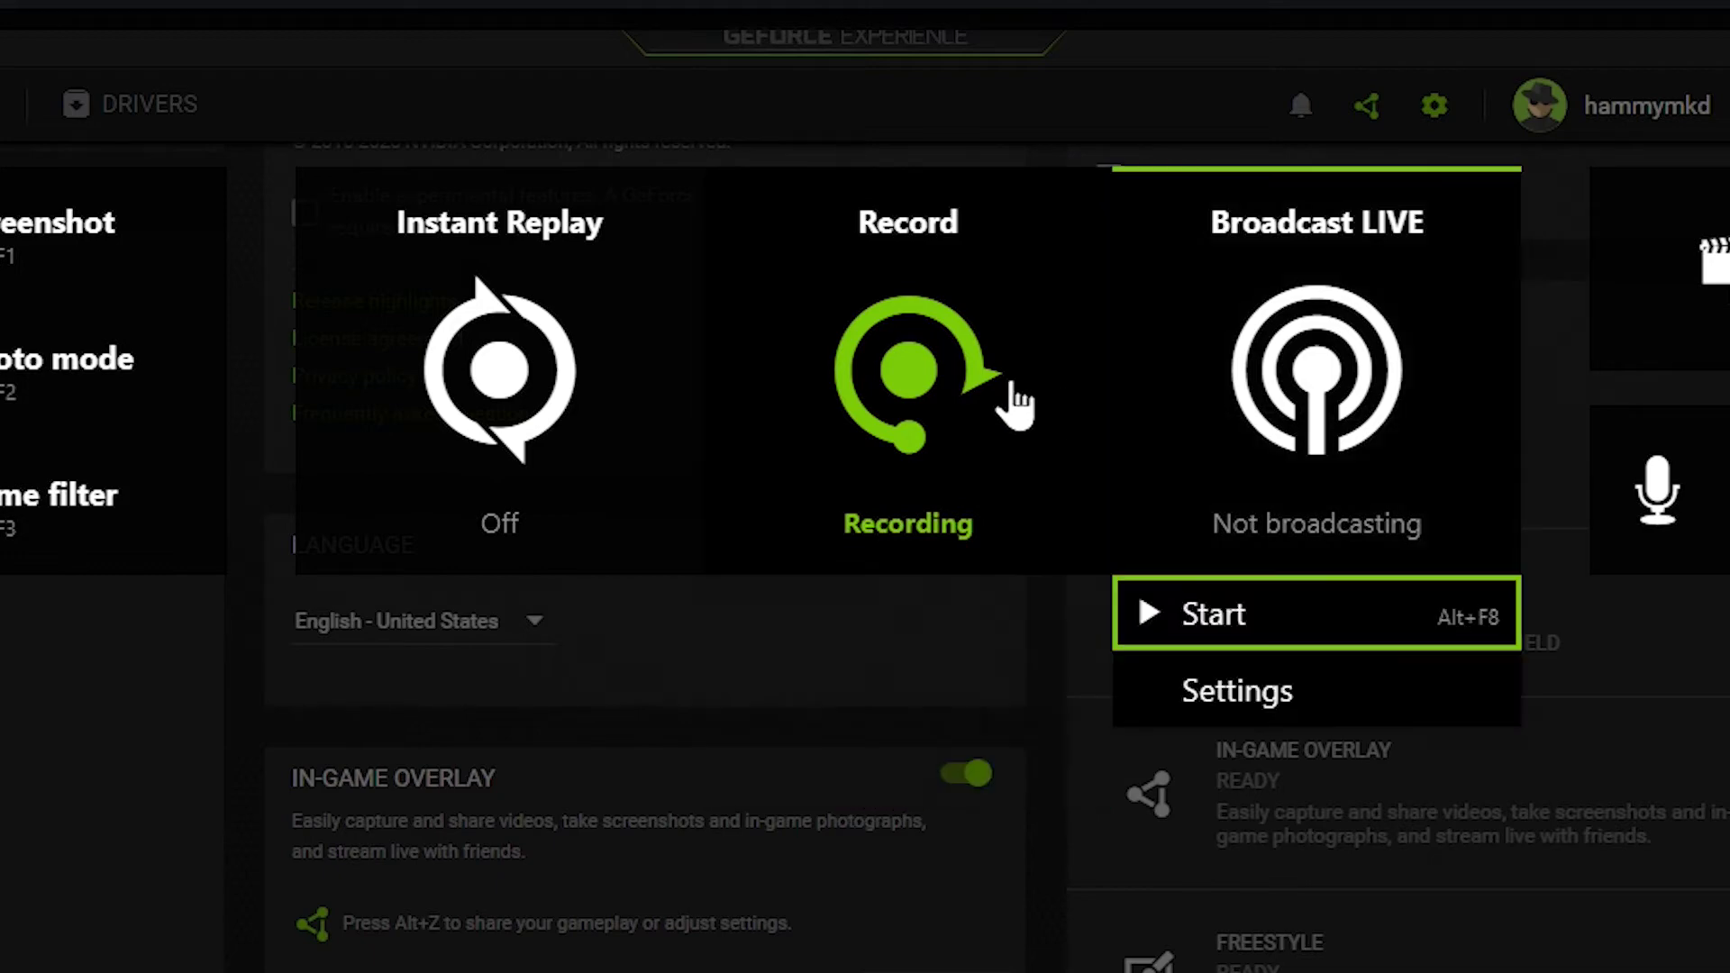
left_click(946, 548)
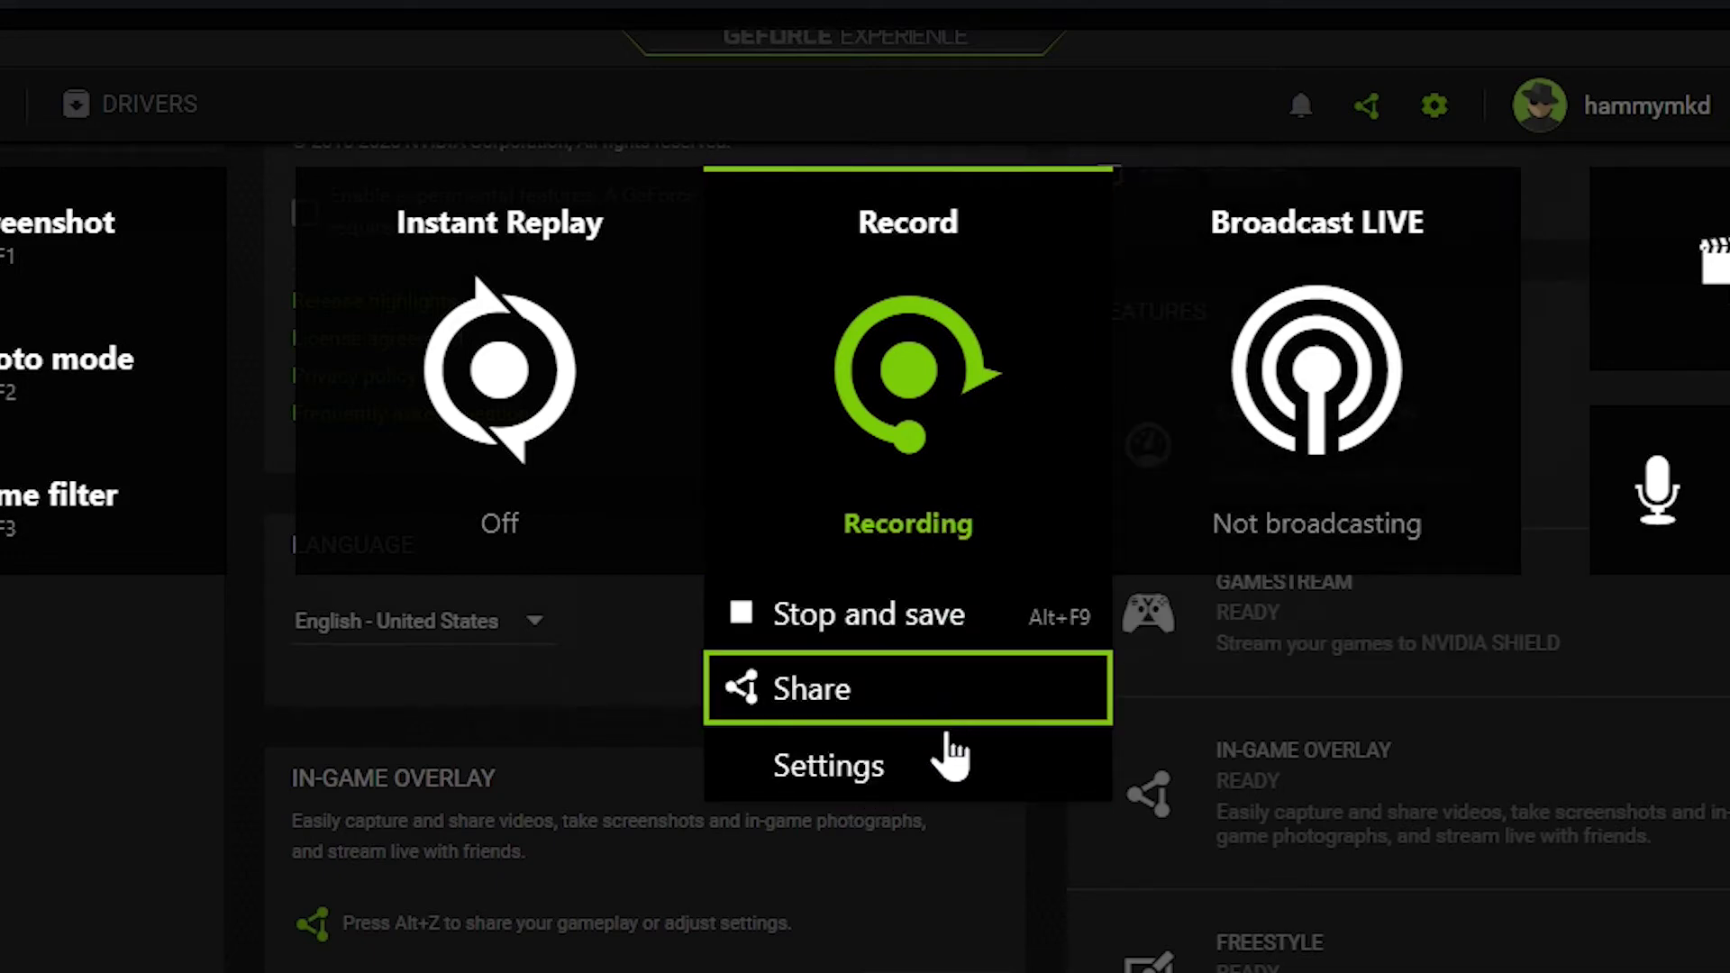
left_click(1314, 423)
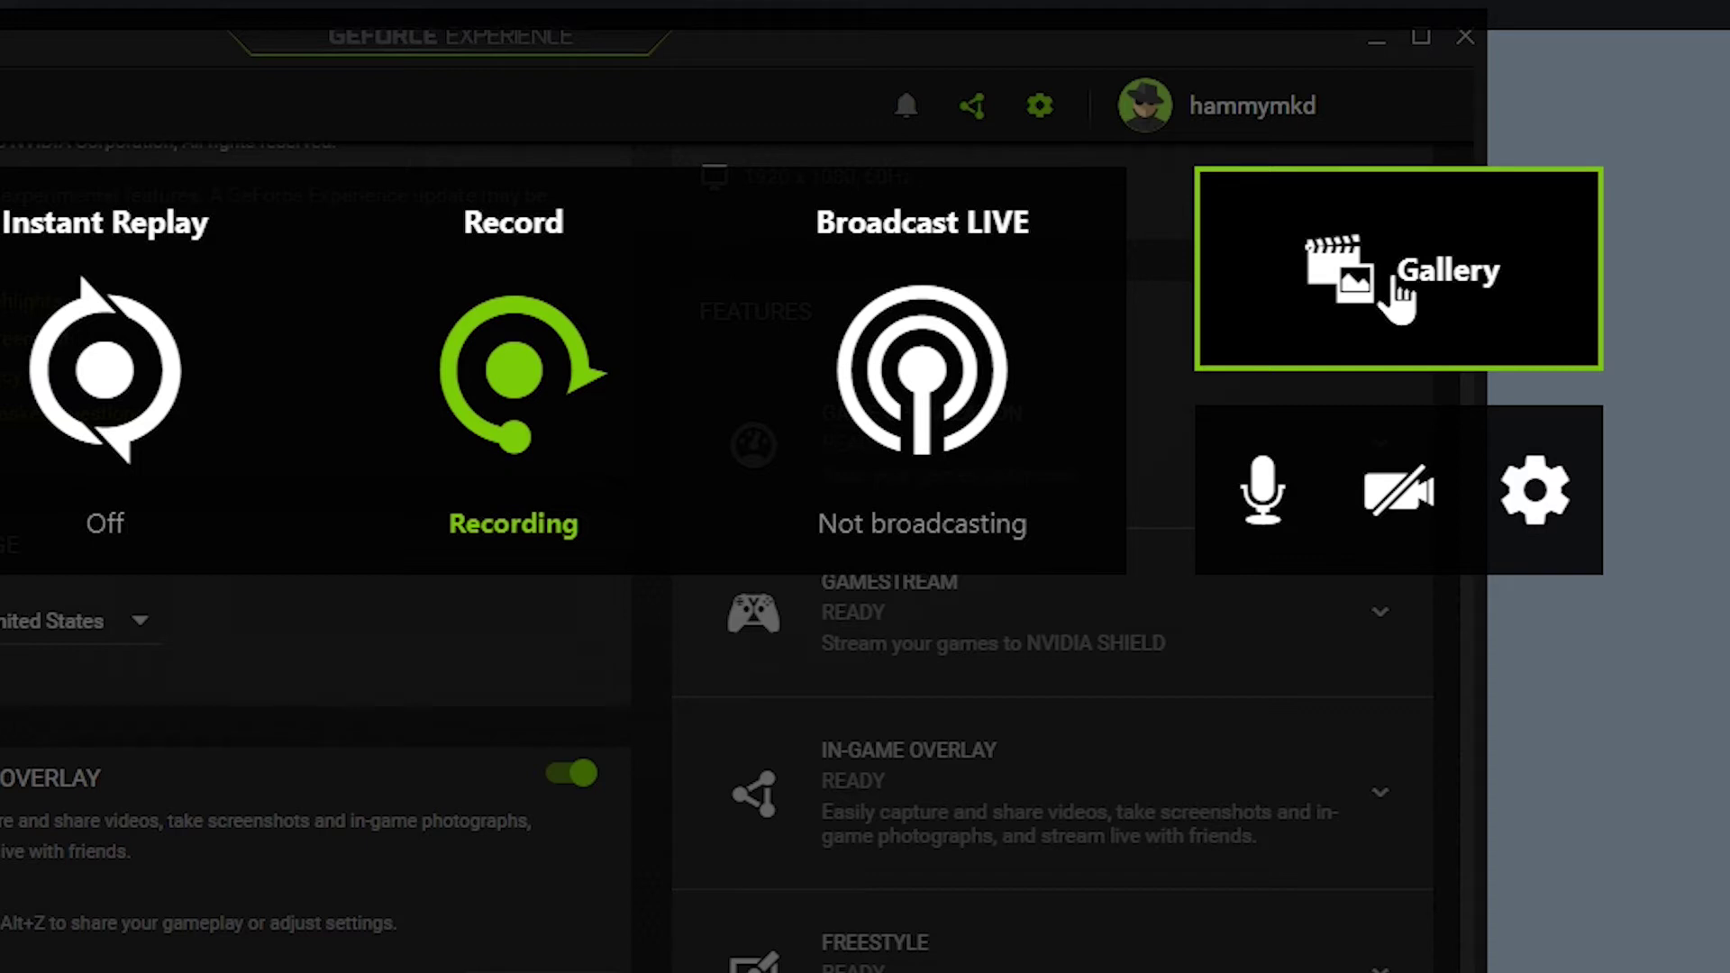
left_click(1262, 491)
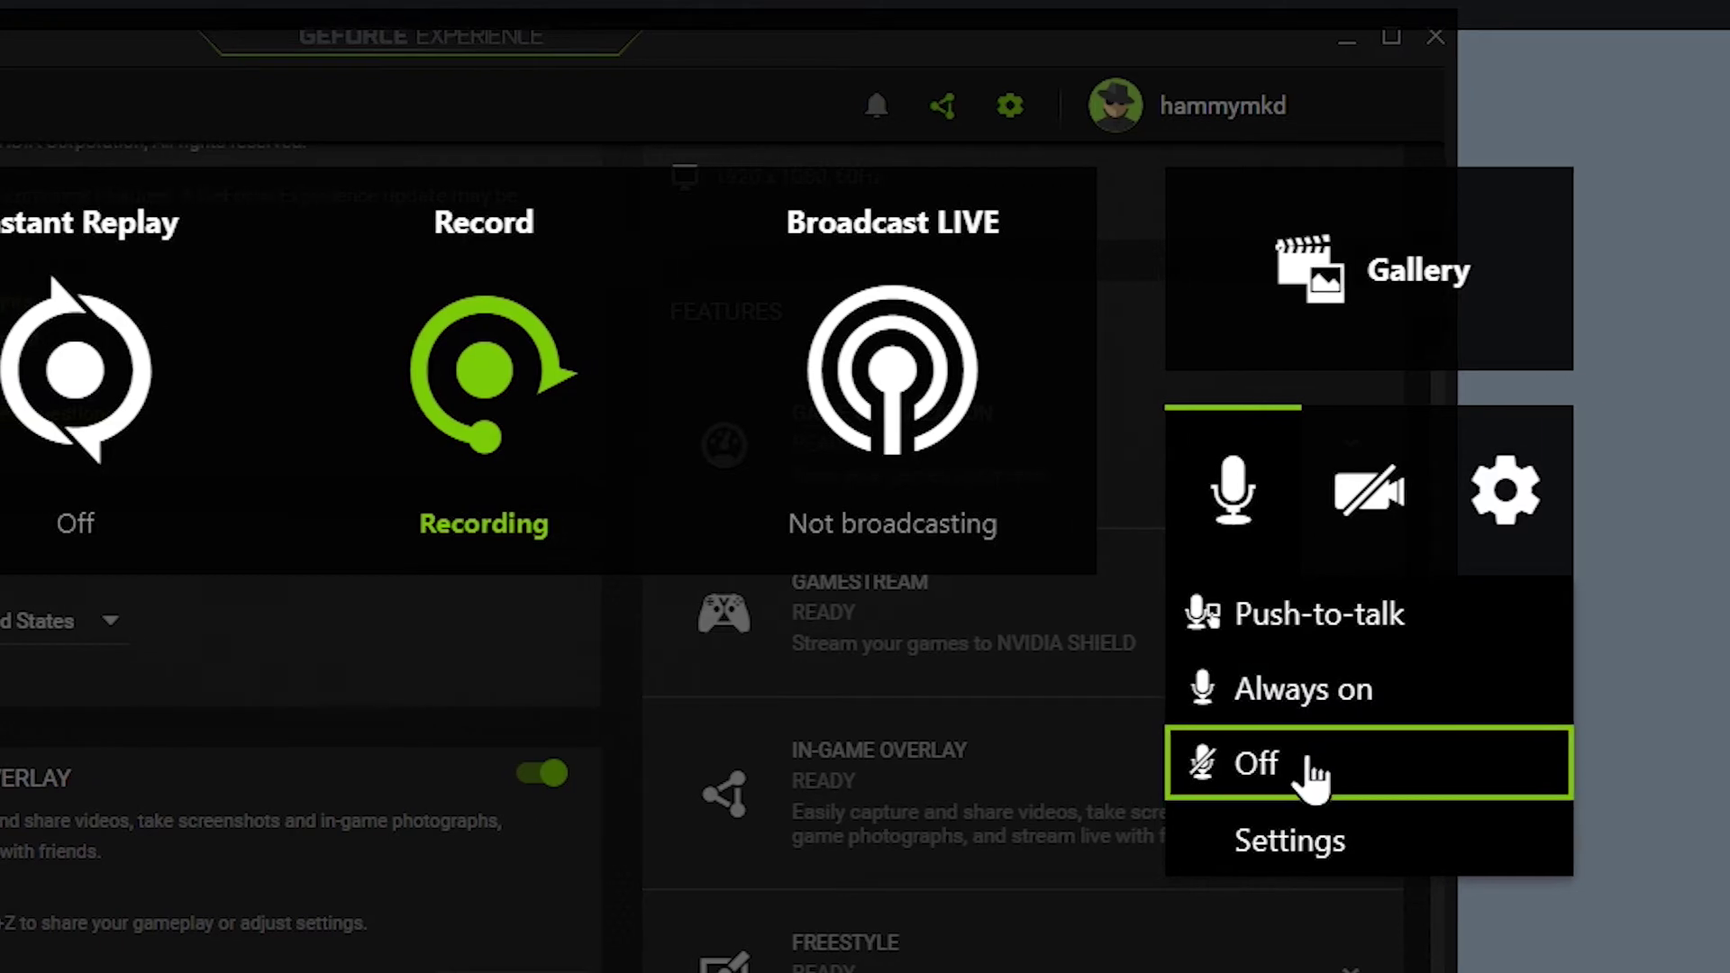
mouse_move(1354, 513)
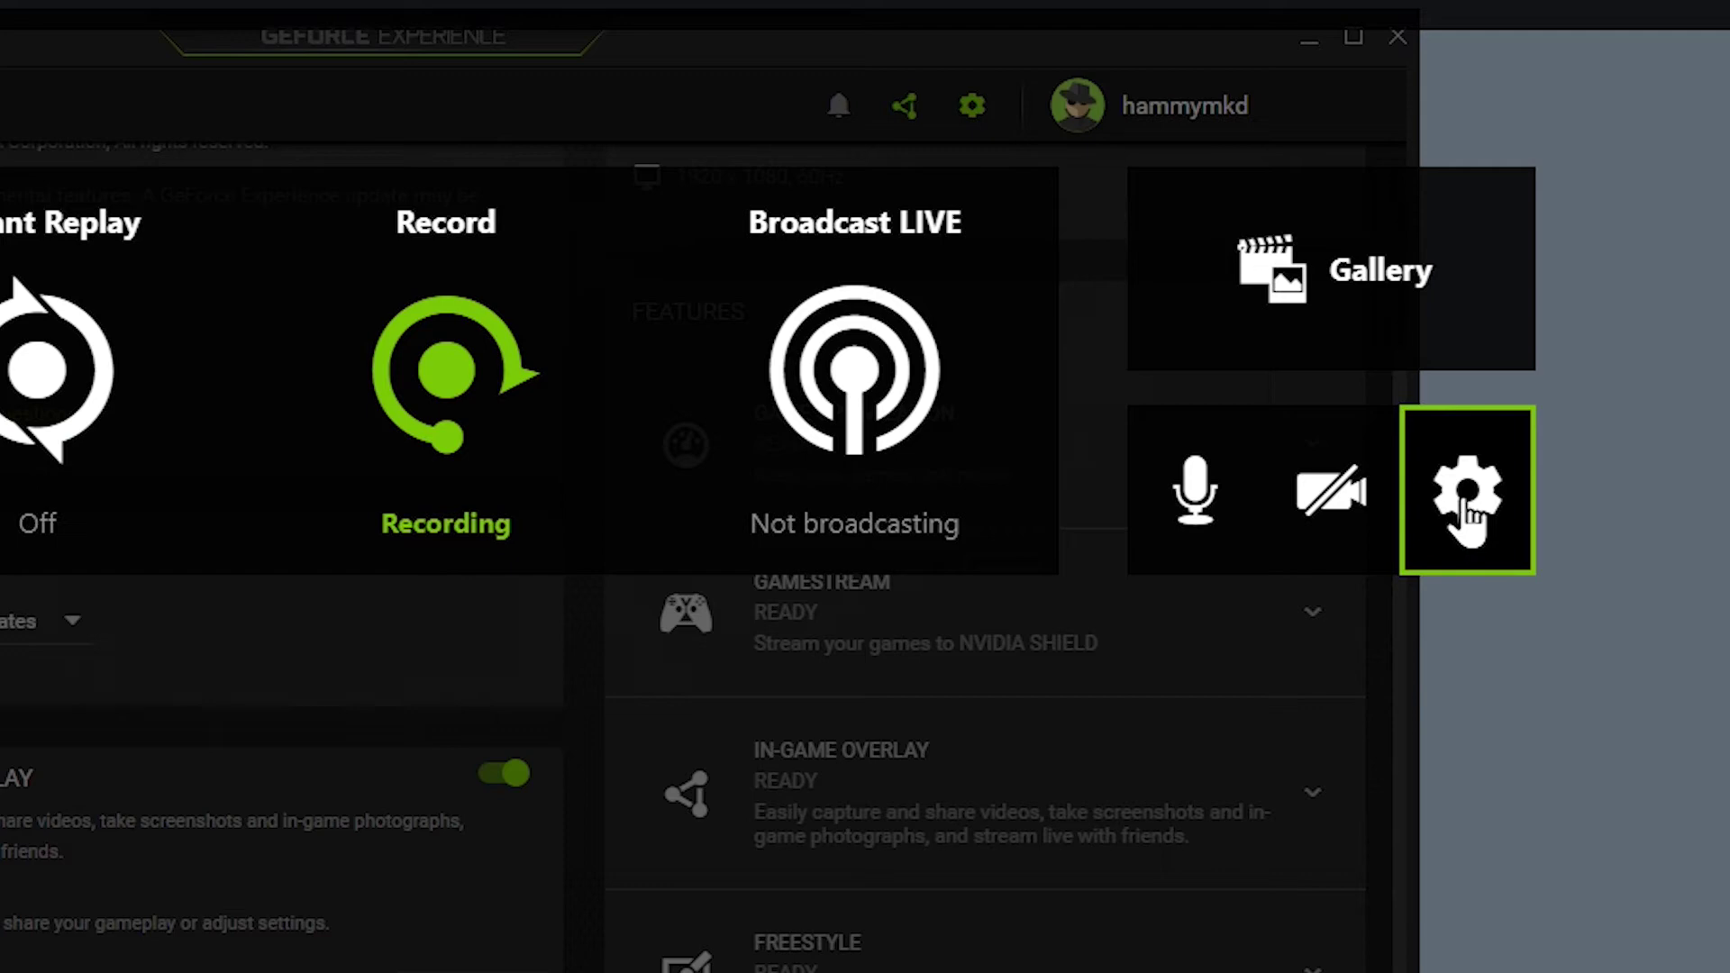
- In the overlay settings, check the linked Connect accounts, then go to HUD layout
left_click(1463, 501)
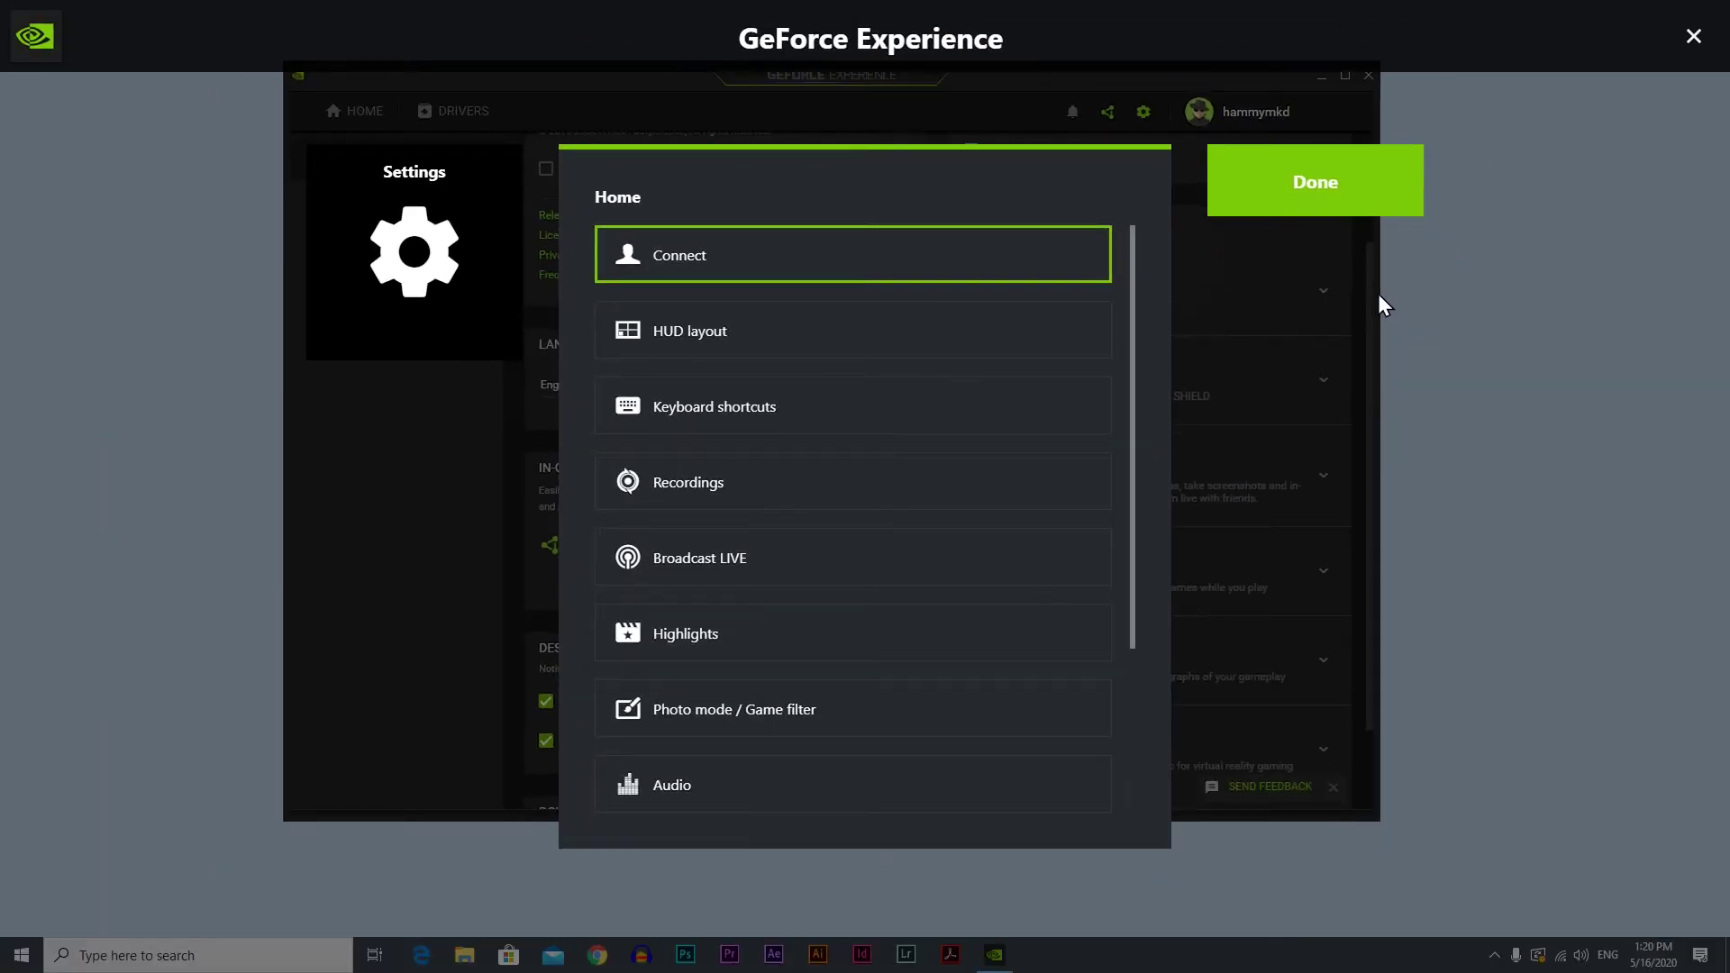
left_click(904, 261)
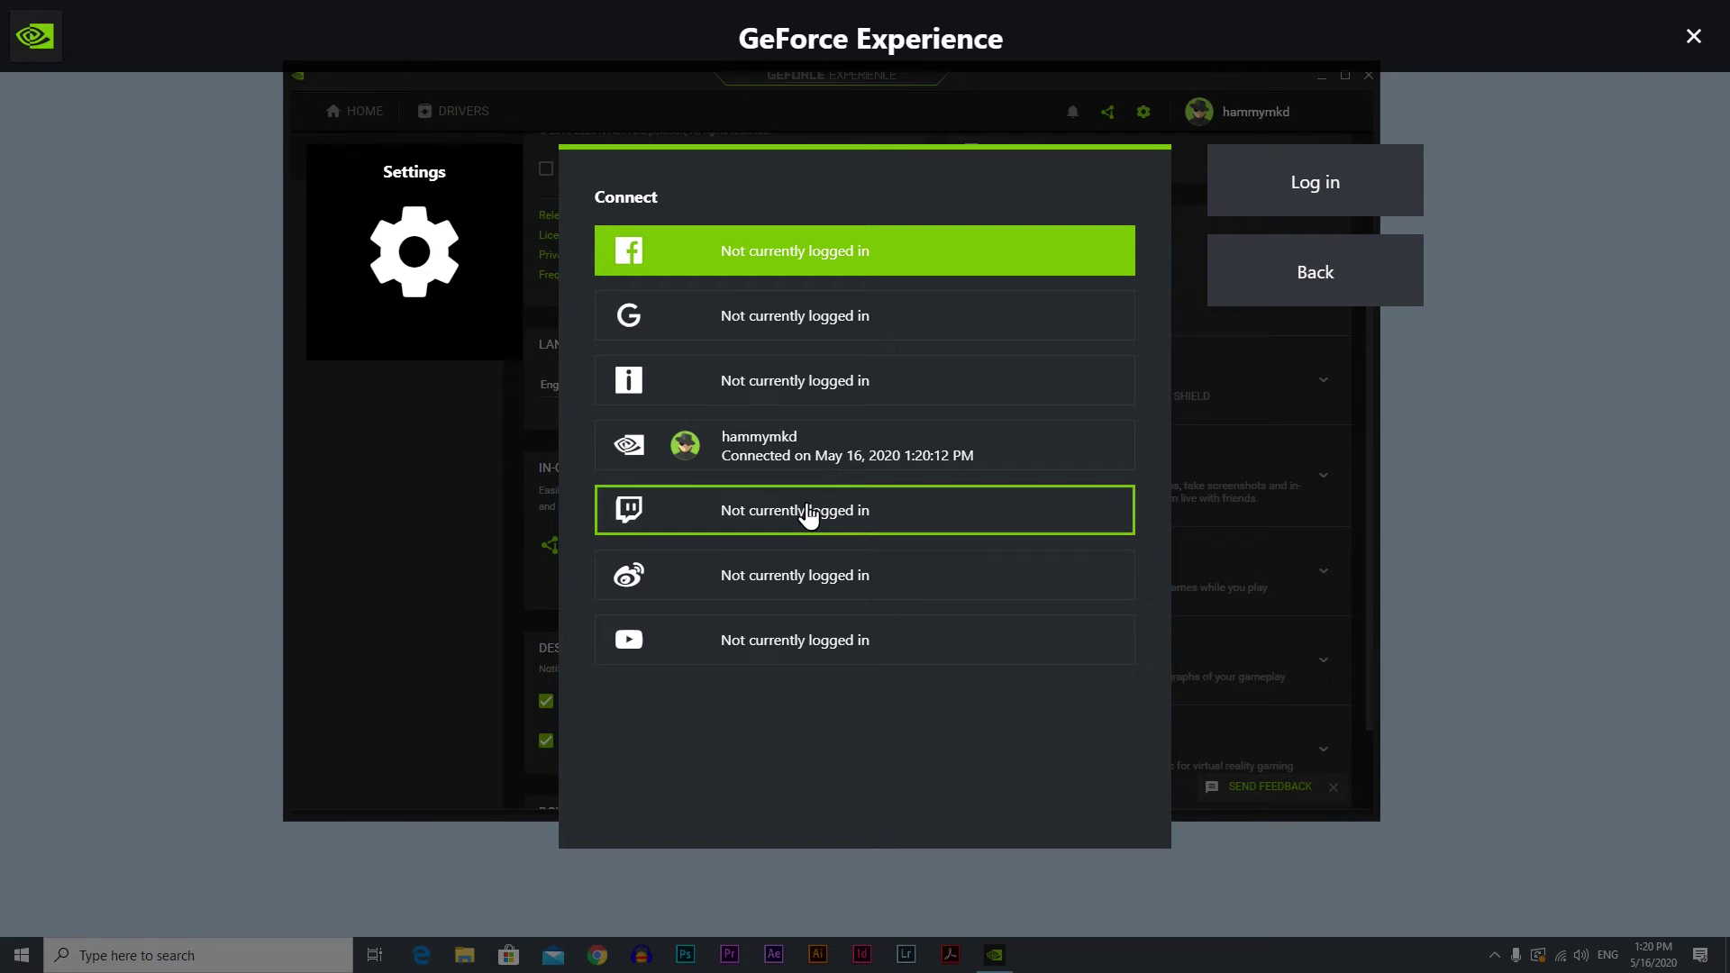
left_click(1301, 280)
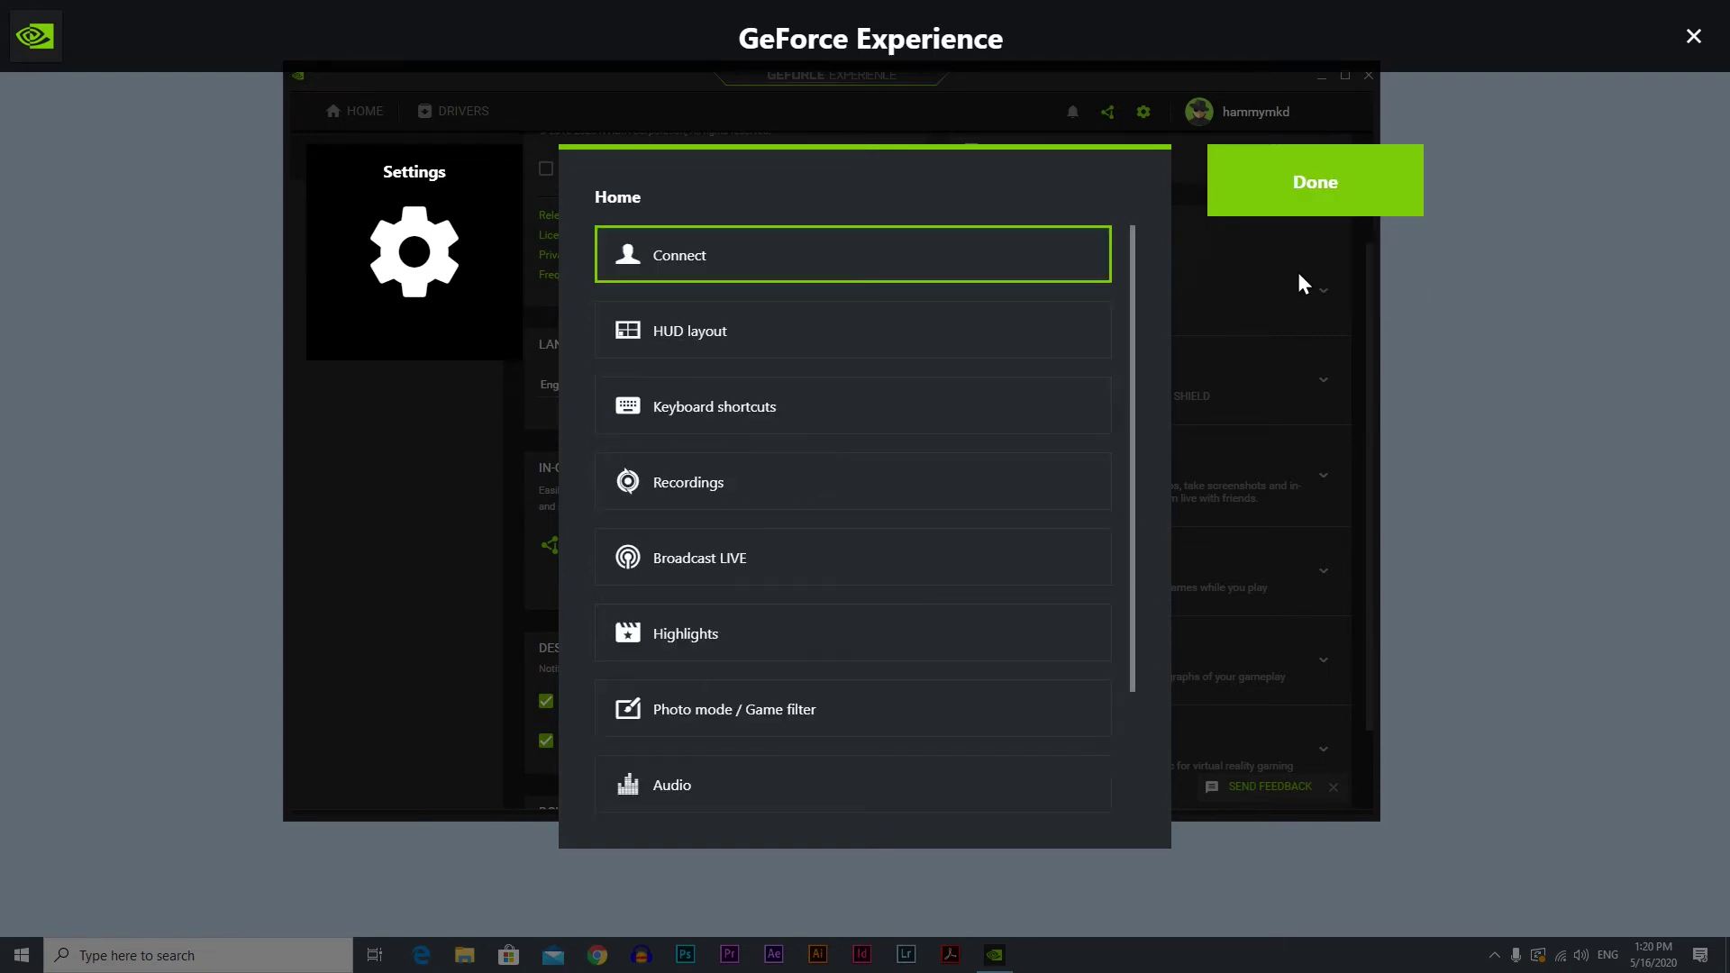
left_click(833, 339)
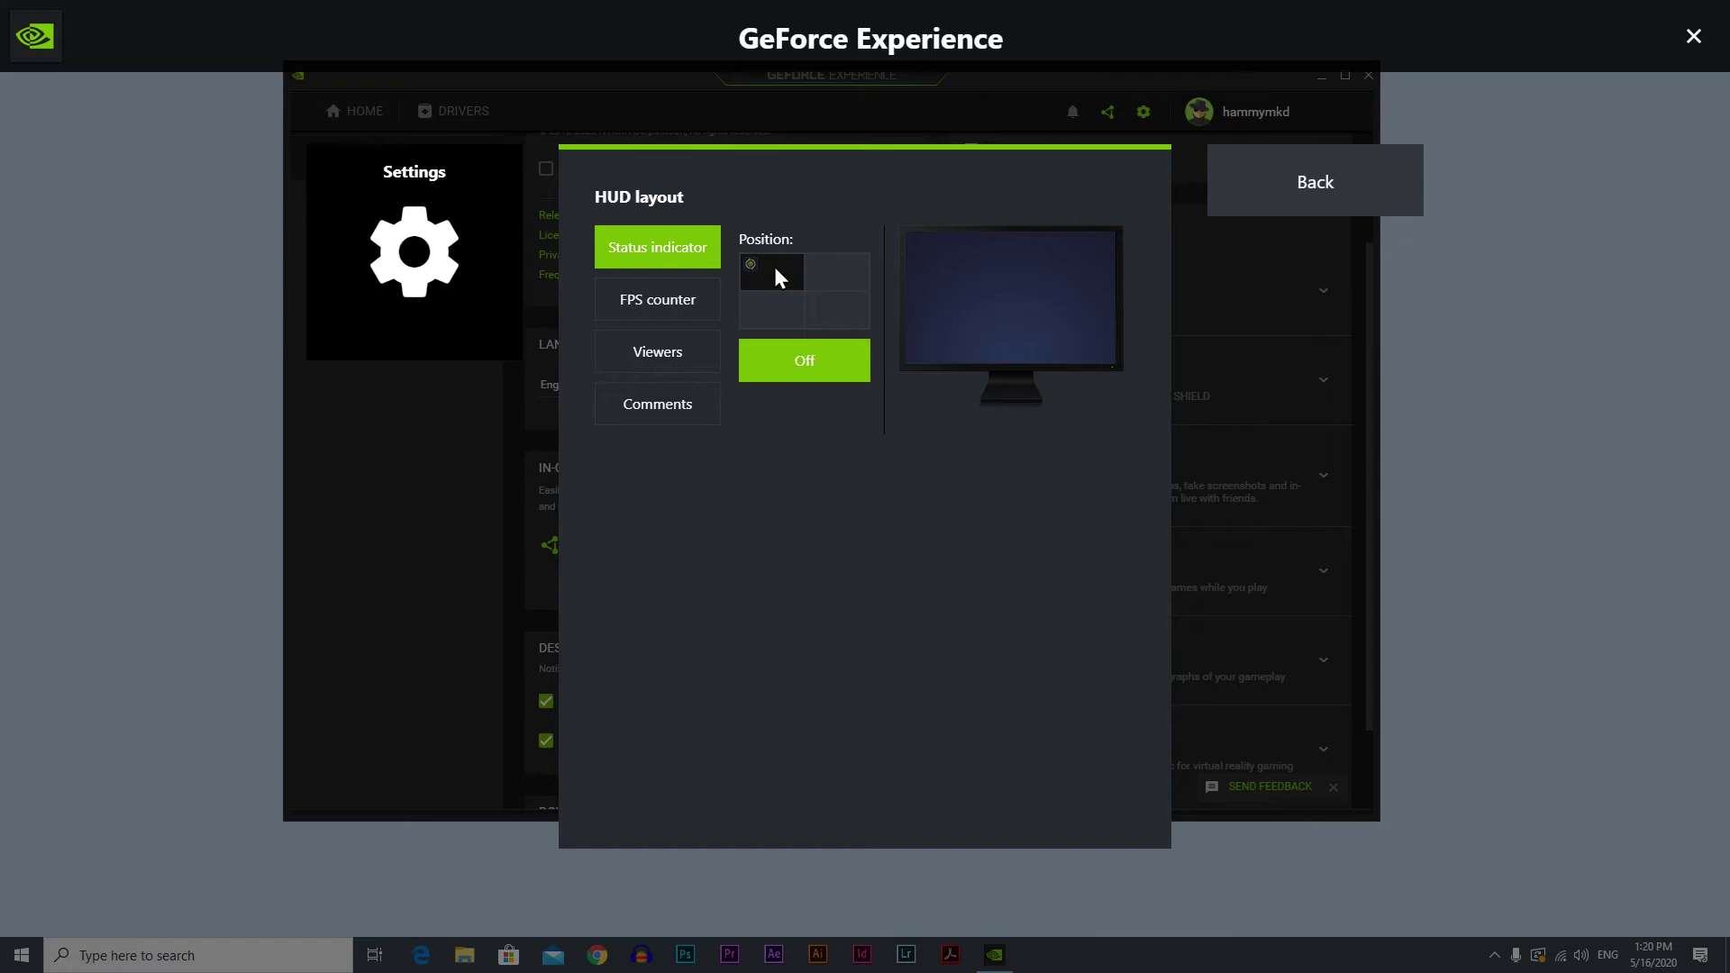
- Try corner positions for the status indicator, FPS counter, viewers and comments, leaving all Off
left_click(842, 267)
left_click(773, 306)
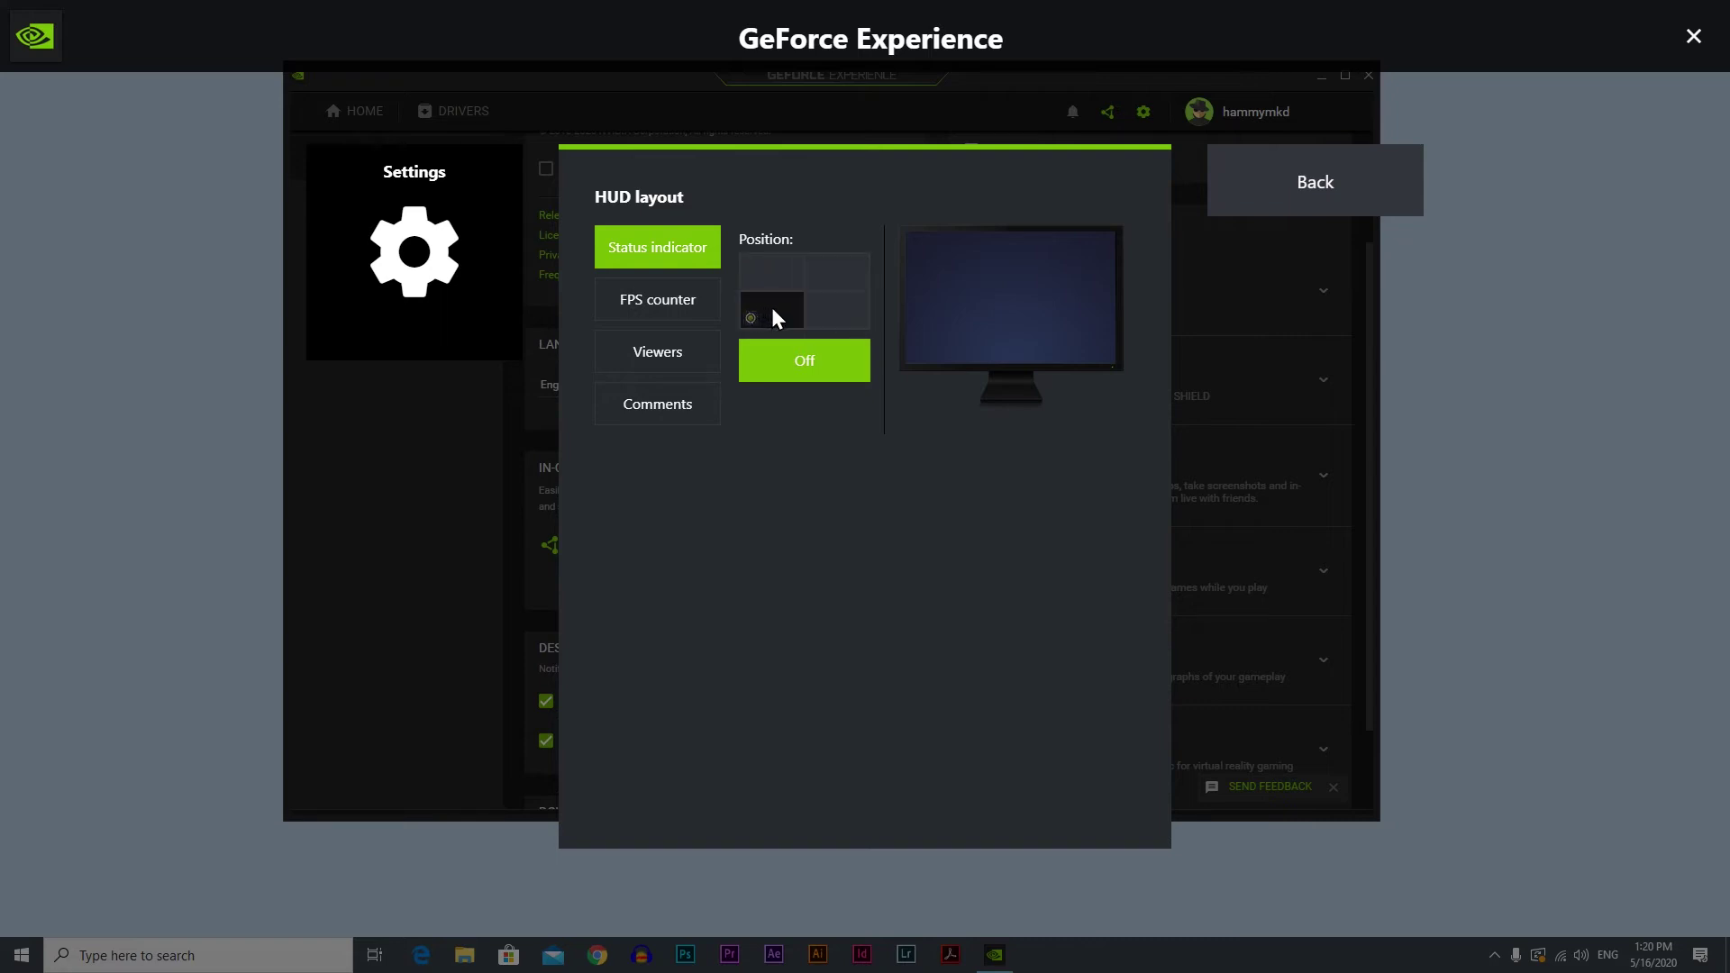
left_click(691, 307)
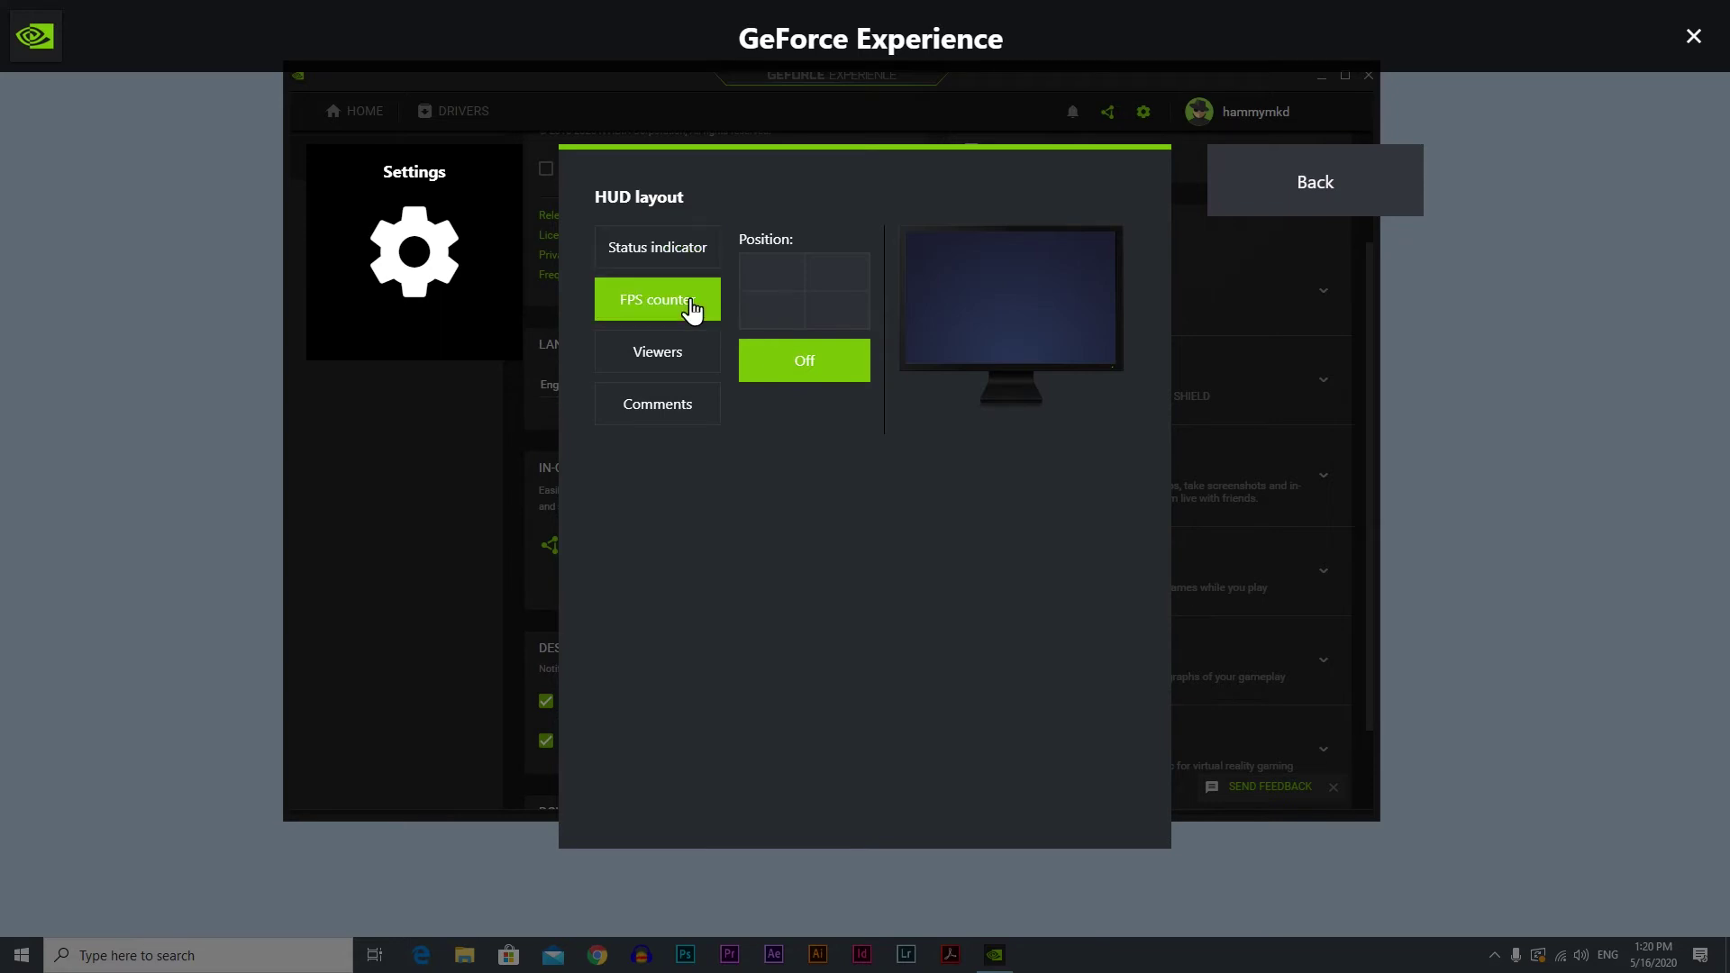
left_click(687, 353)
left_click(689, 410)
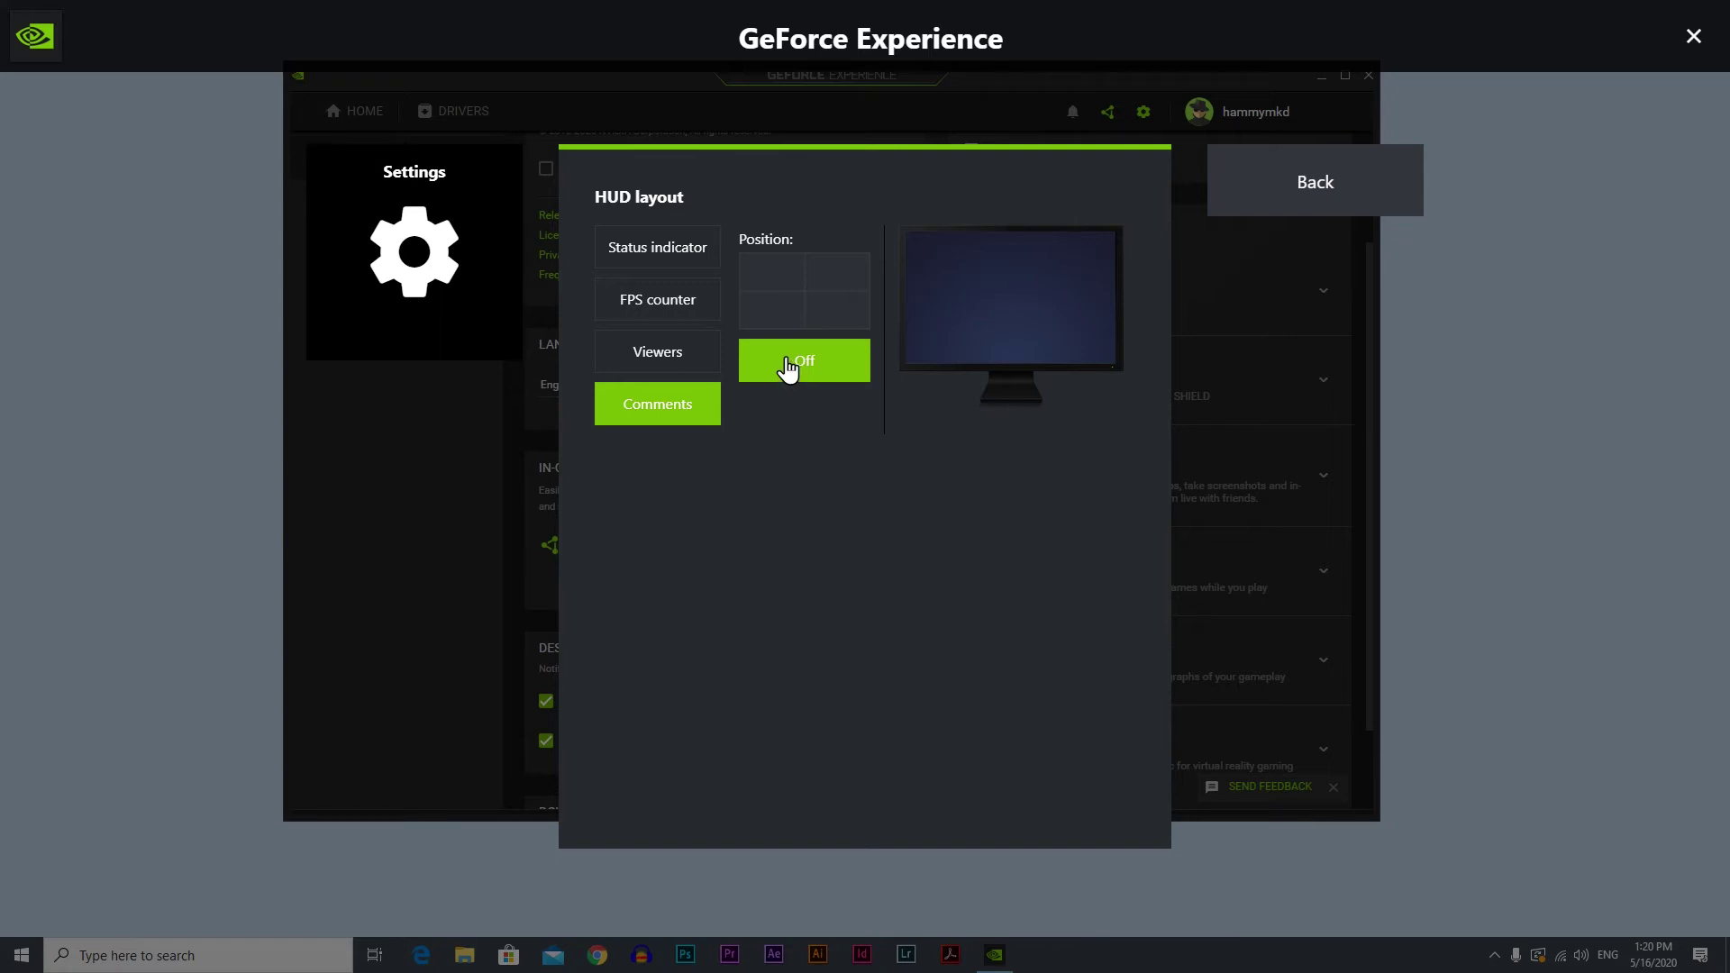
left_click(677, 261)
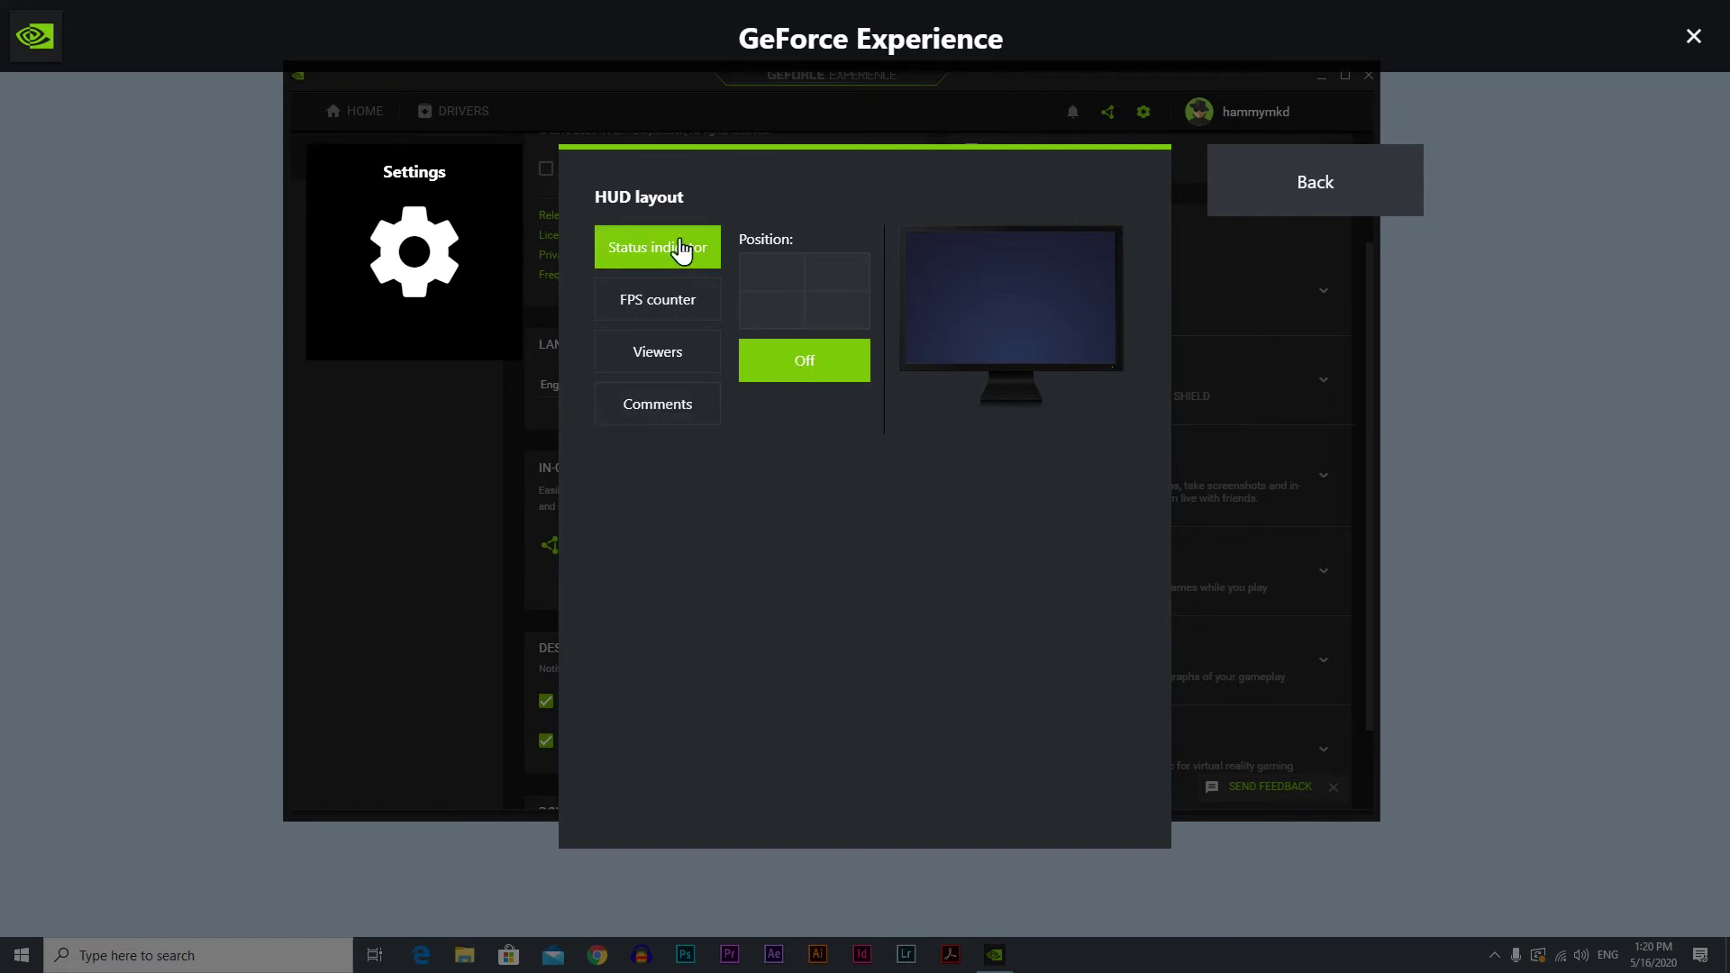
left_click(1331, 187)
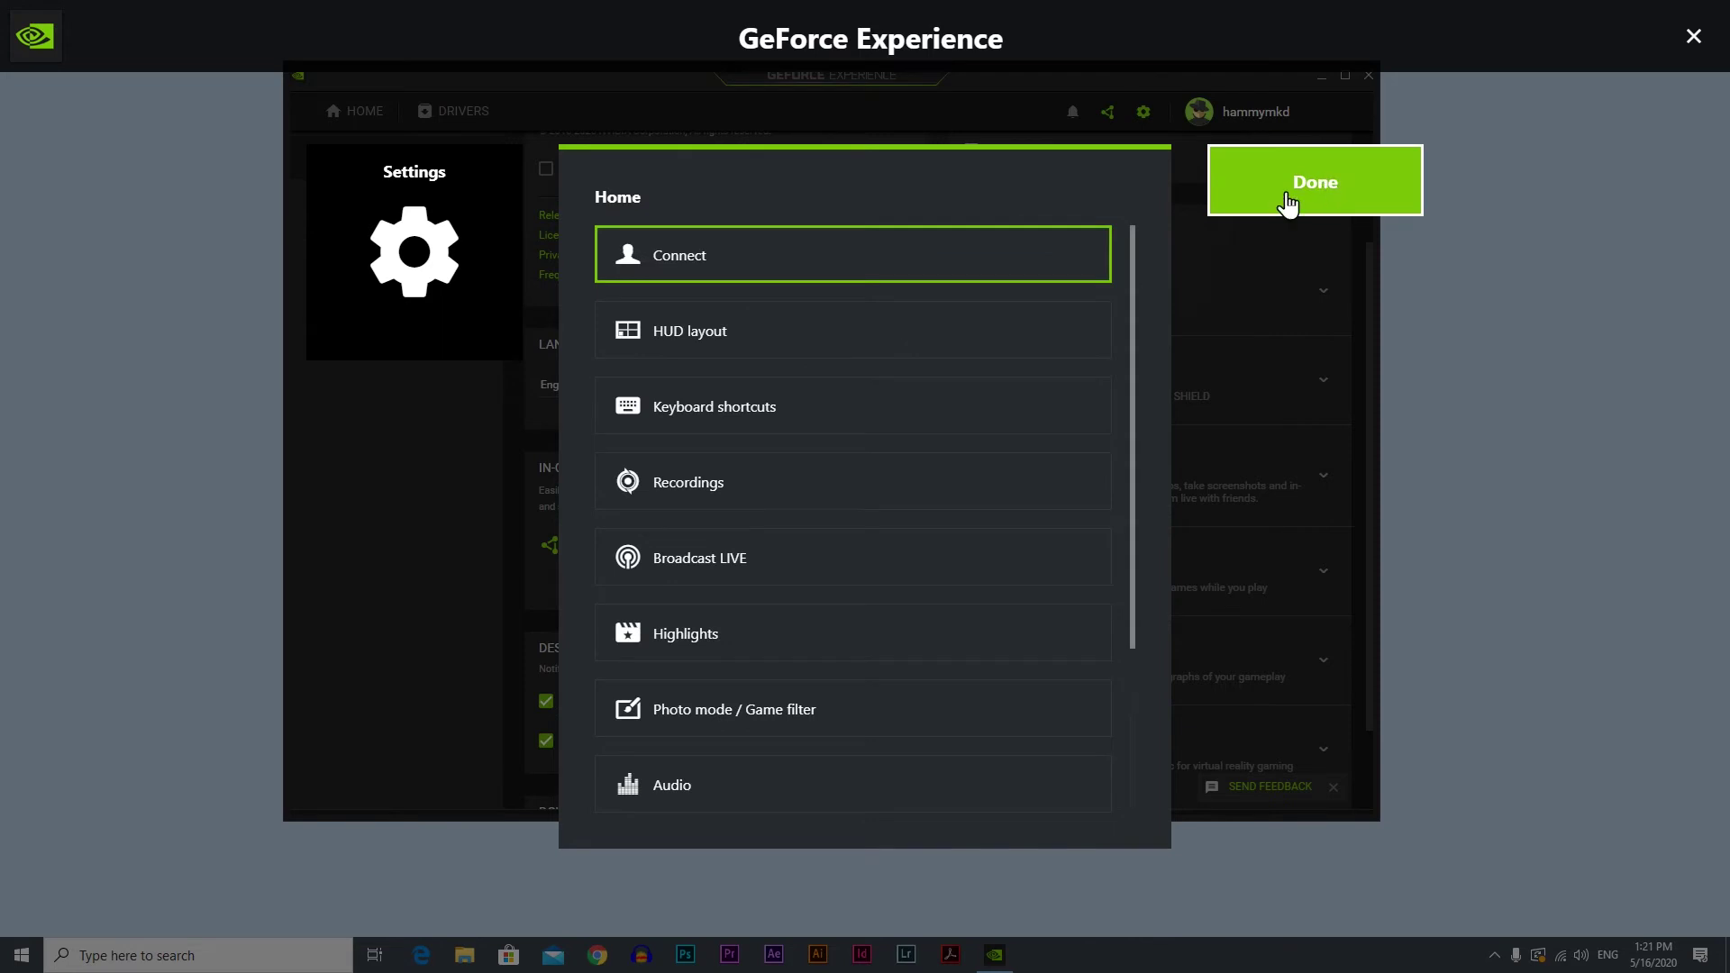
left_click(823, 413)
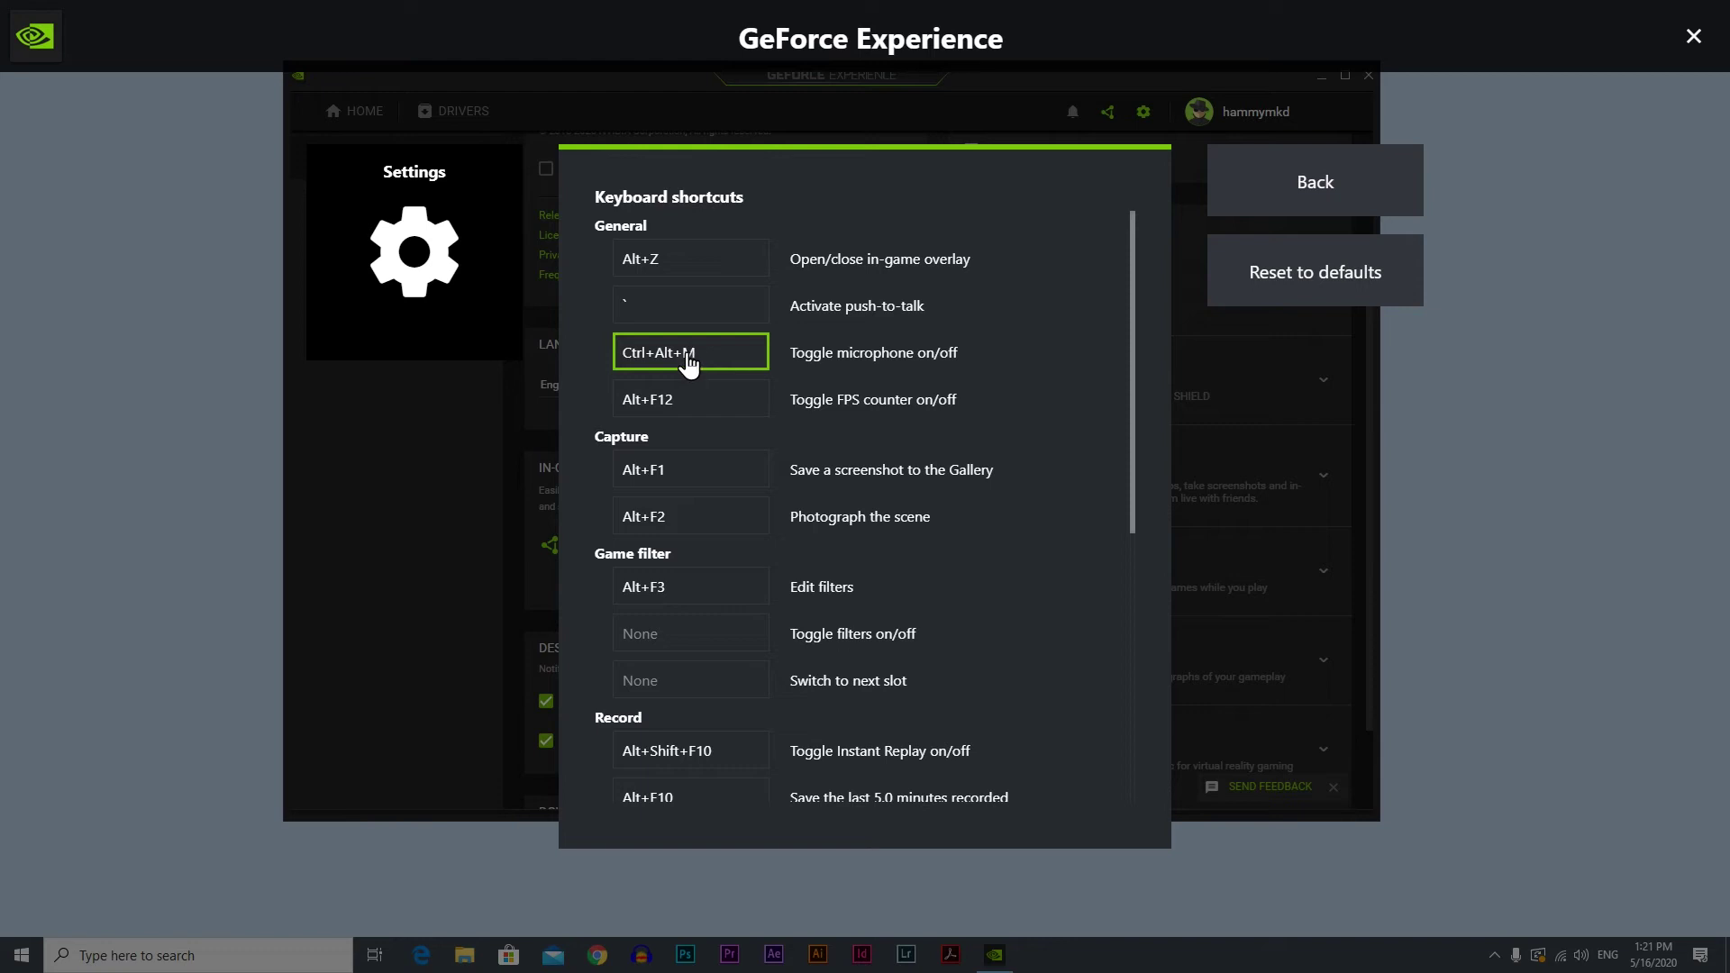
scroll(858, 446, "down", 5)
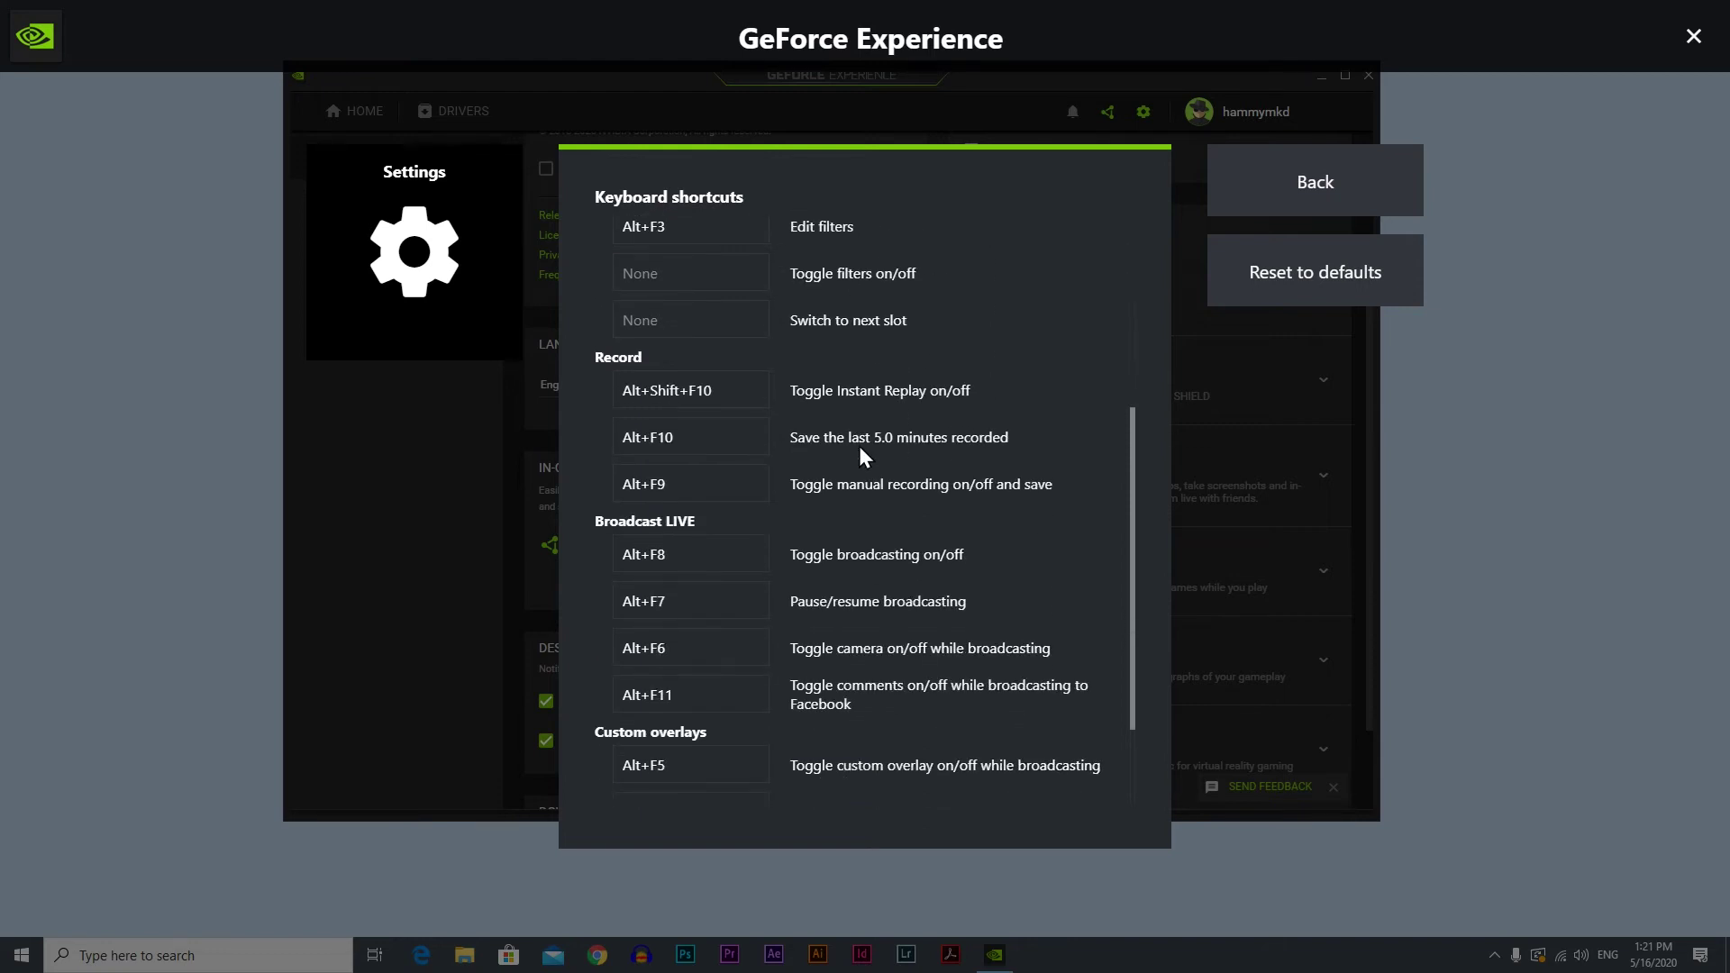
scroll(858, 446, "up", 5)
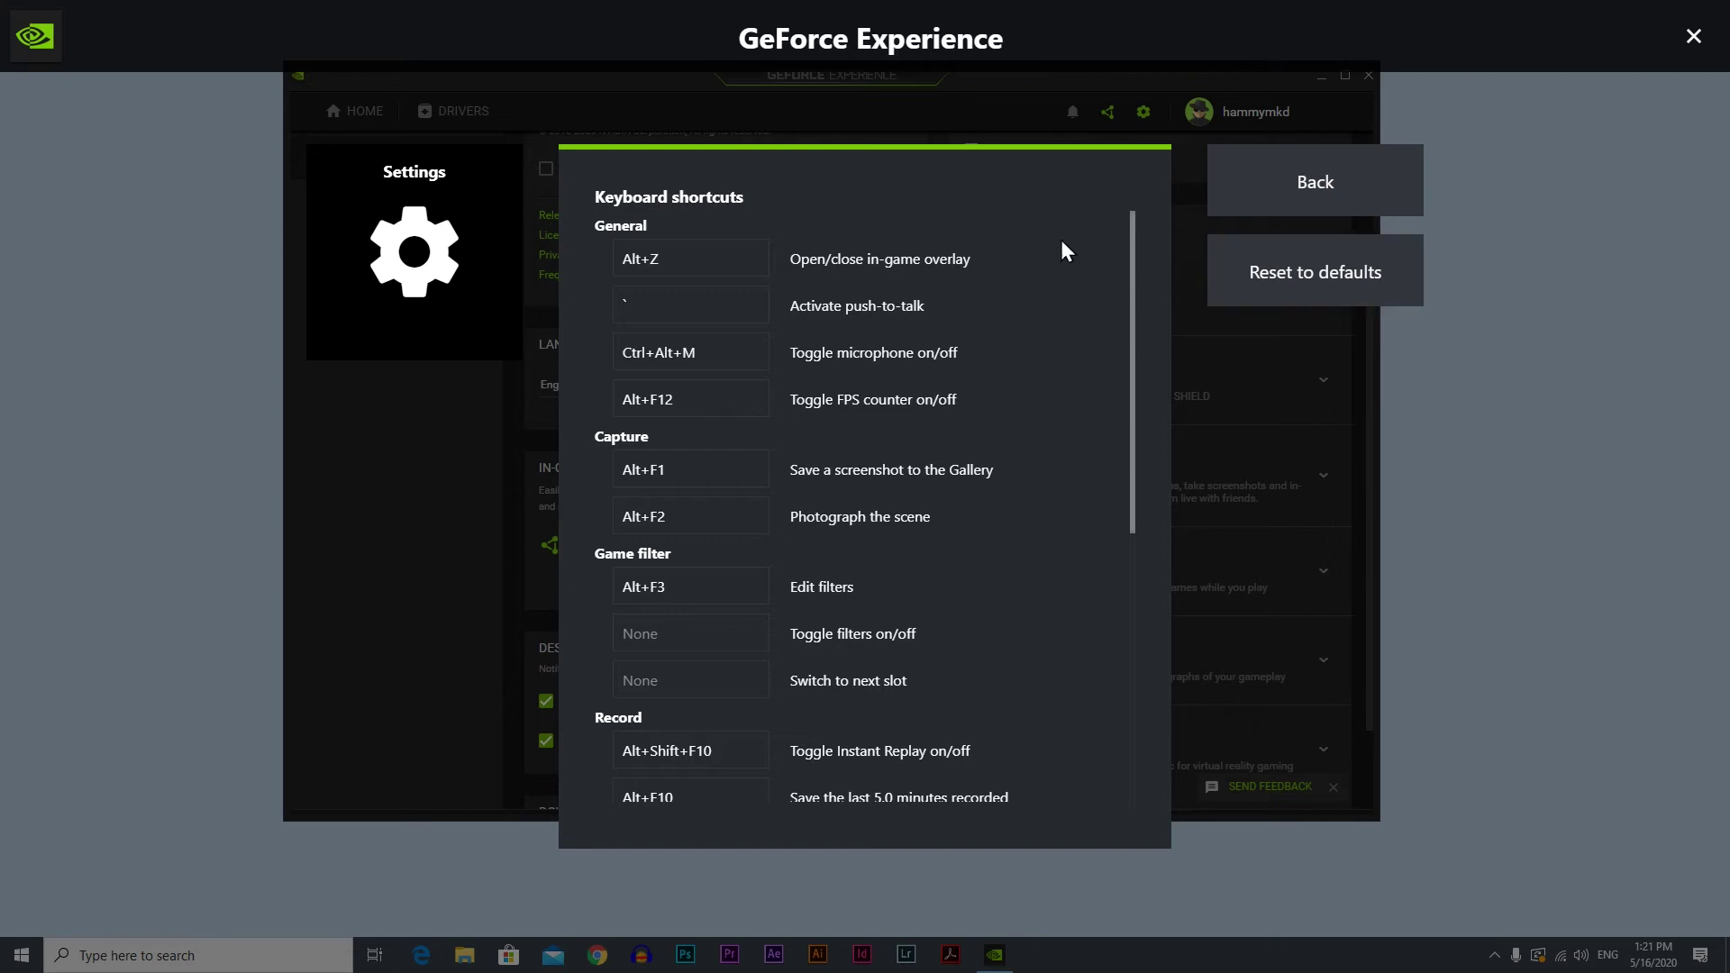
left_click(1290, 185)
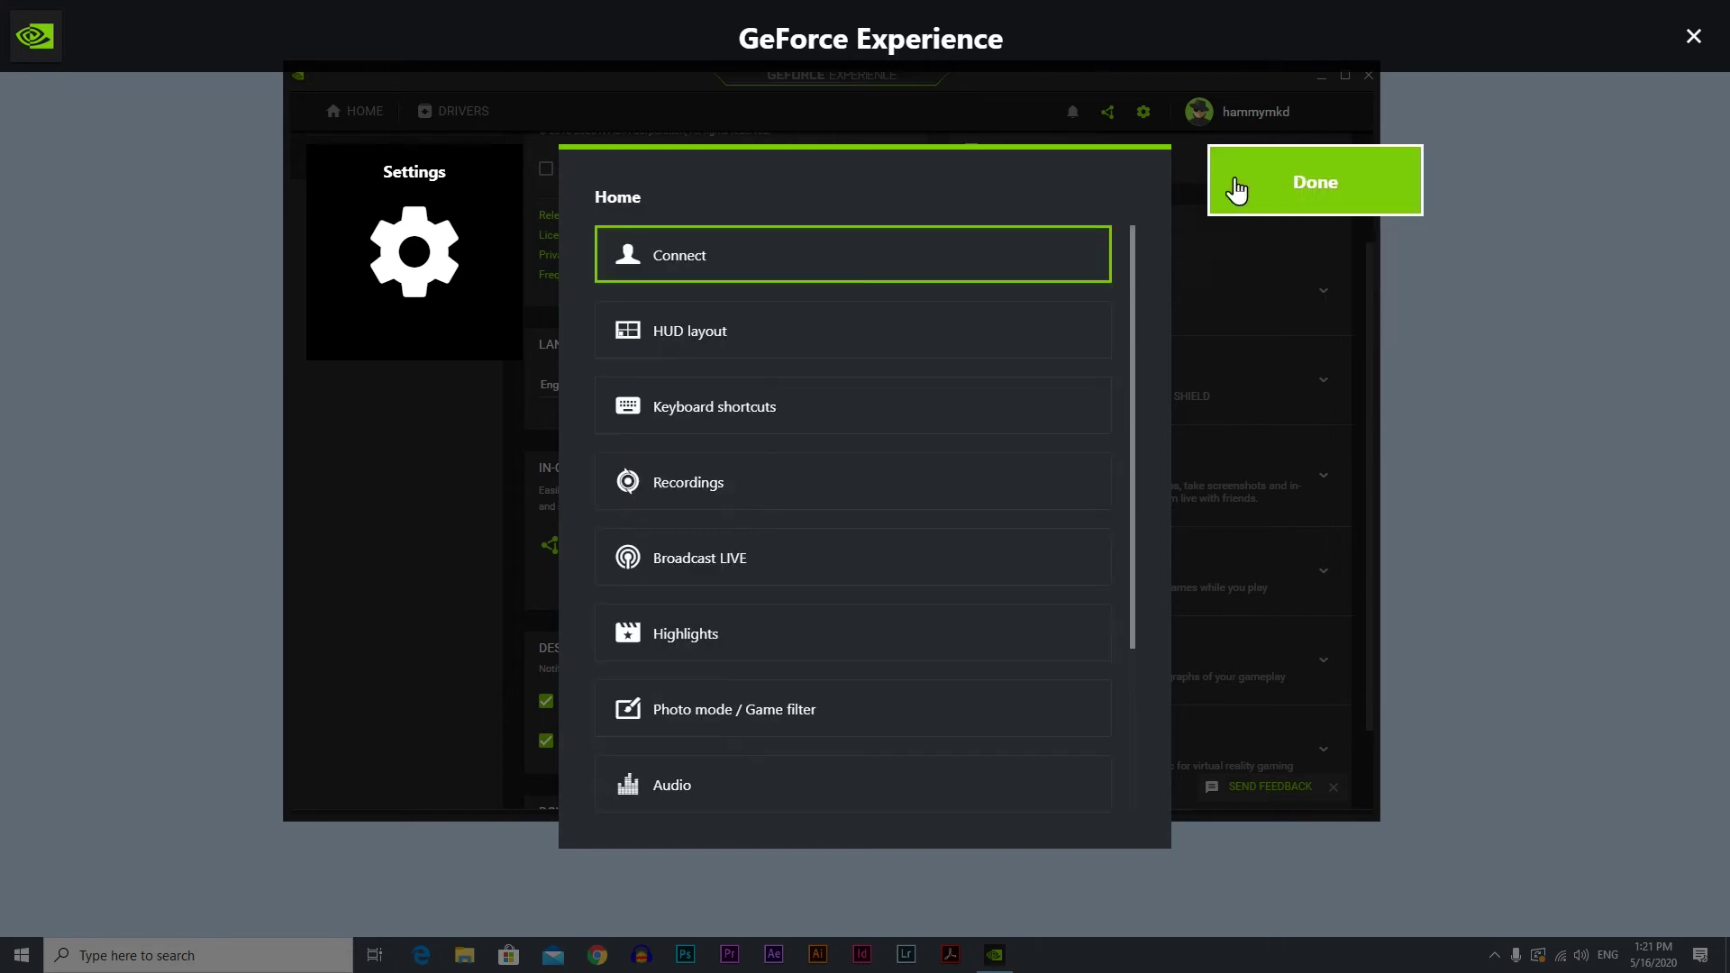
- View the Recordings storage settings and return to the overlay Home list
left_click(818, 492)
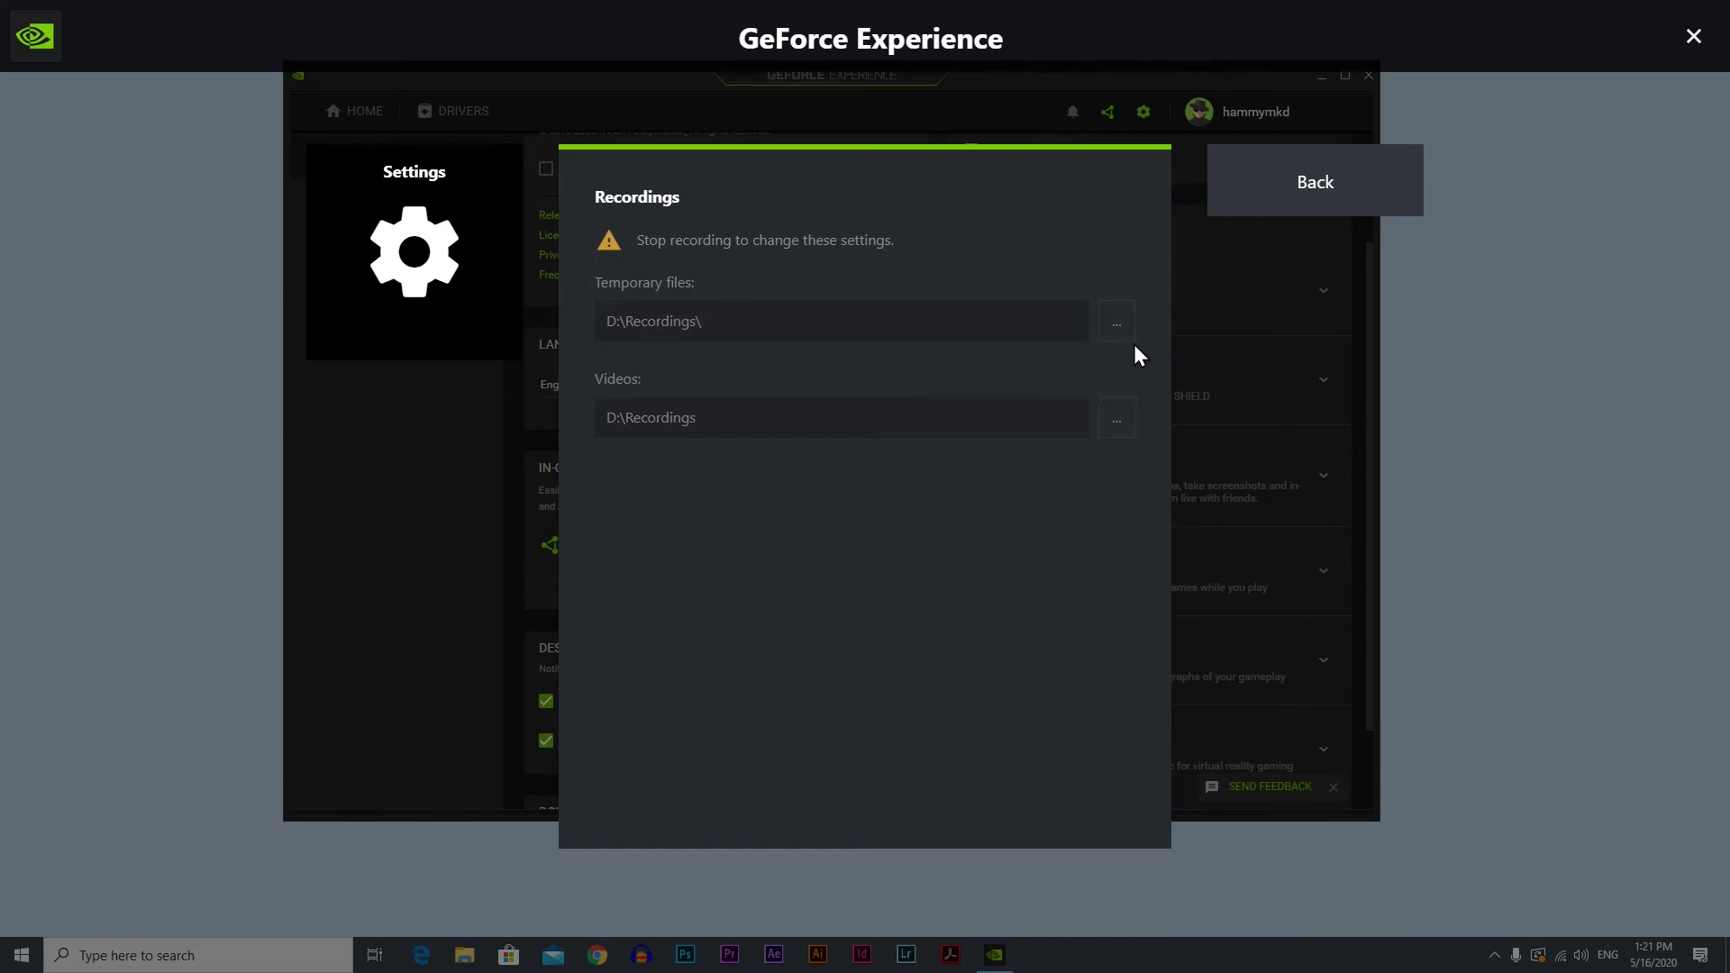
left_click(1272, 208)
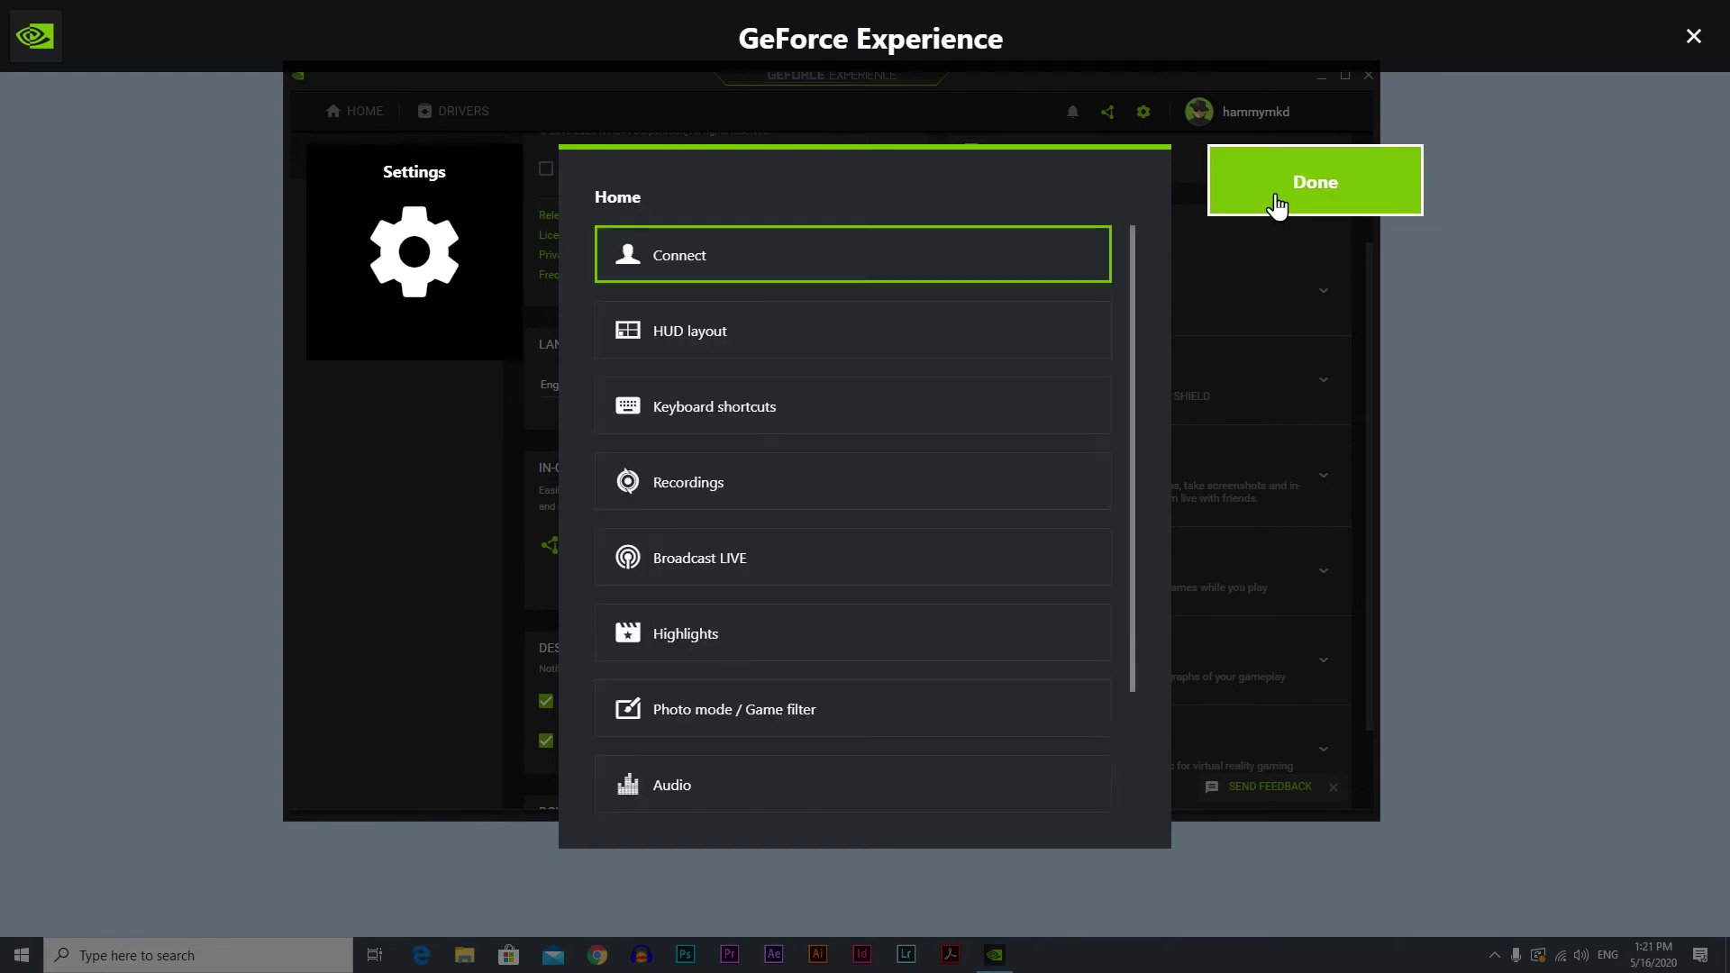
- Set Broadcast LIVE quality to Custom, keeping the resolution at 720p HD
left_click(784, 558)
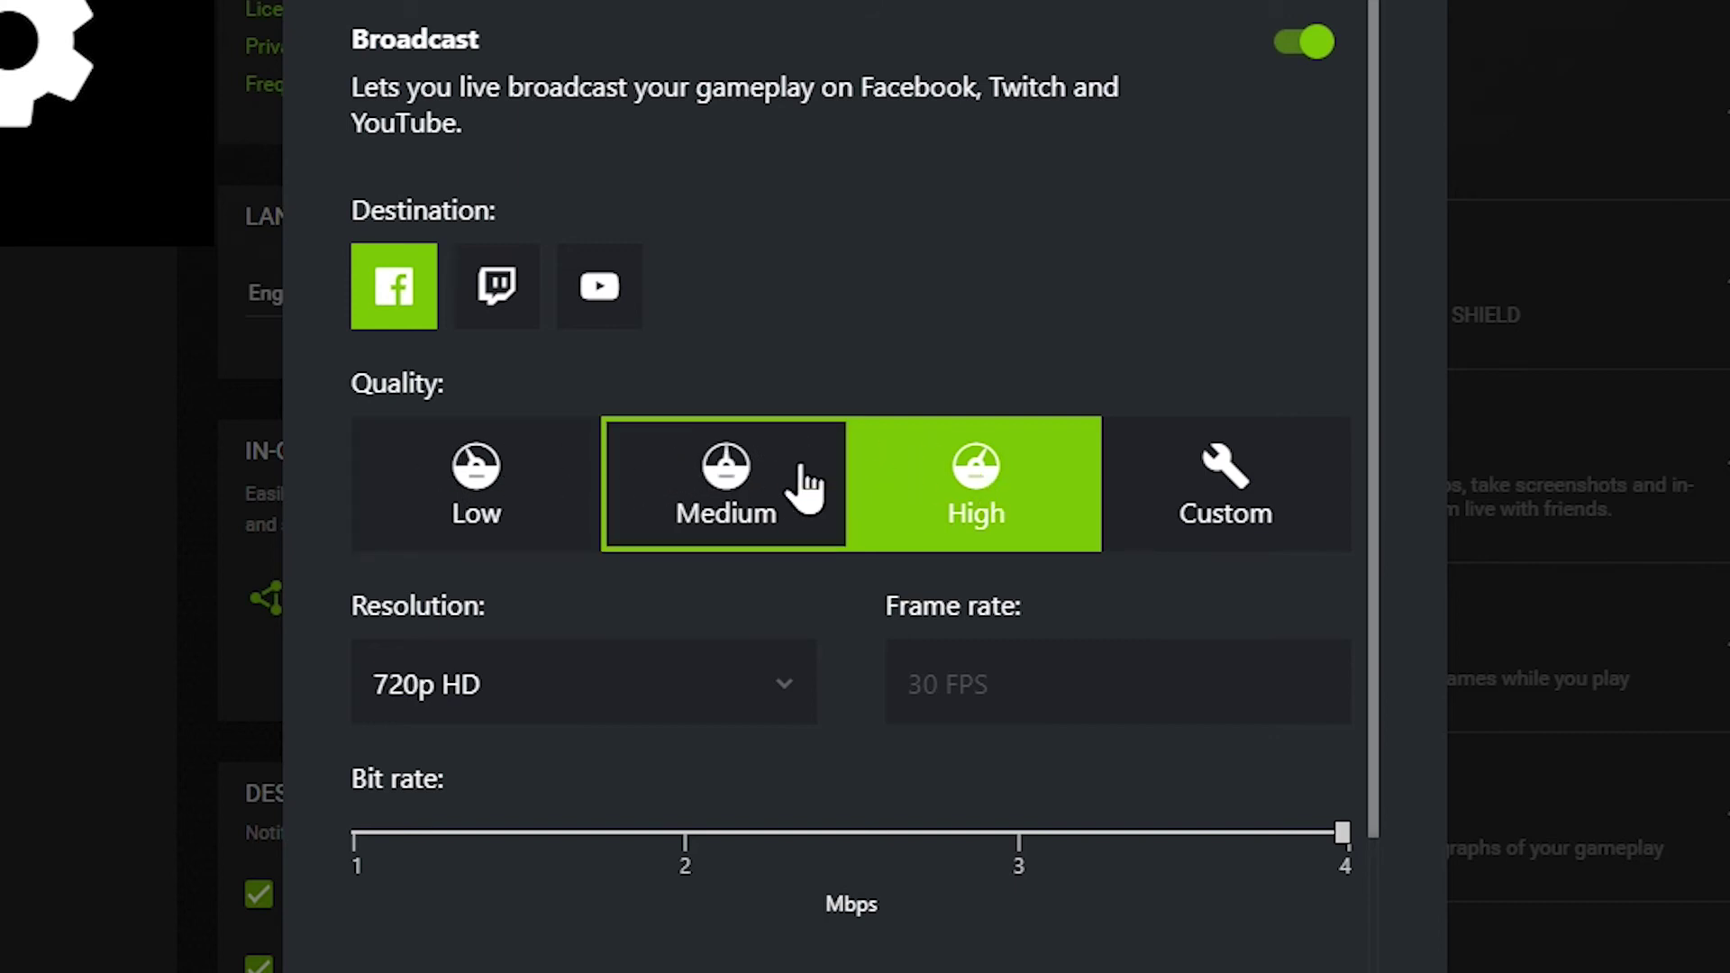
left_click(1248, 504)
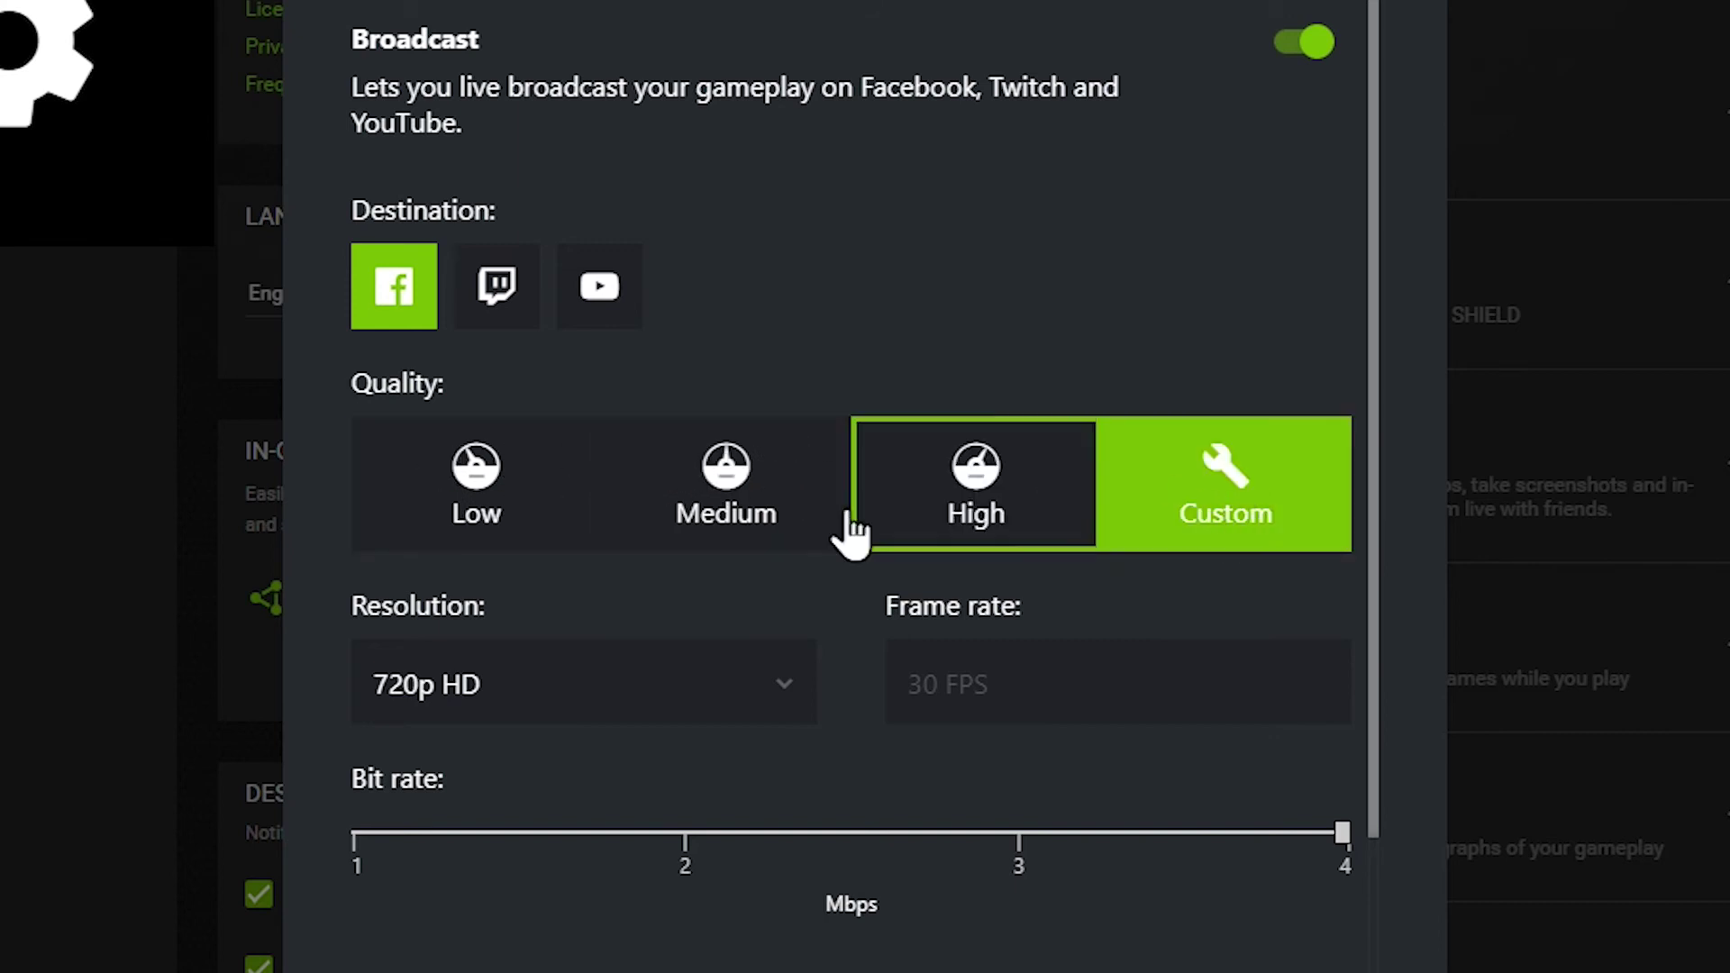
left_click(791, 699)
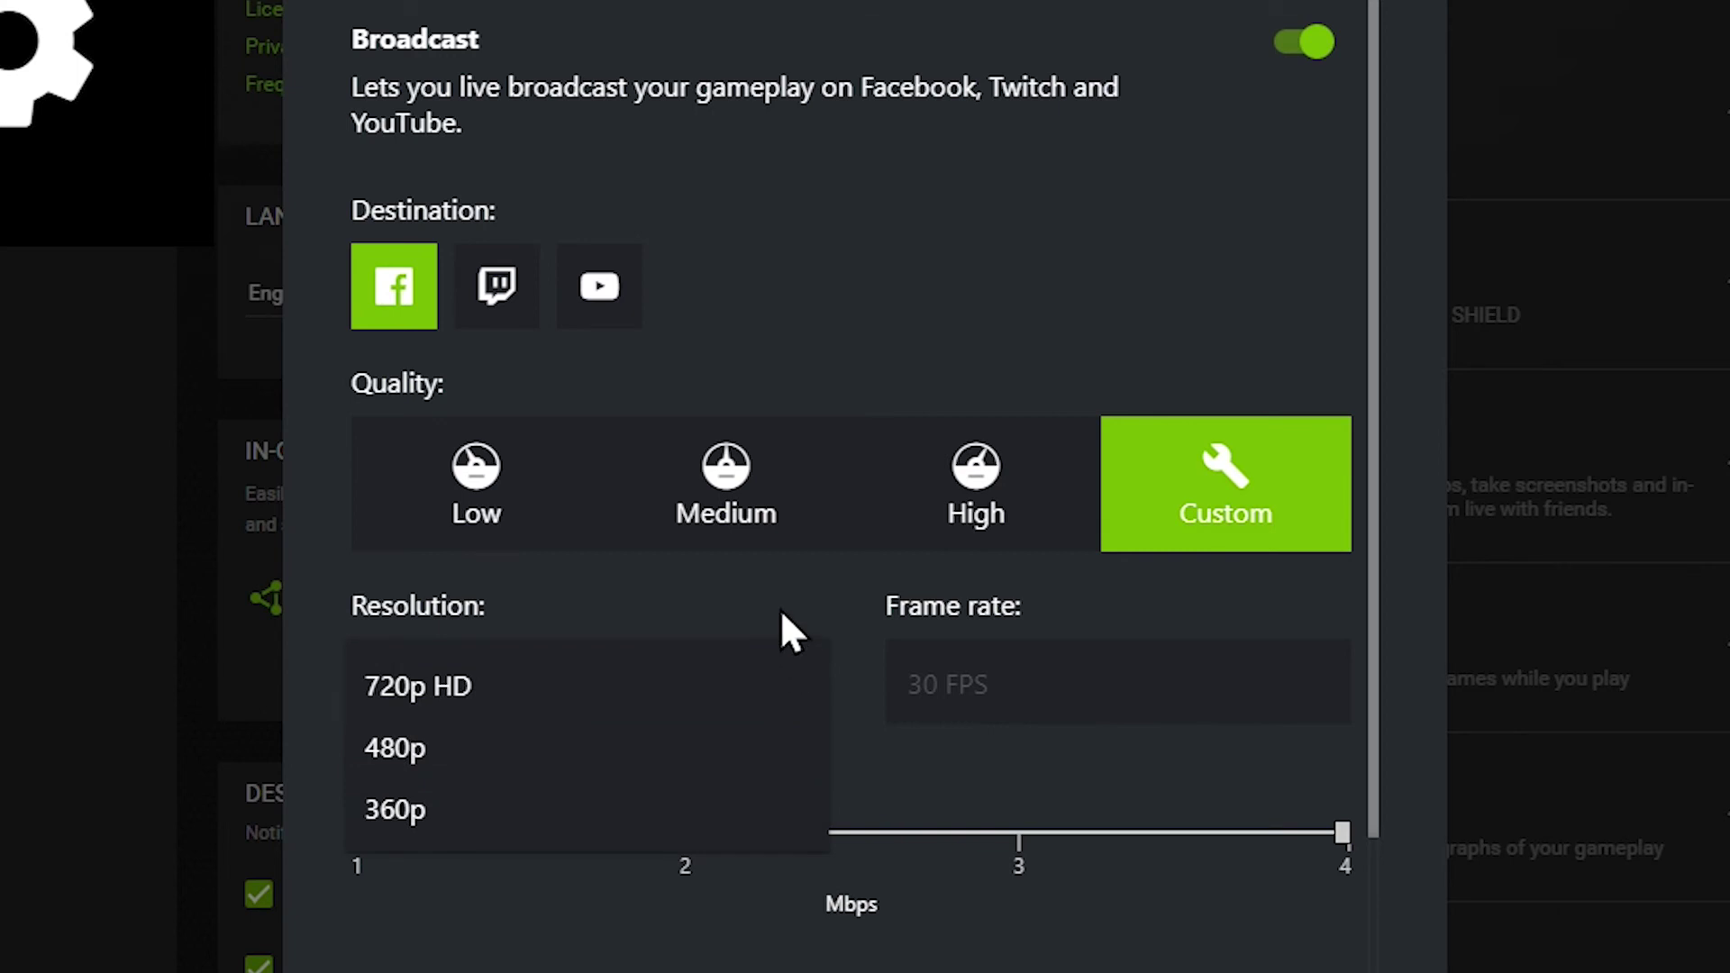
left_click(980, 683)
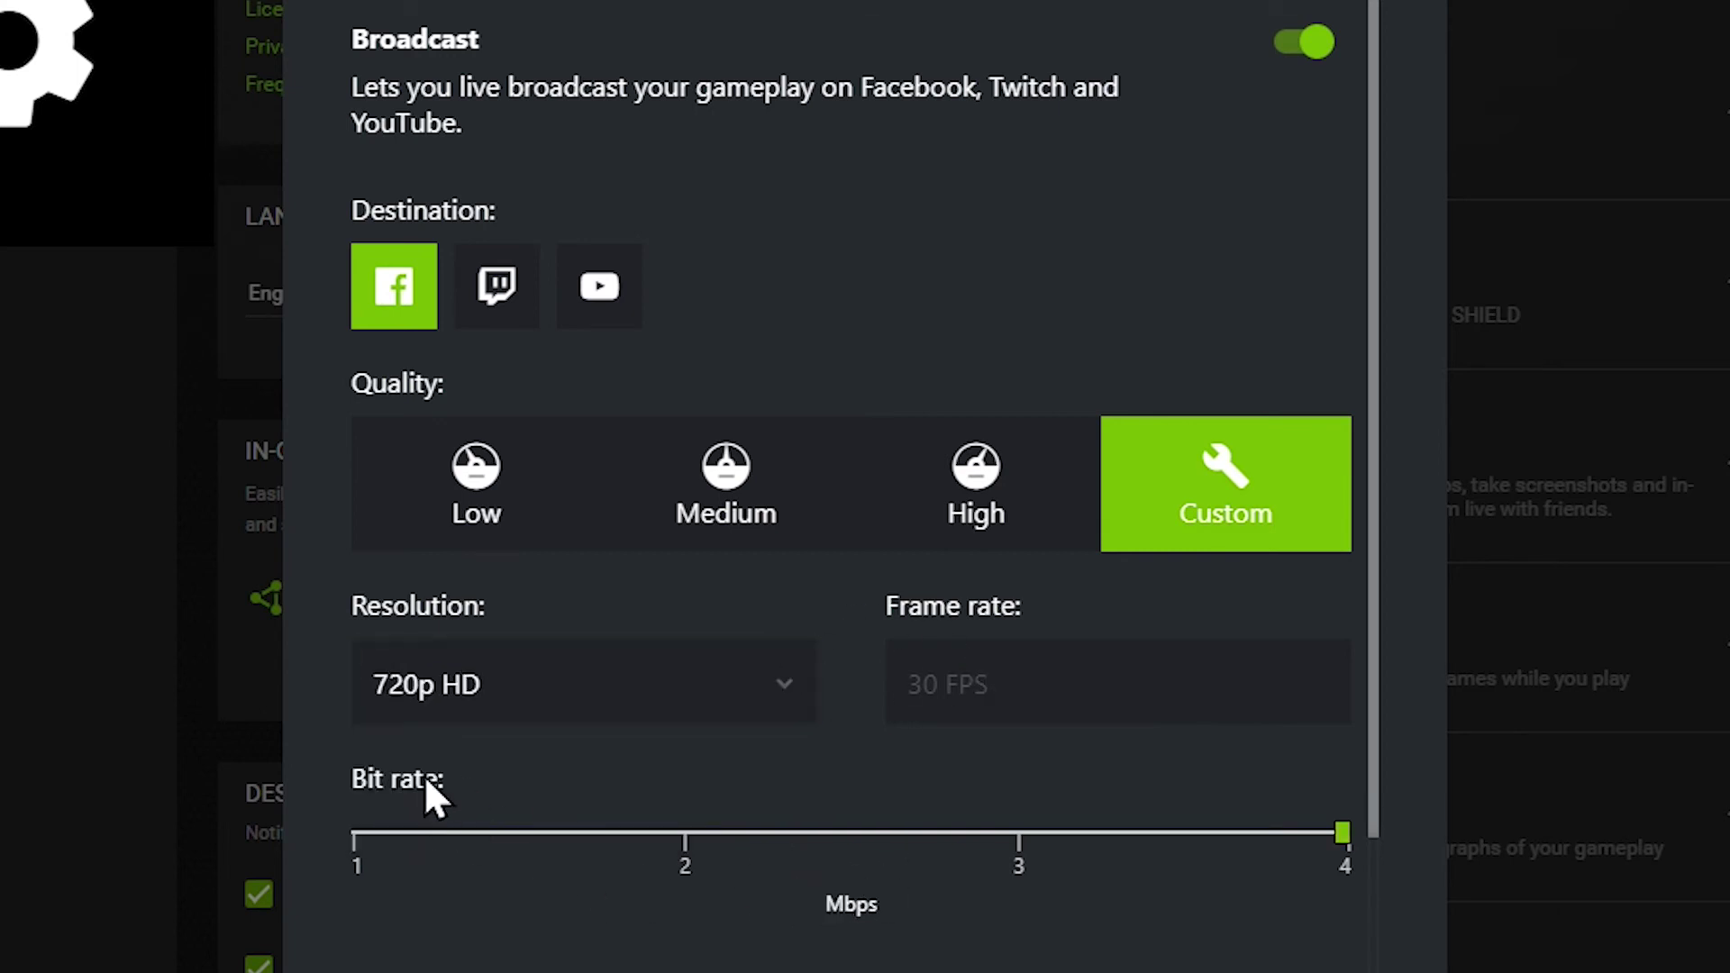
- Review the Twitch ingest server list without changing it, then return to the Home list
scroll(857, 901, "down", 2)
scroll(1388, 586, "down", 8)
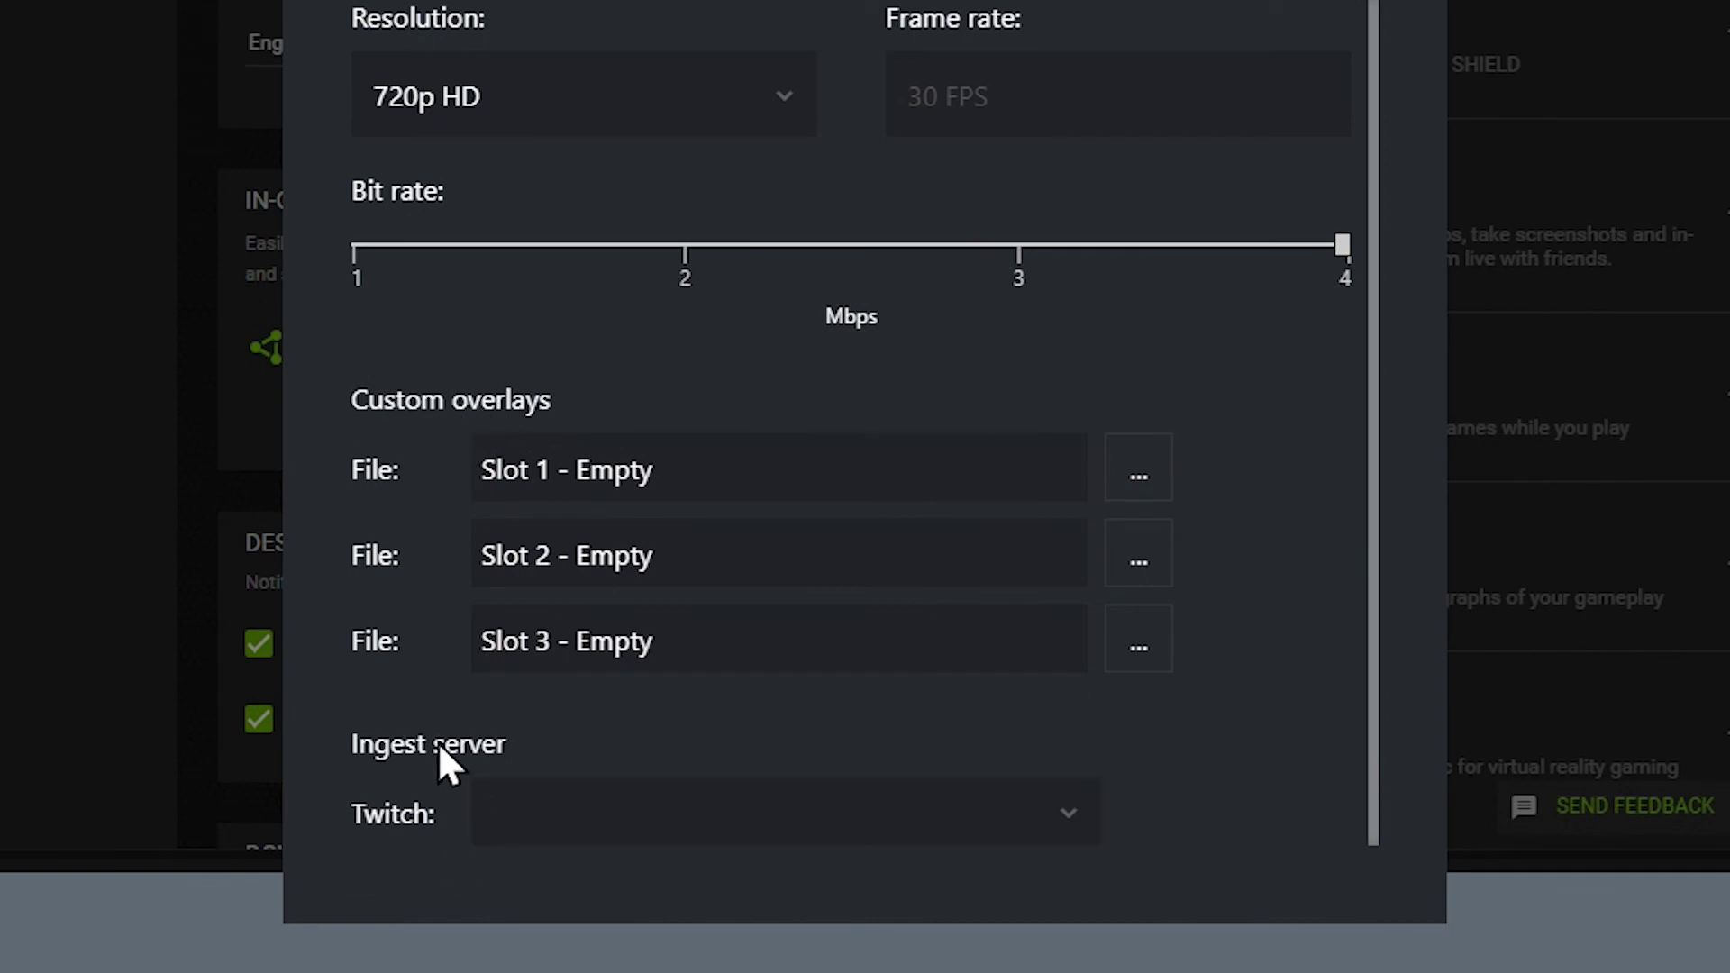
left_click(541, 807)
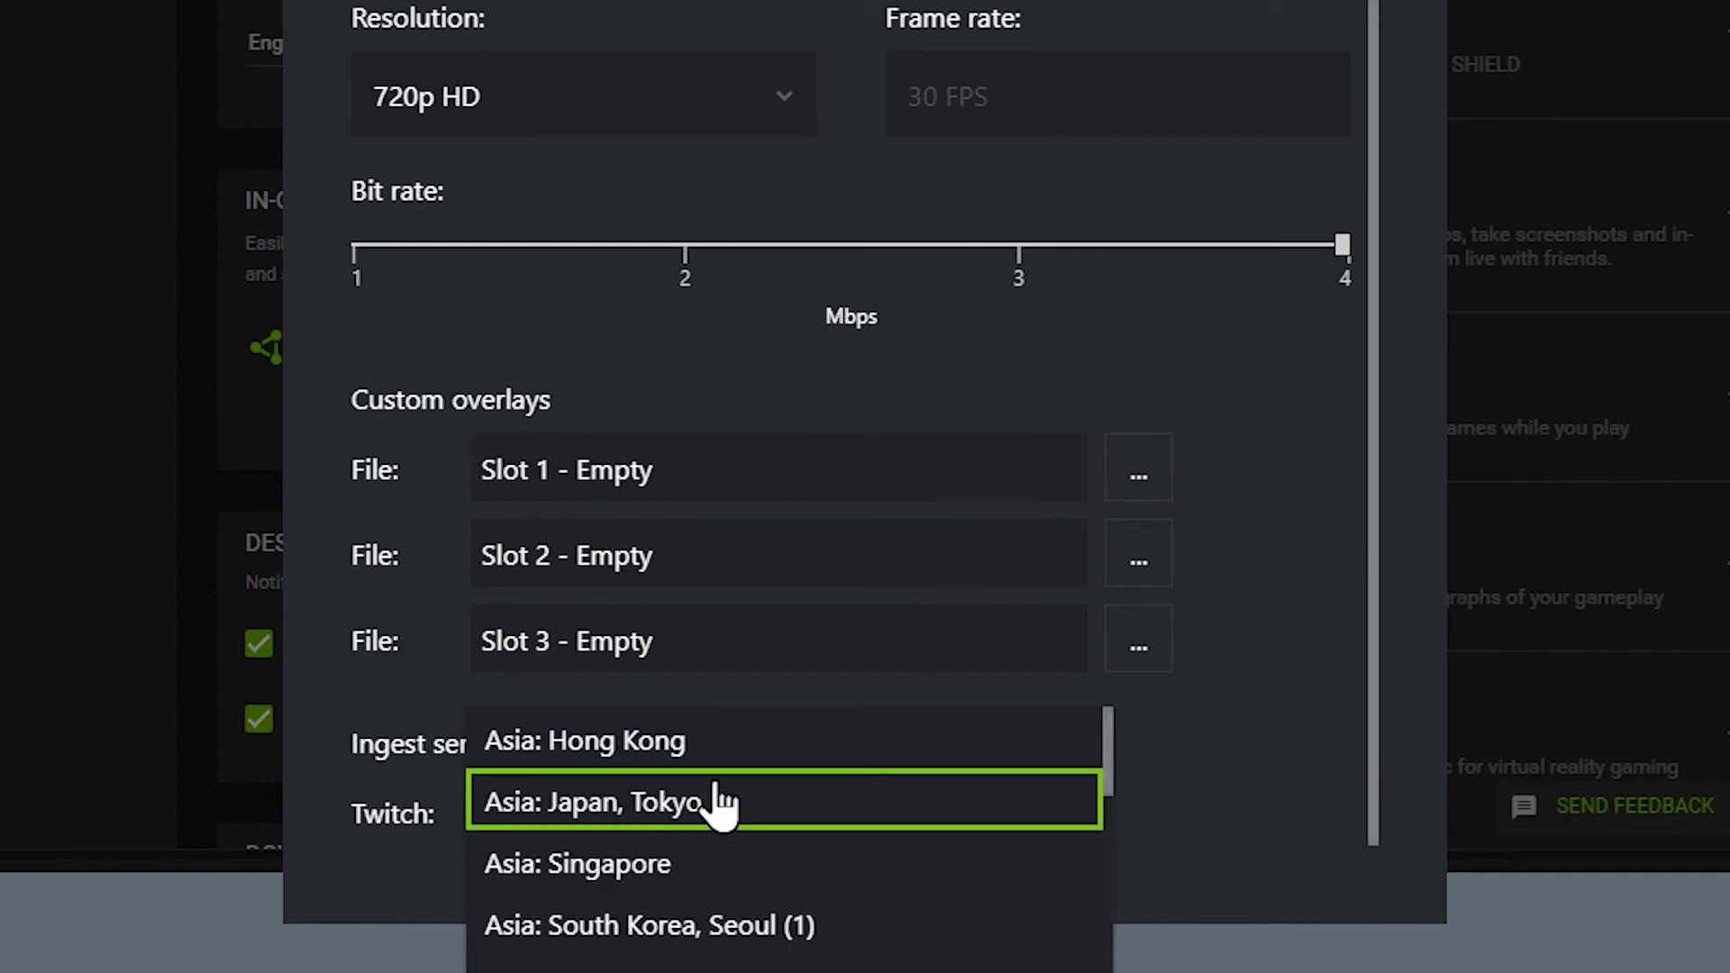
left_click(1174, 780)
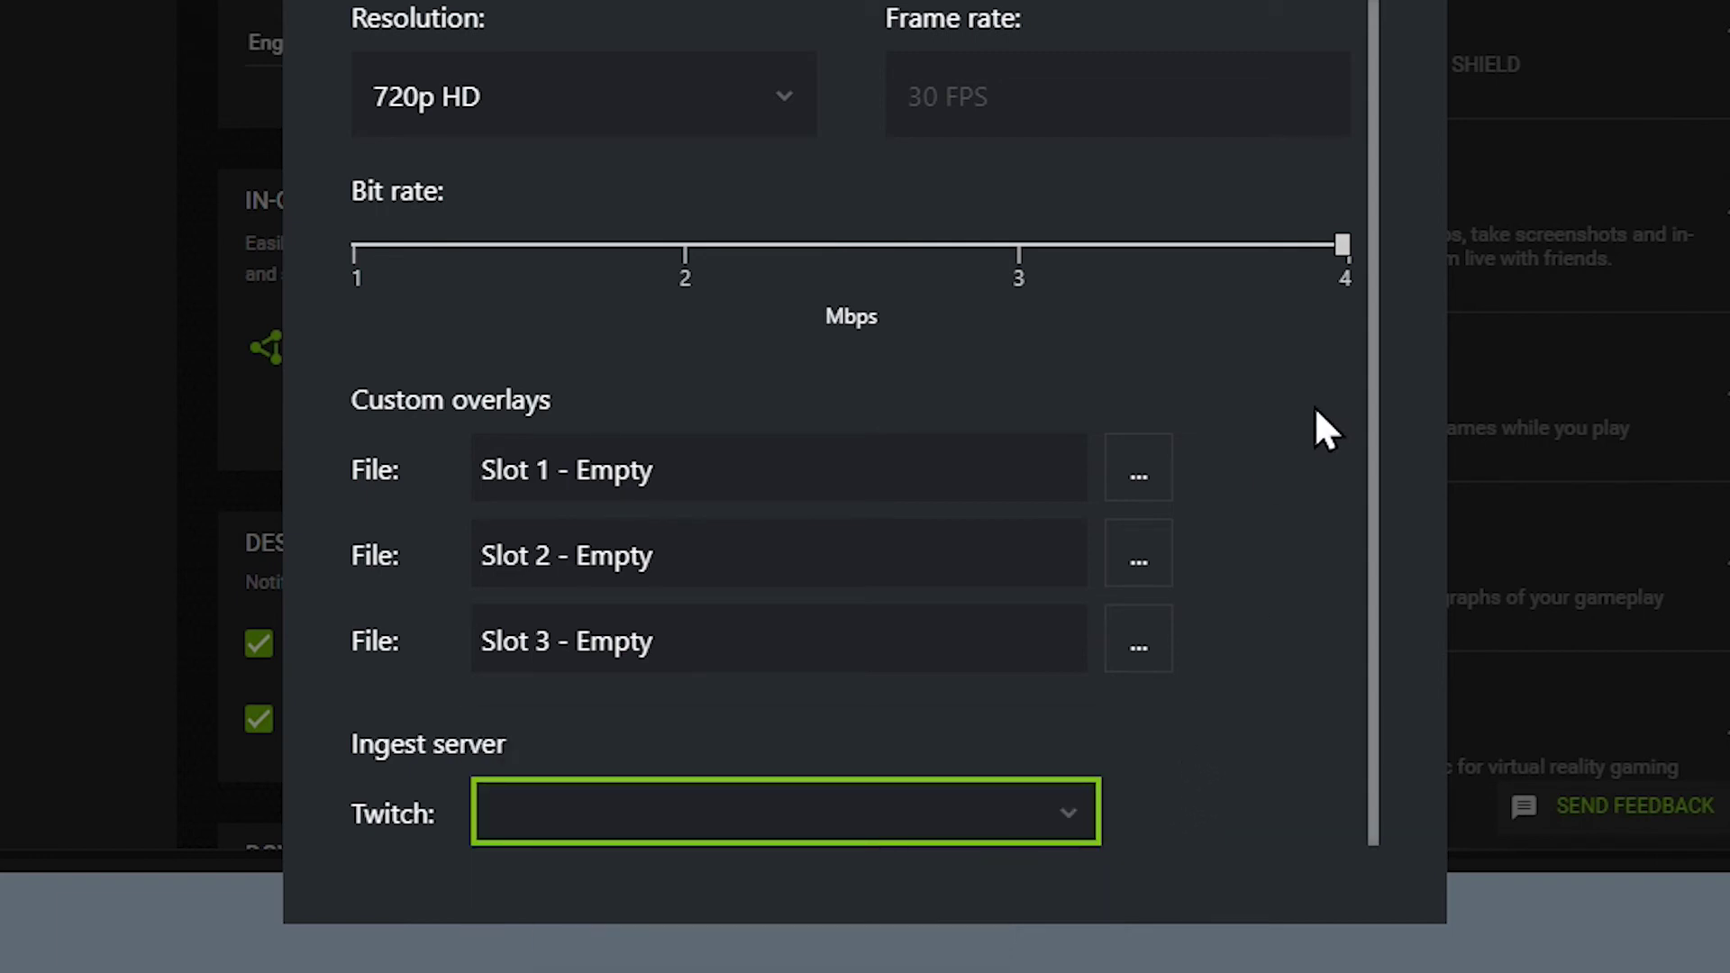
left_click_drag(1370, 415, 1357, 133)
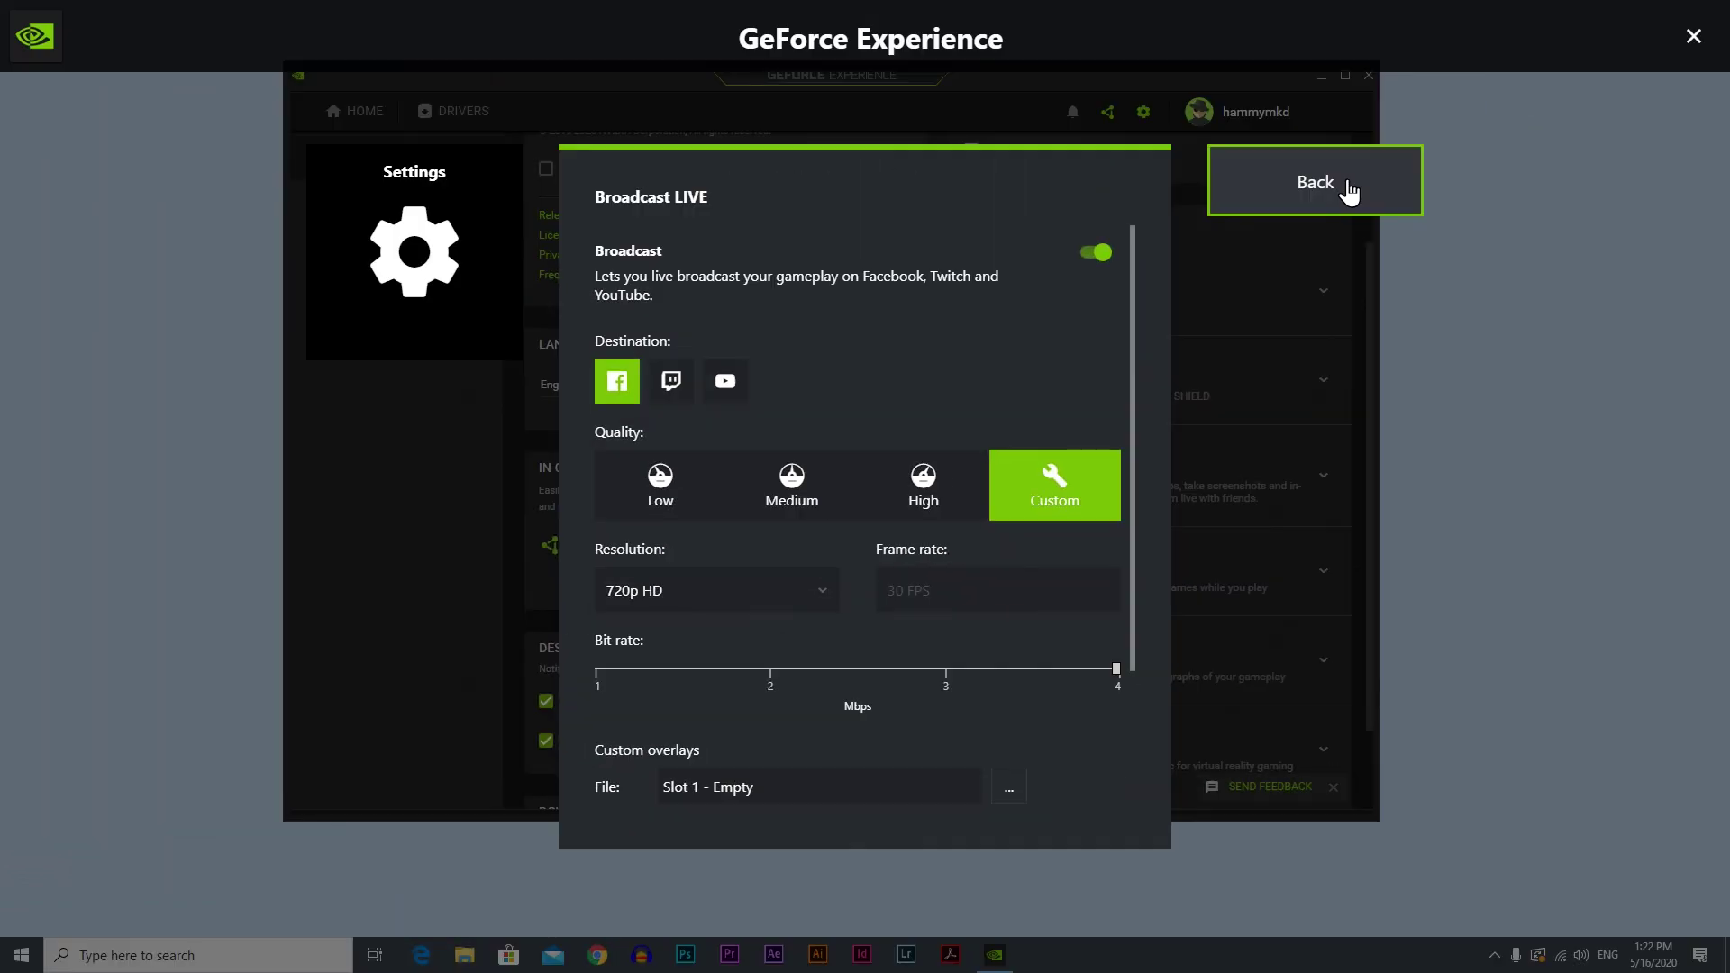
left_click(1329, 187)
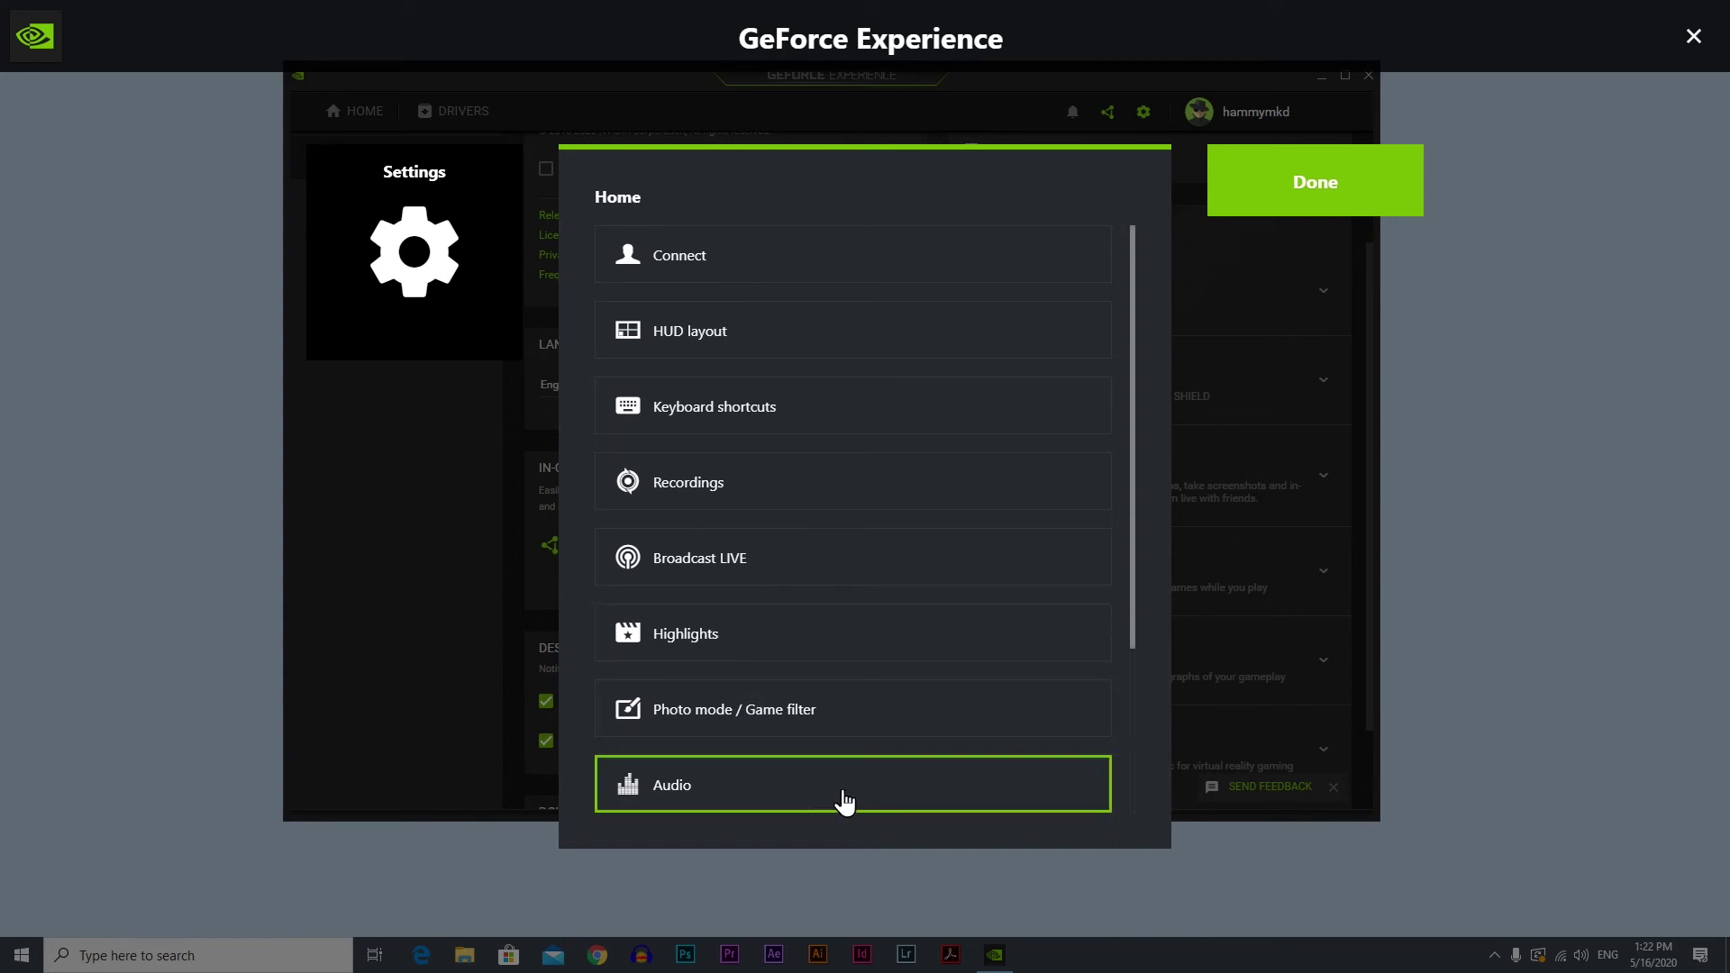
- In Audio settings, keep Microphone (Realtek(R) Audio) as the microphone source
left_click(777, 786)
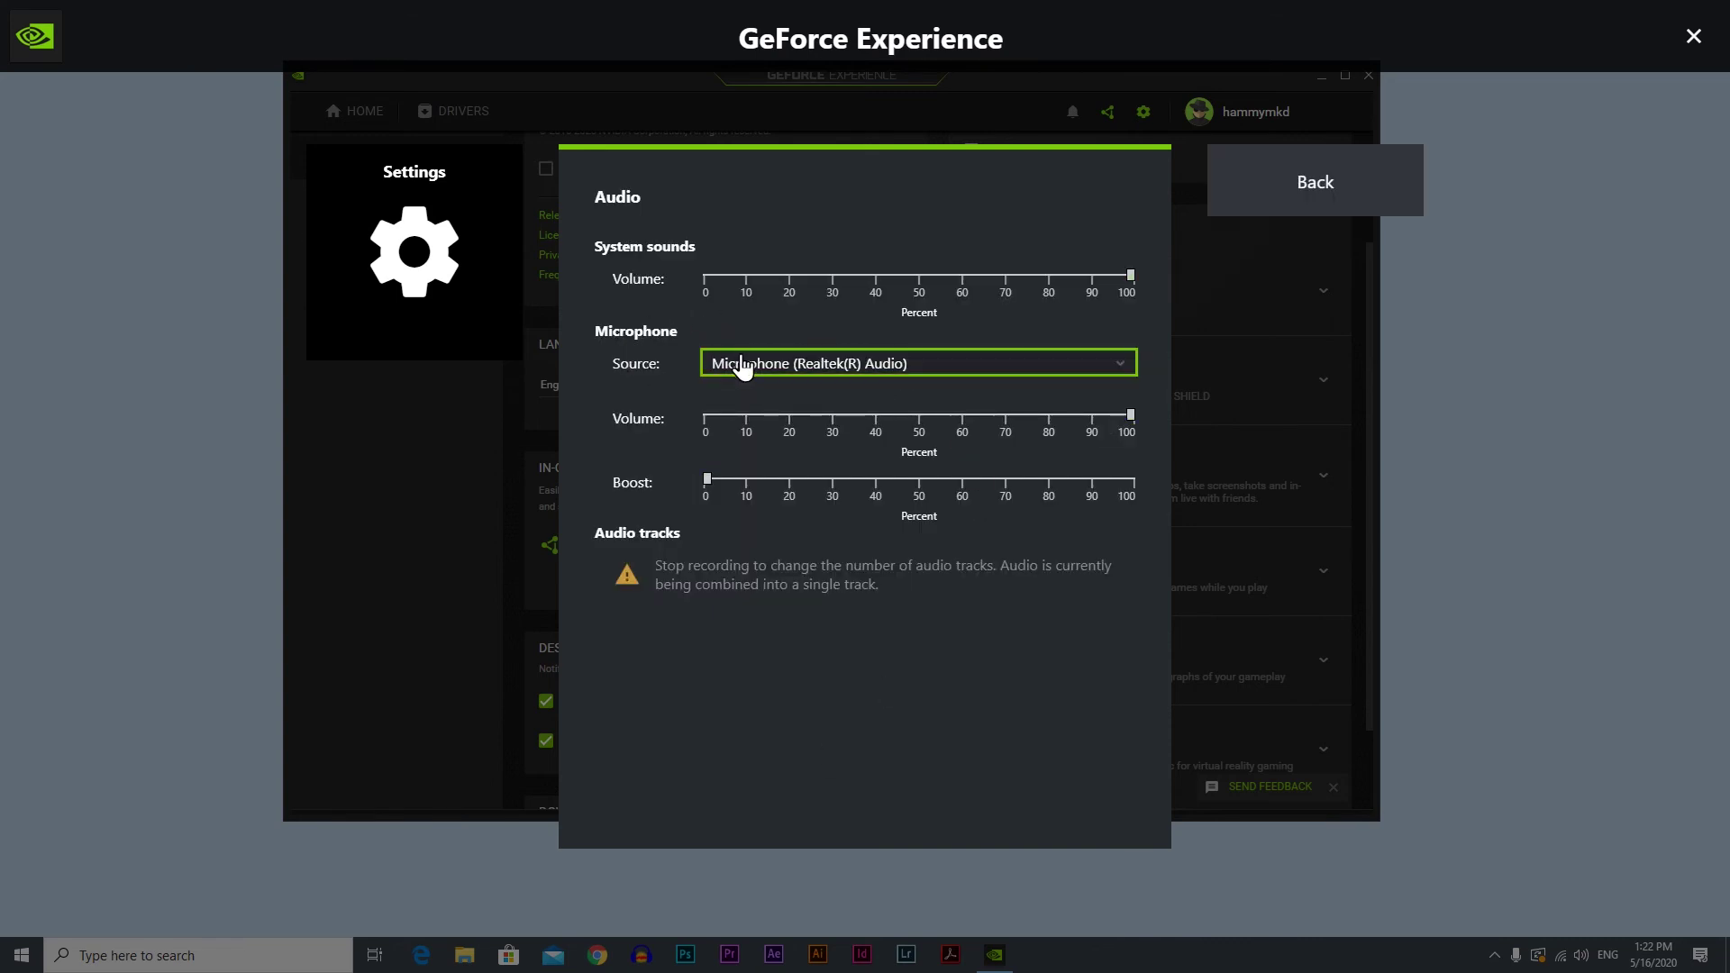
left_click(1051, 368)
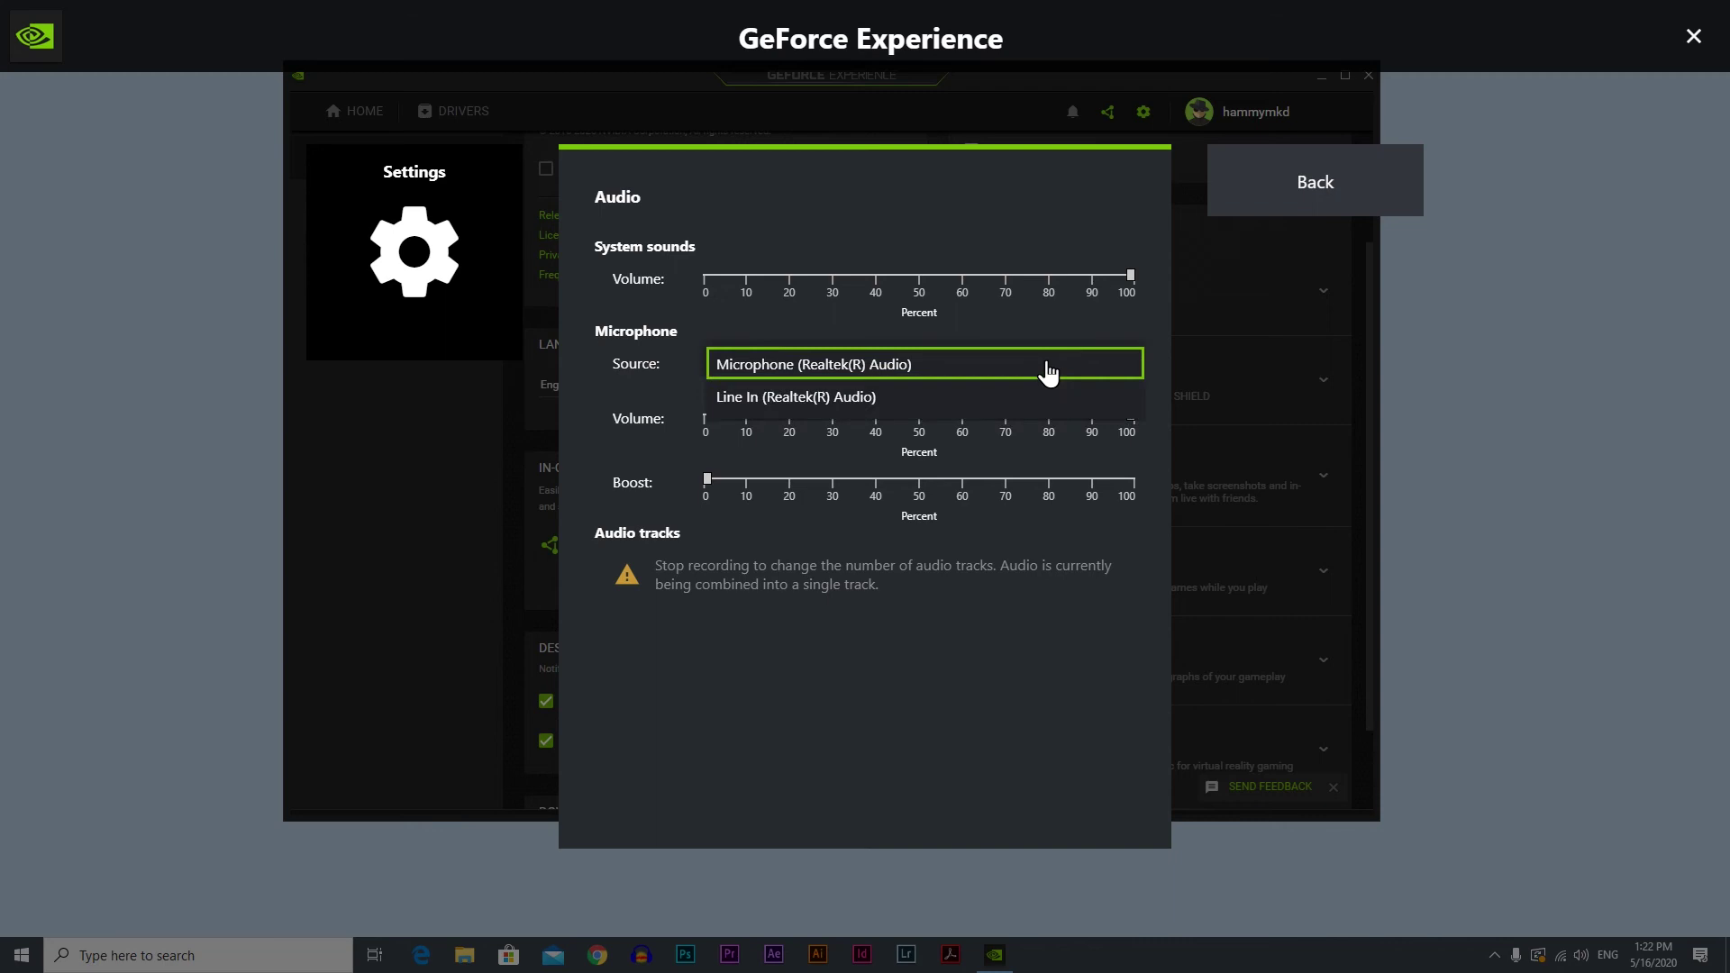
left_click(944, 363)
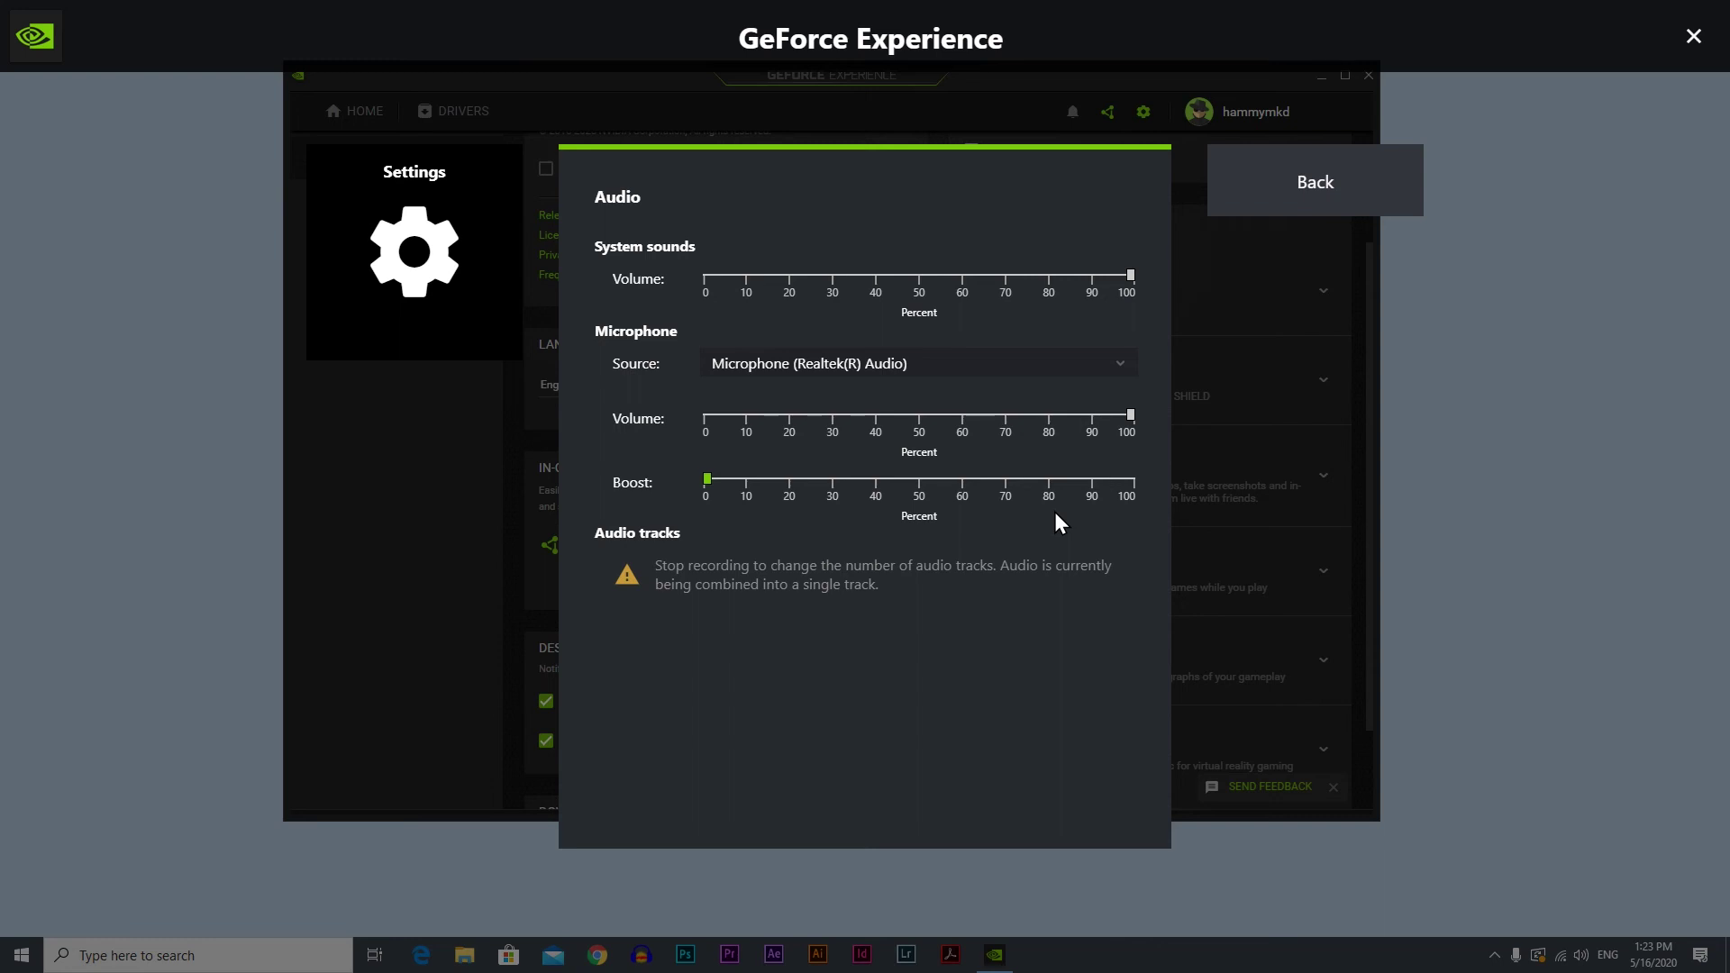
- Review the Video capture settings (Custom, 30 FPS, 50 Mbps), then return to the Home list
left_click(1278, 197)
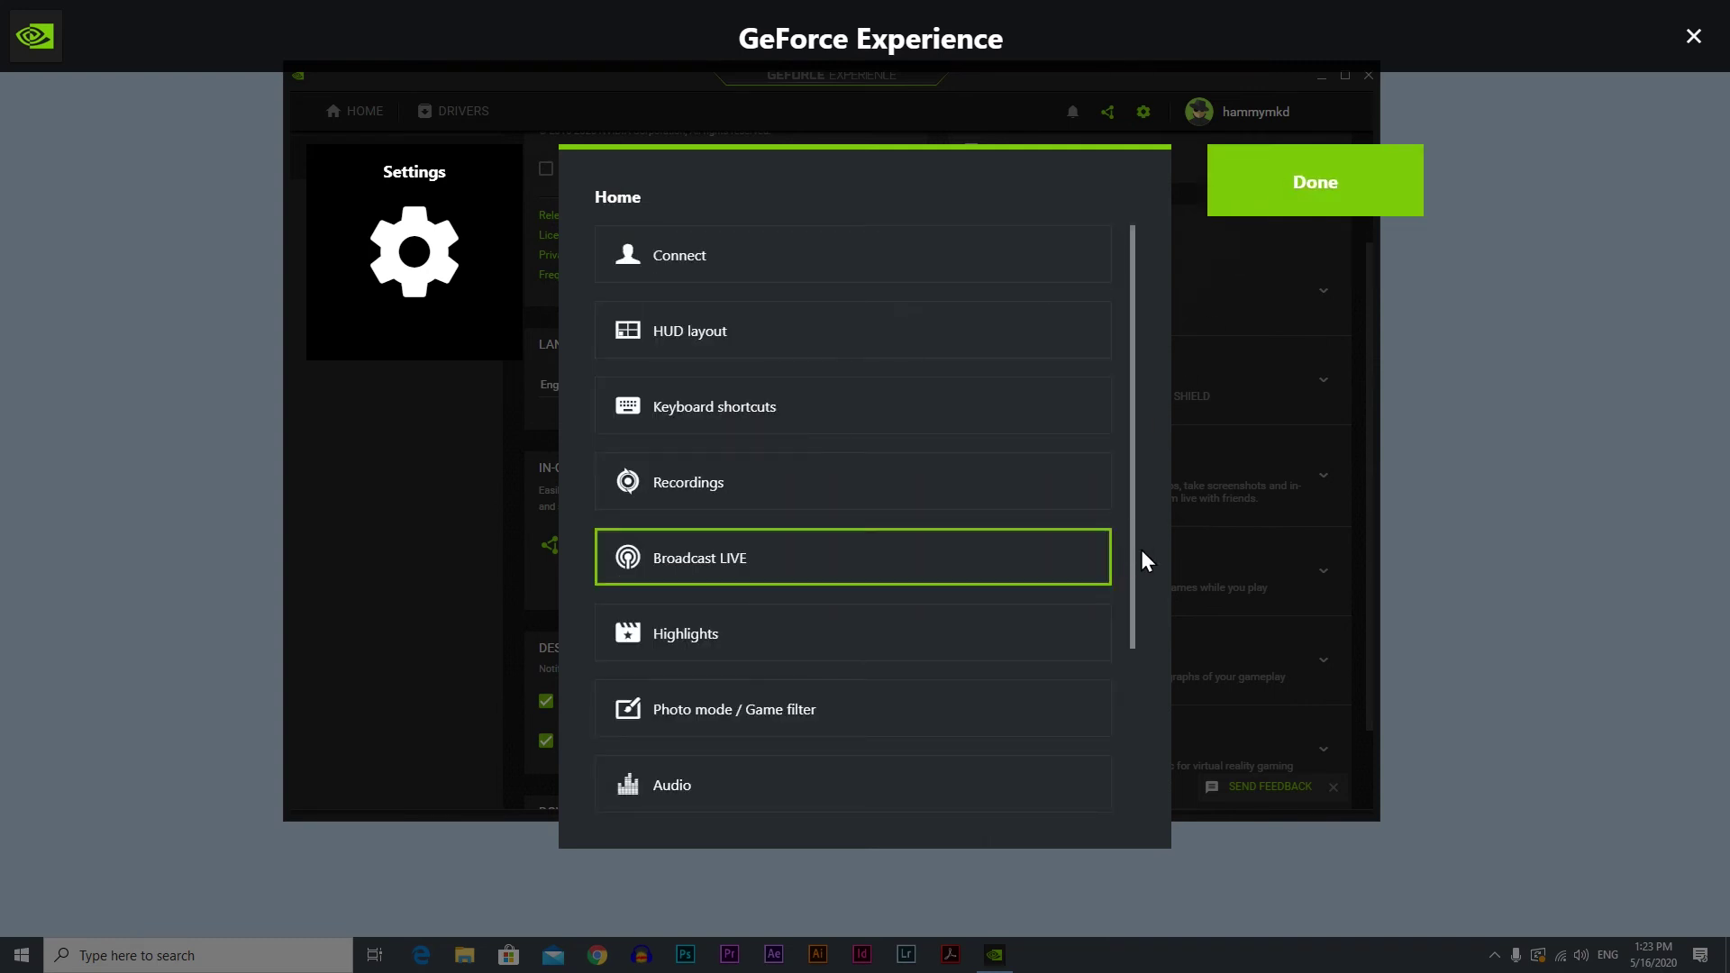
left_click_drag(1132, 553, 1115, 689)
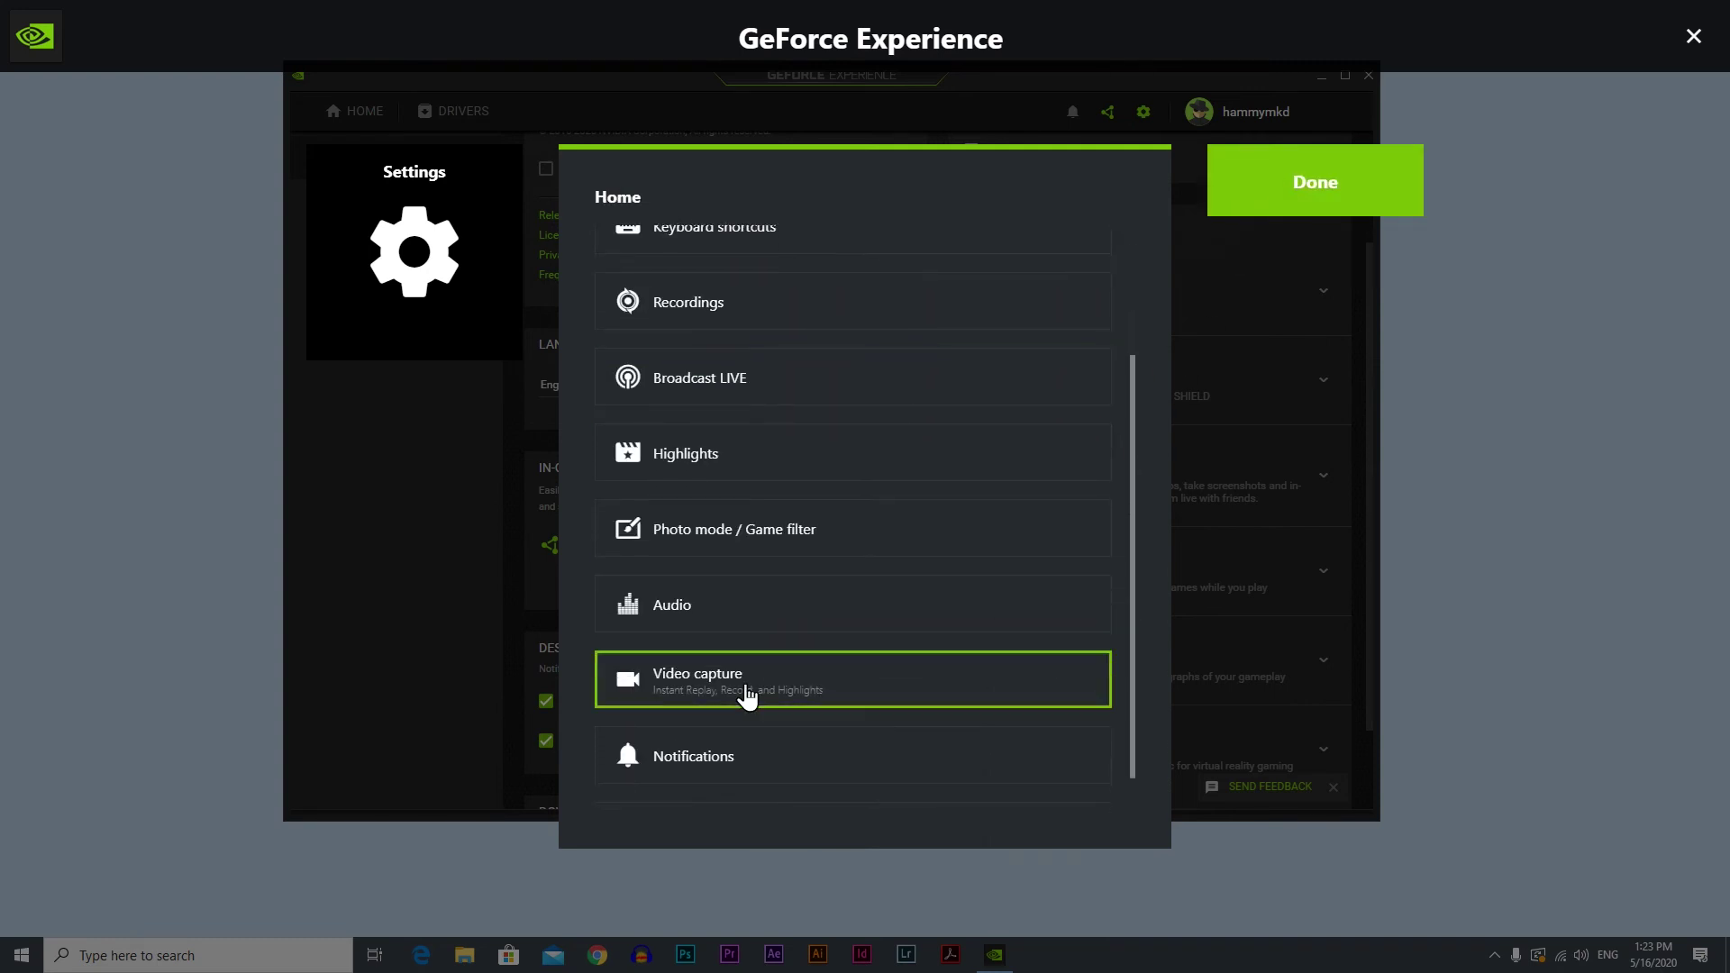
left_click(811, 687)
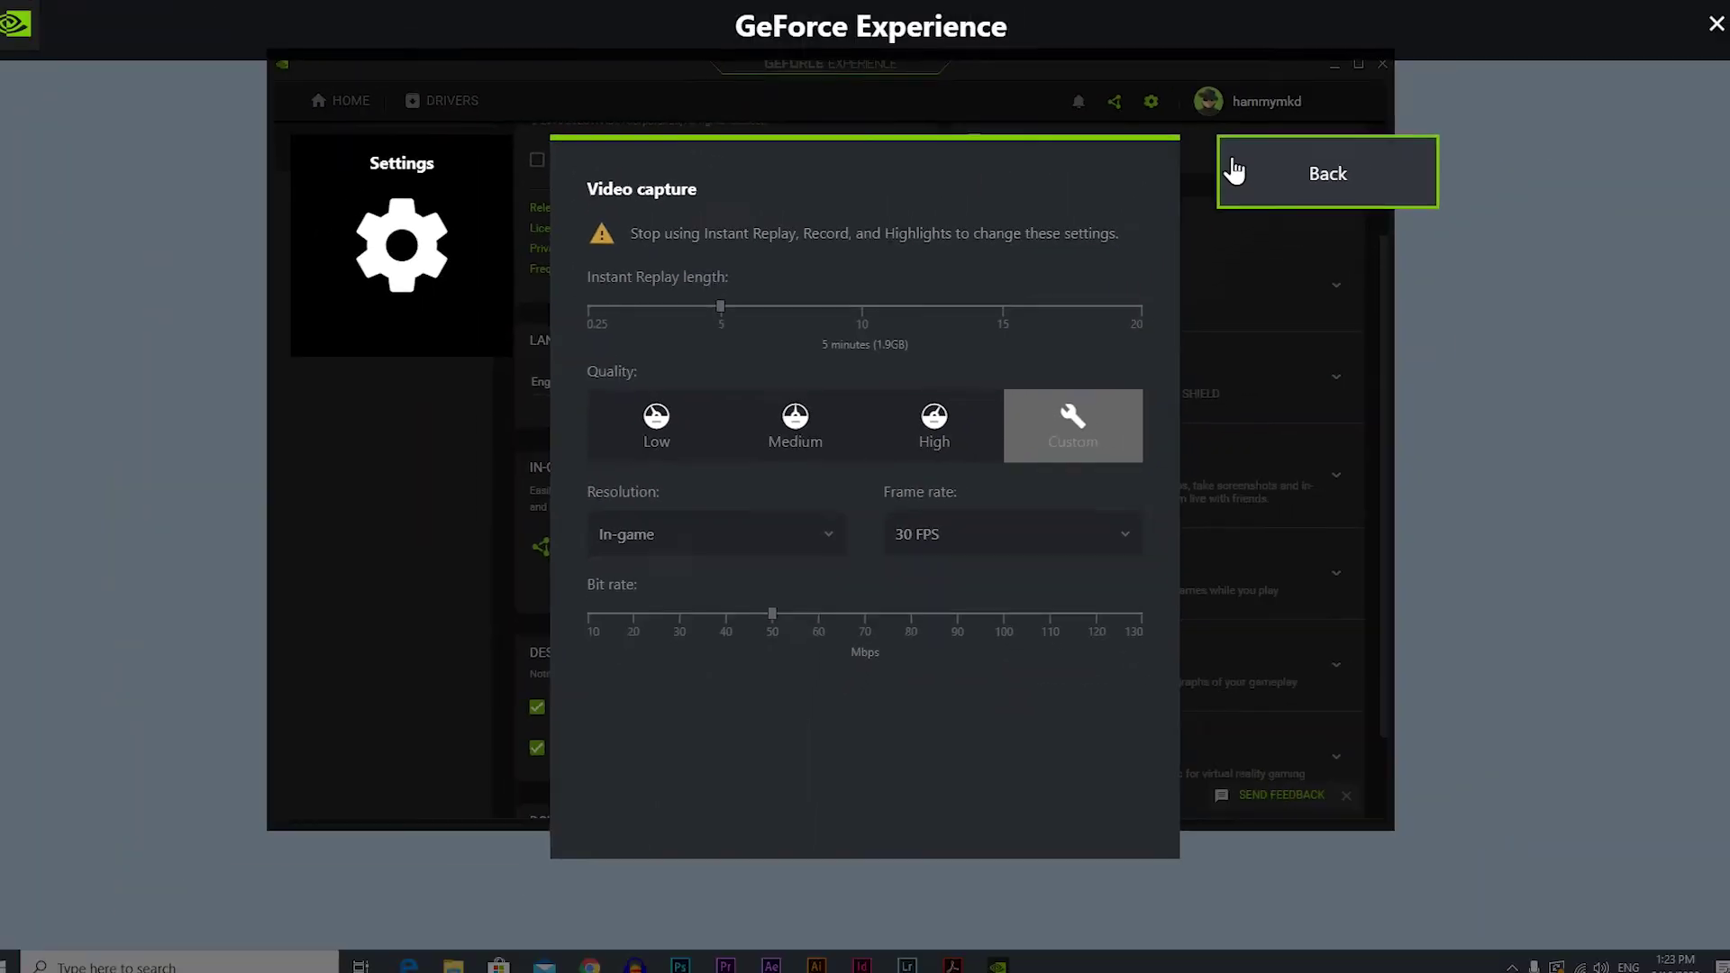
left_click(1442, 36)
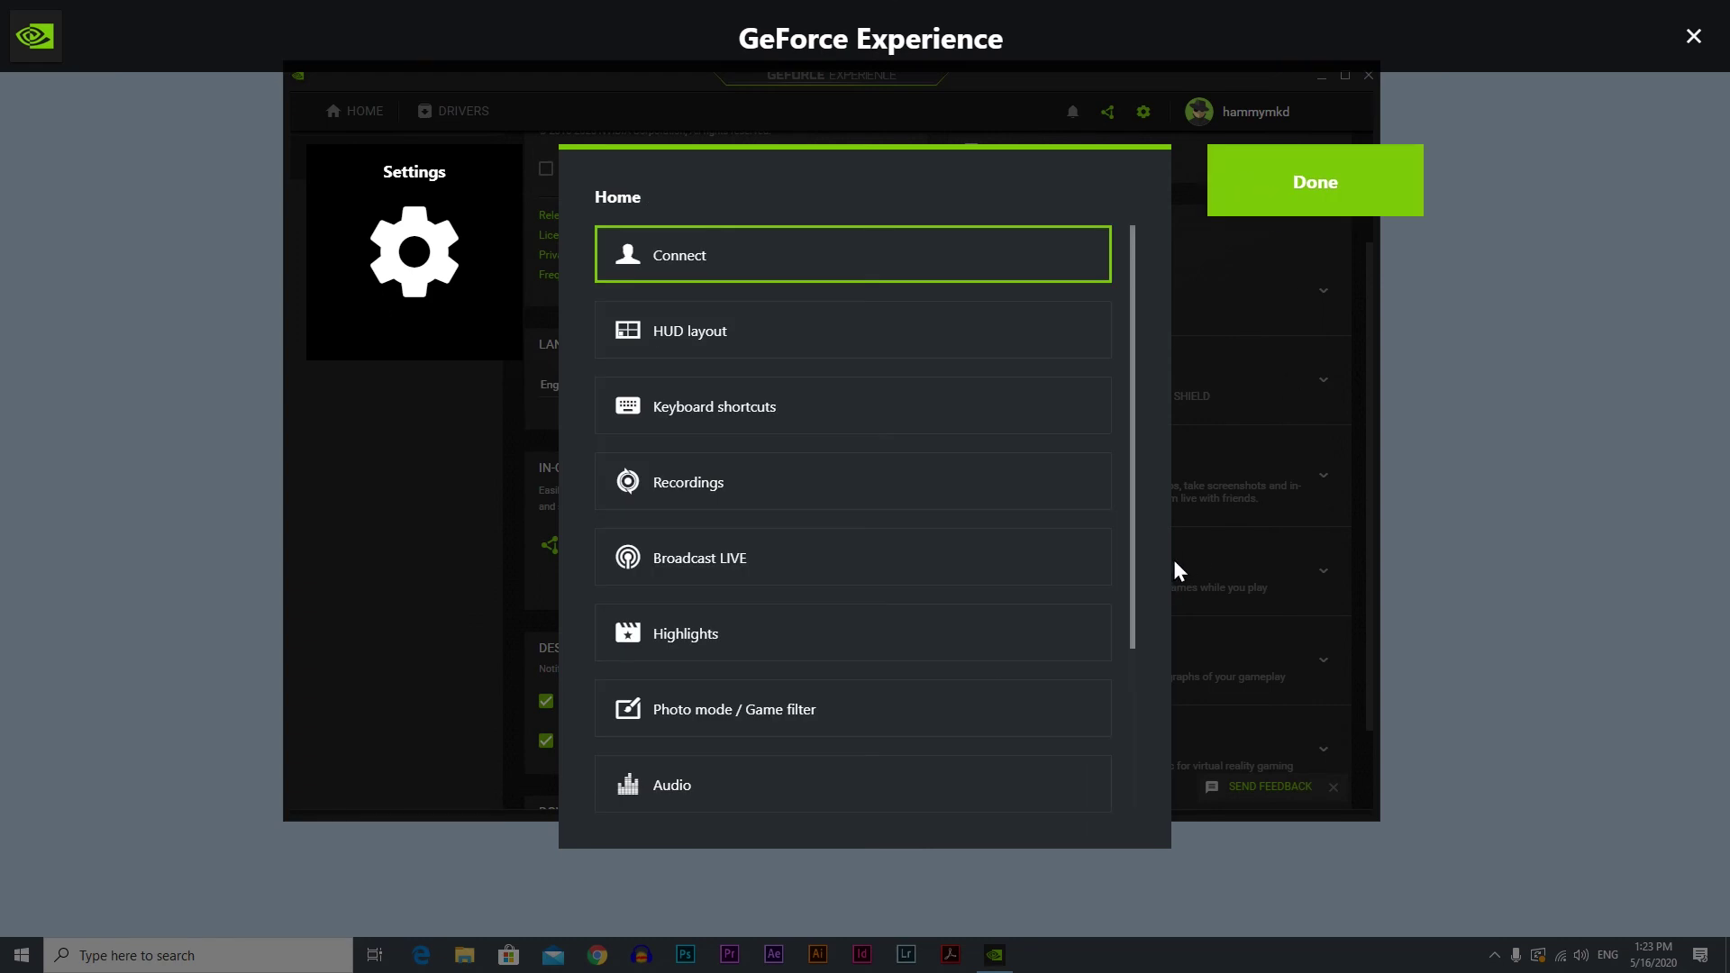
- Close the overlay settings with Done and dismiss the in-game overlay with Alt+Z
left_click_drag(1134, 626, 1130, 777)
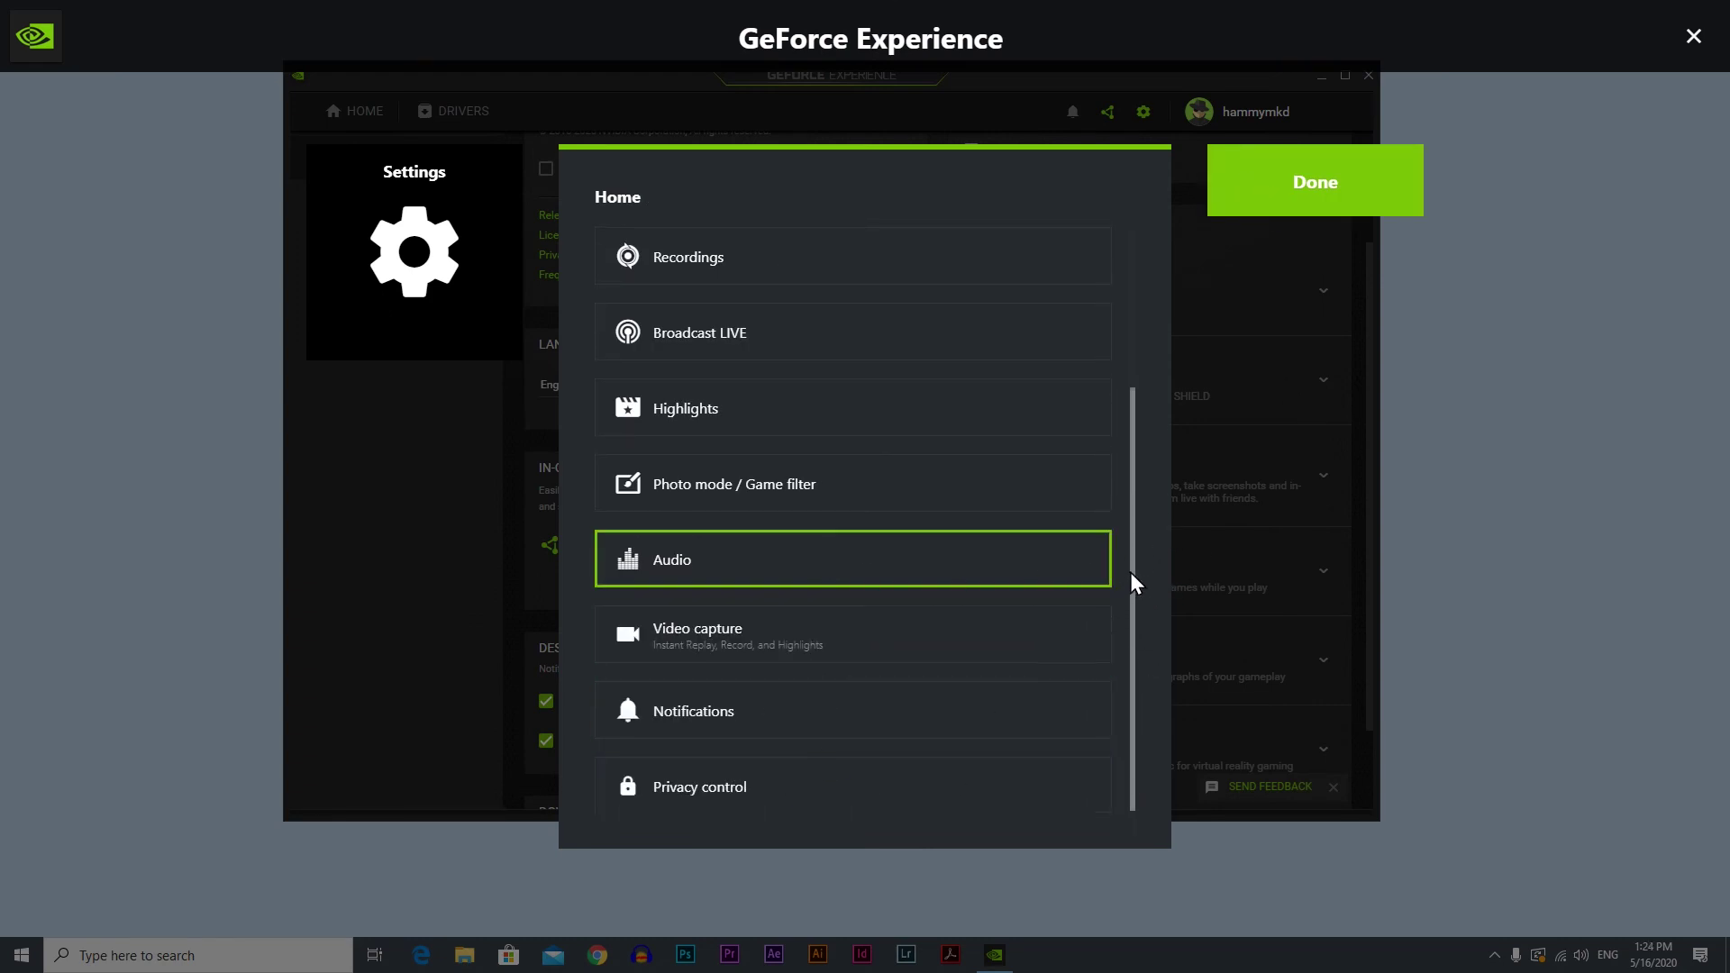
left_click_drag(1130, 571, 1128, 408)
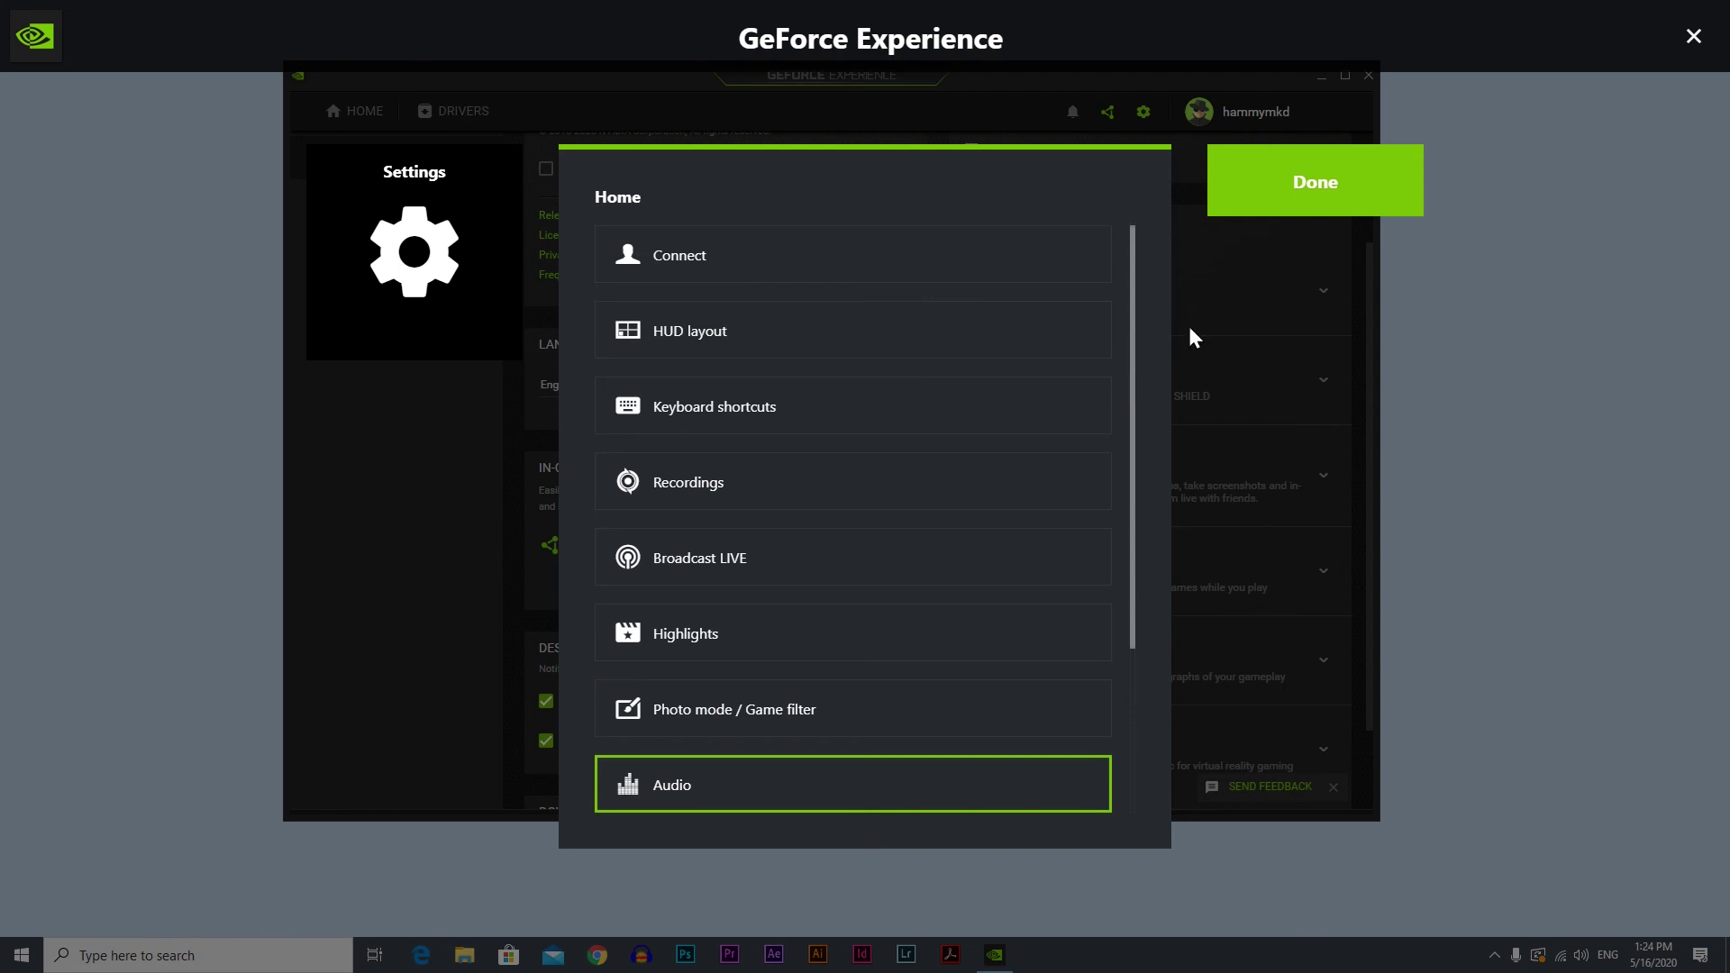
left_click(1313, 187)
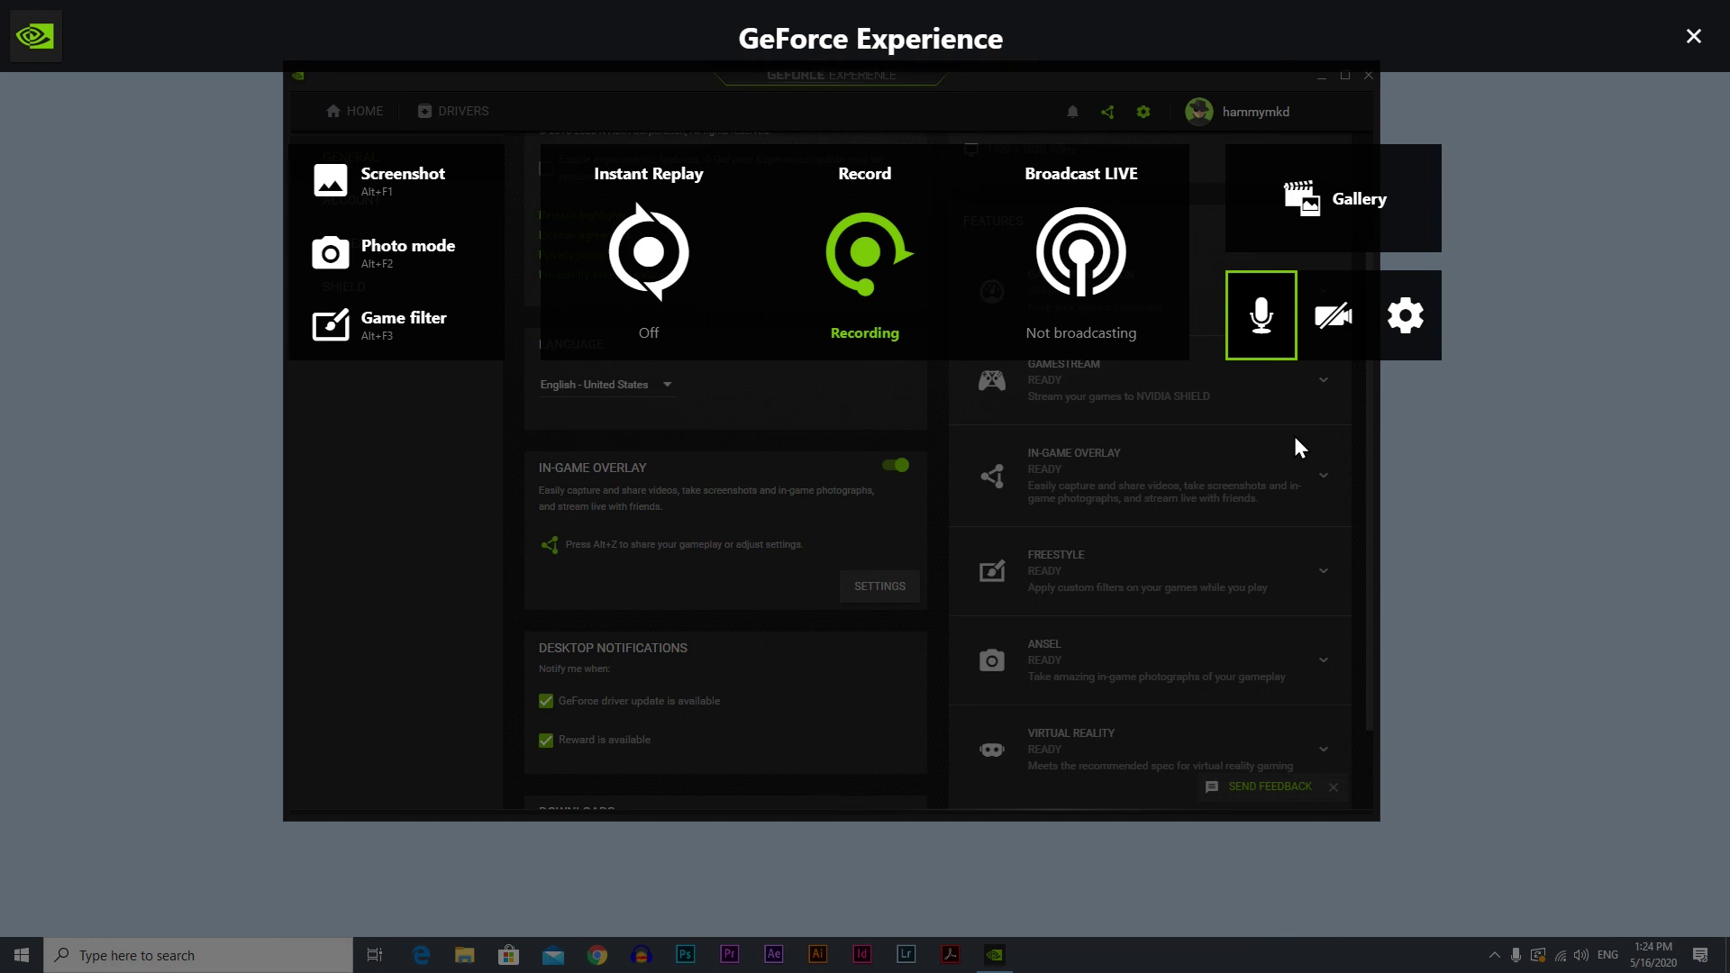
key("alt+z")
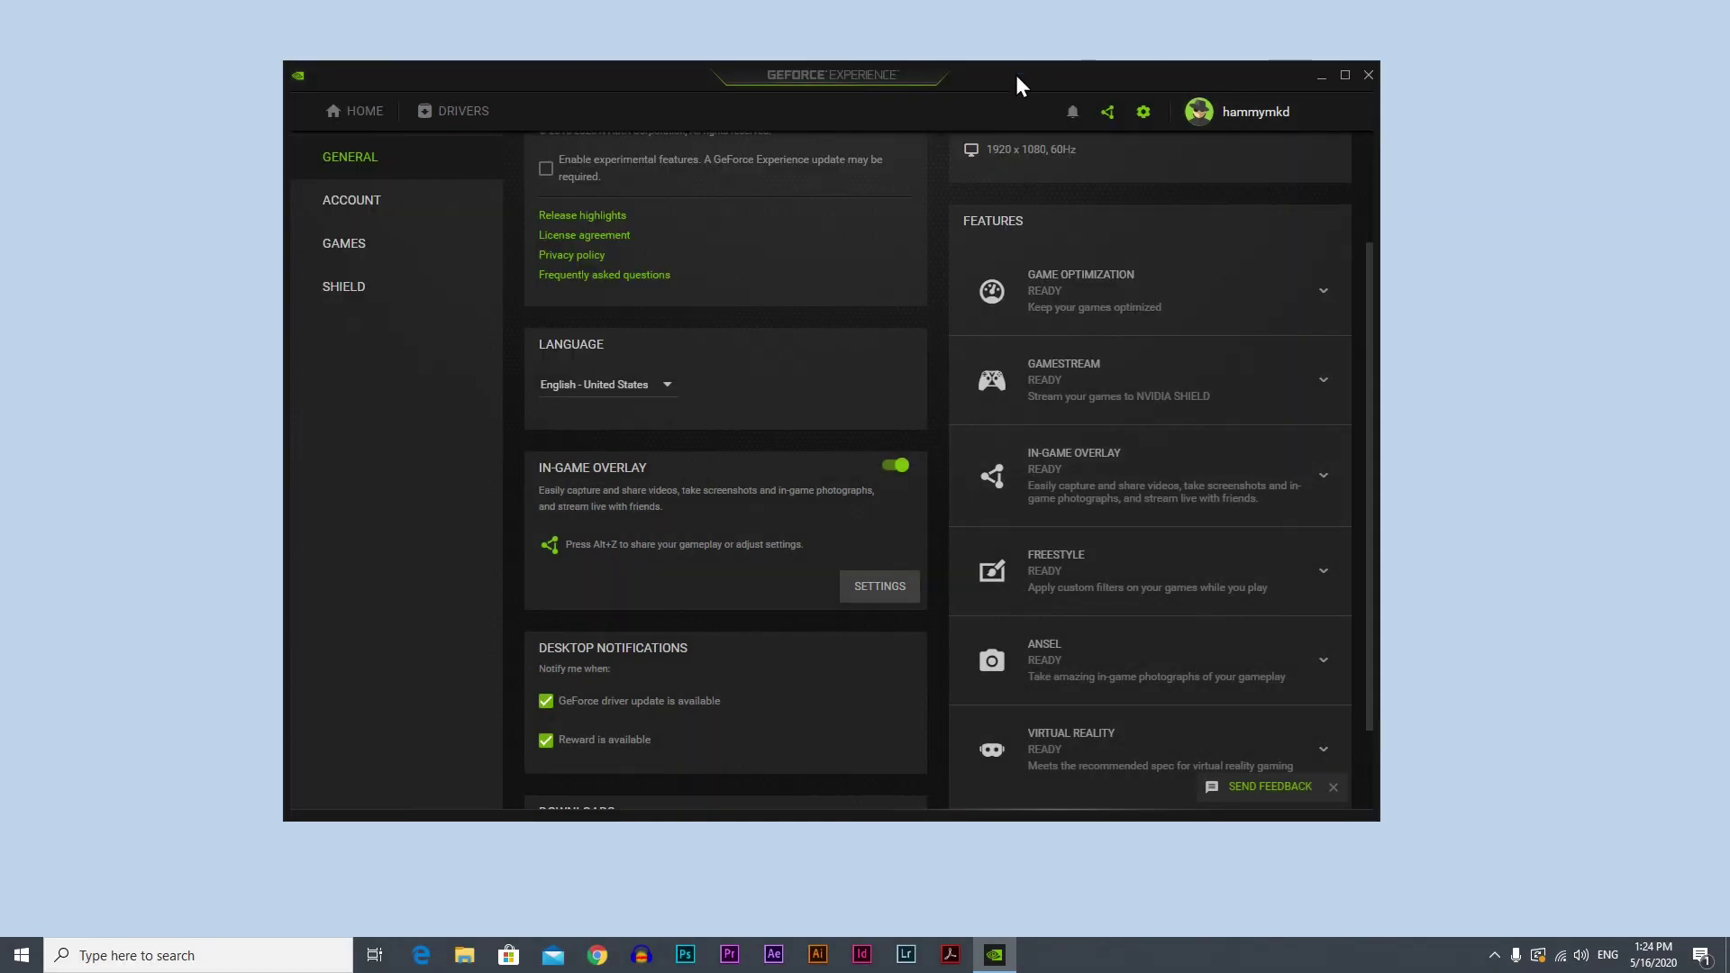
- Shift the GeForce Experience main window slightly right, then close it to reveal the desktop
left_click_drag(1014, 74, 1038, 72)
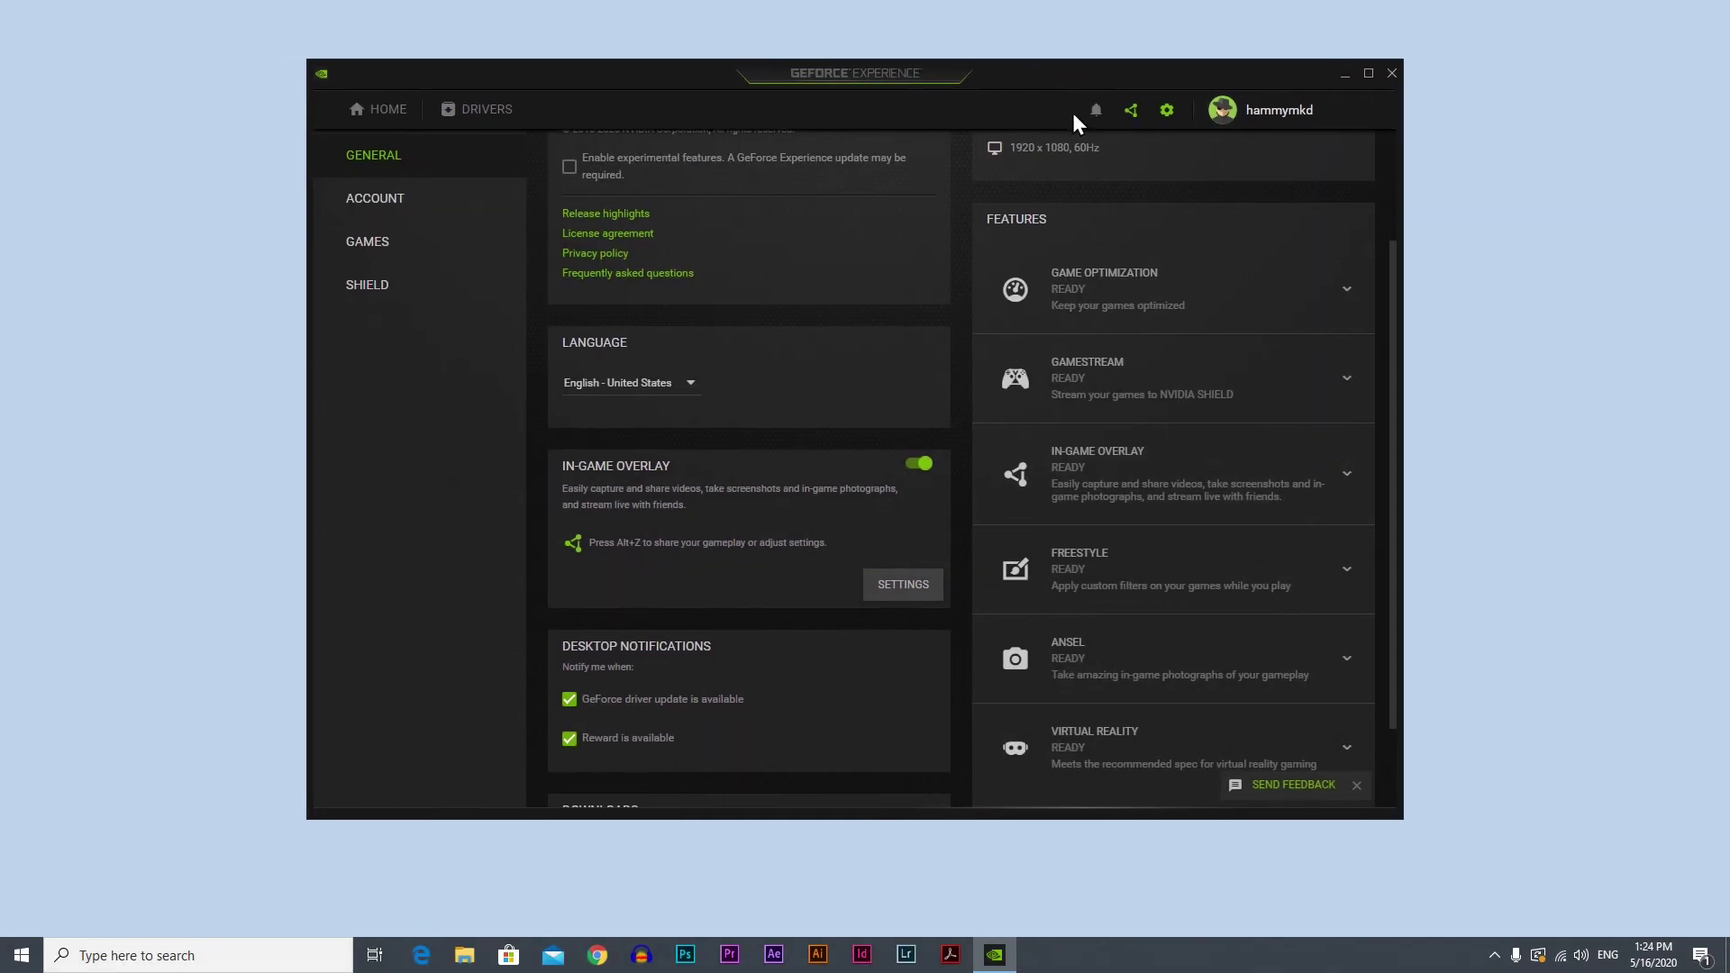
left_click(1393, 73)
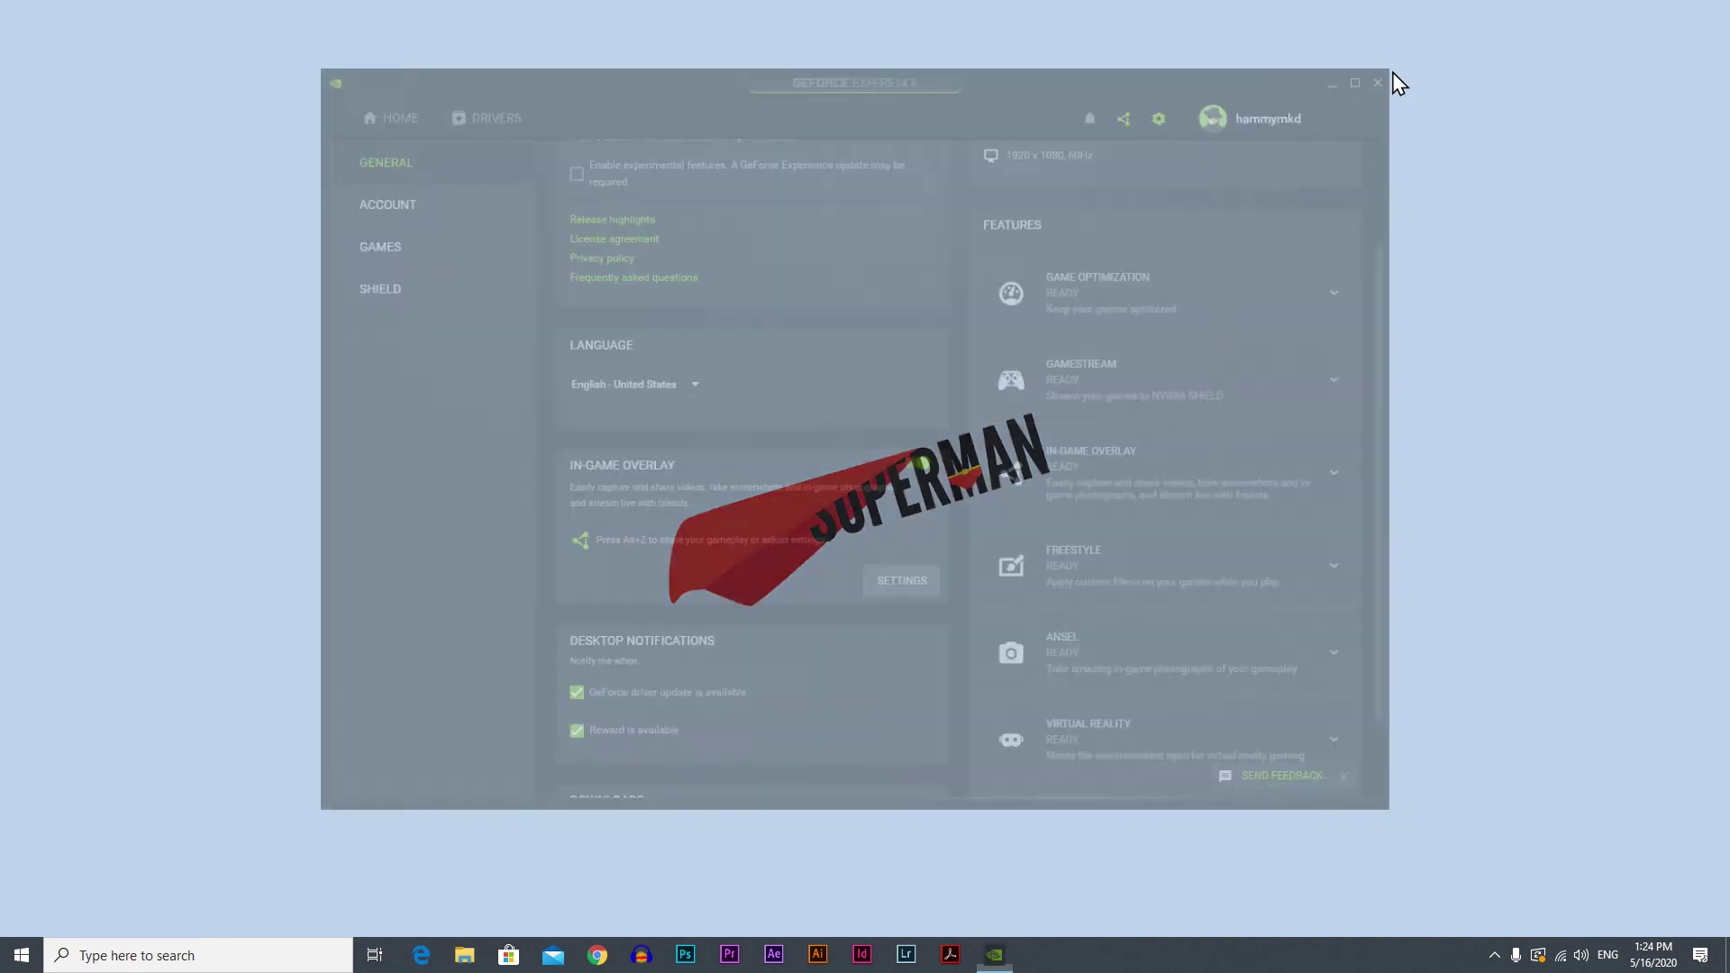